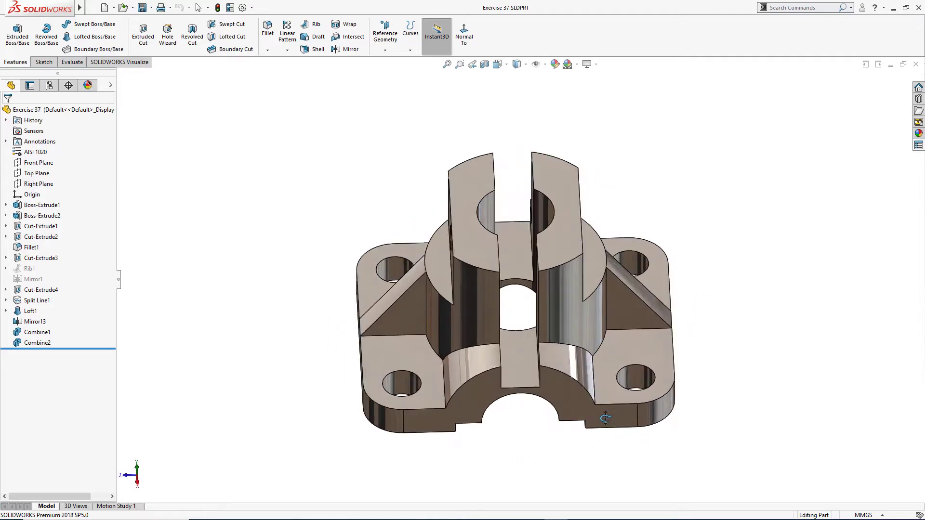
# Switch to the Photos window with the 3D CAD EXERCISES 604.png drawing, enlarge and study its dimensions, then minimize it
pyautogui.hotkey('alt', 'Tab')
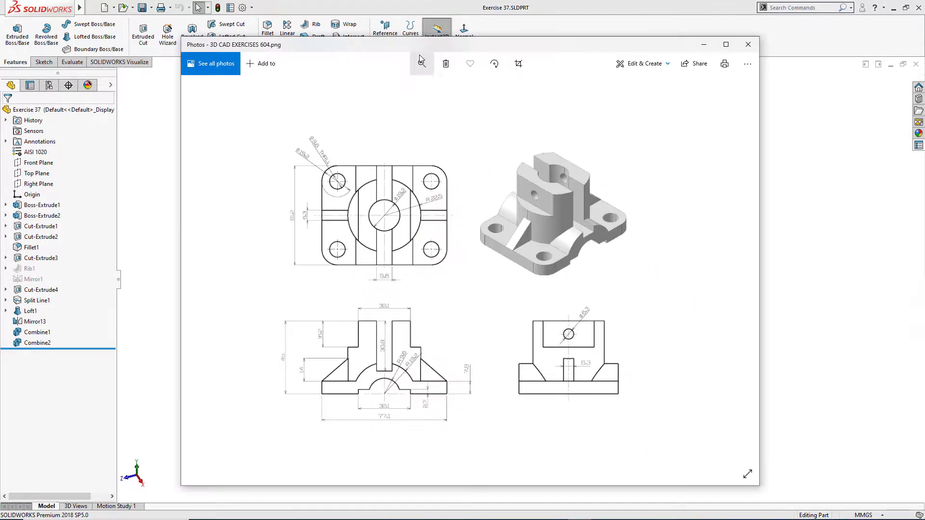
pyautogui.click(422, 64)
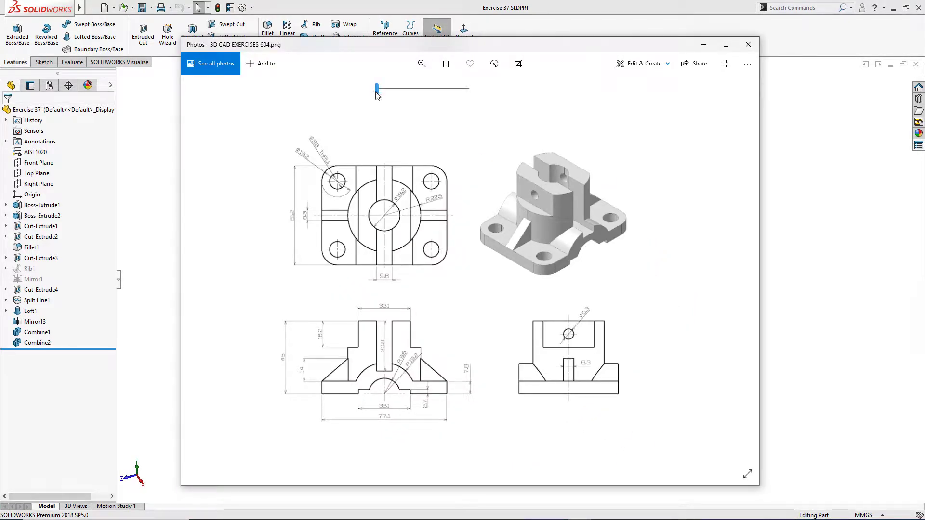
pyautogui.moveTo(377, 90); pyautogui.dragTo(391, 96)
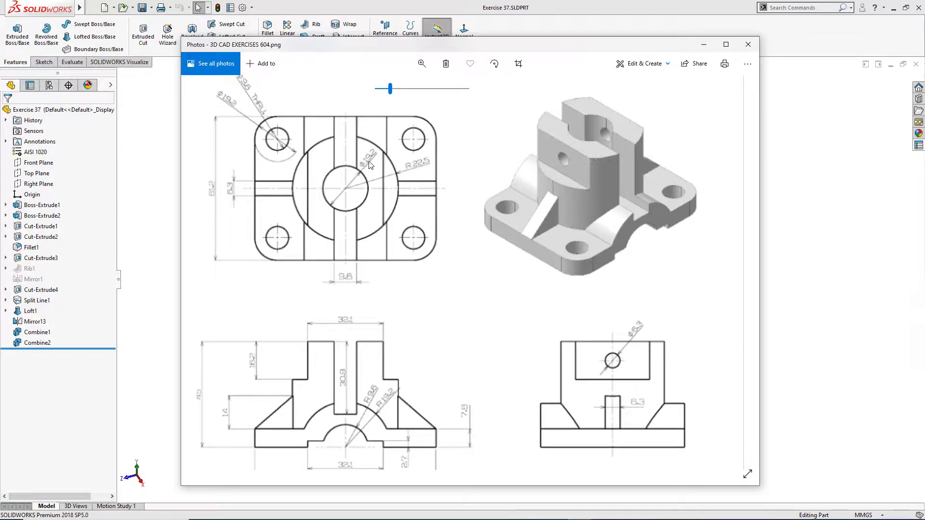
pyautogui.click(703, 45)
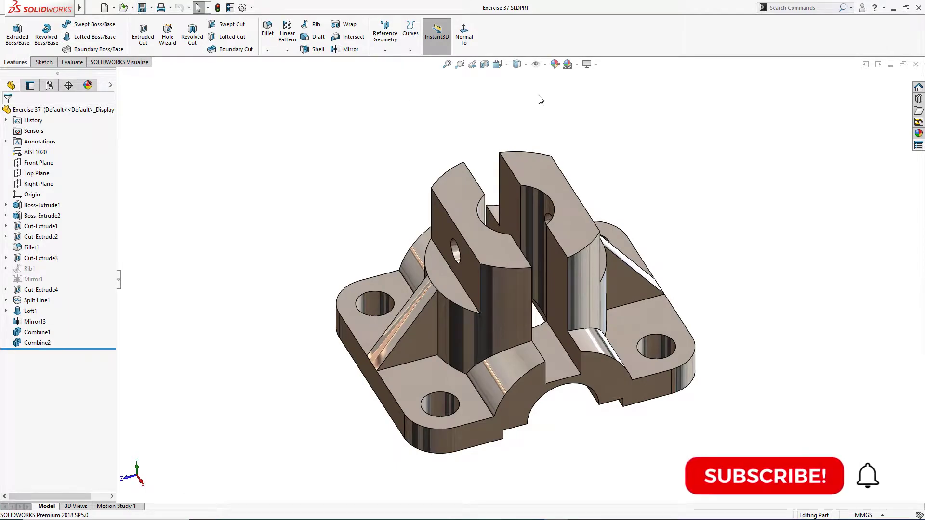
# Close the Exercise 37 part and create a new part document
pyautogui.click(916, 65)
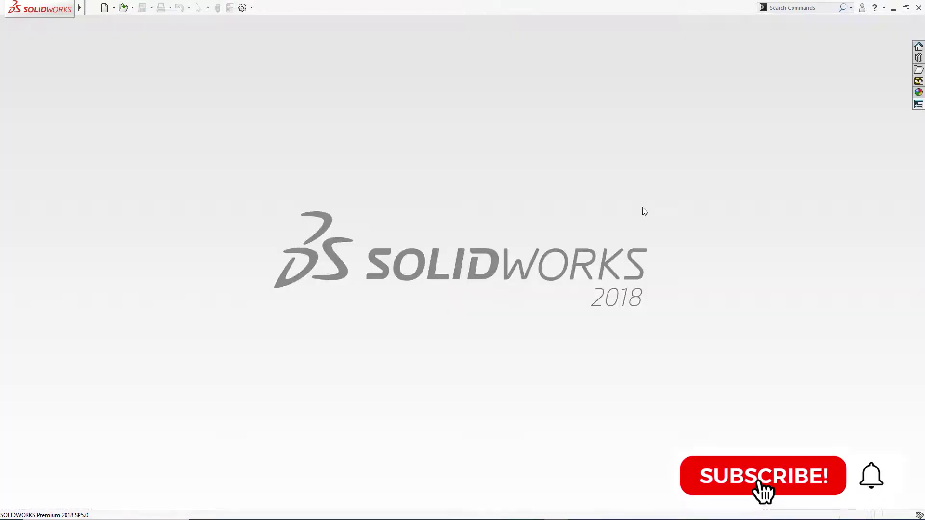
pyautogui.click(106, 7)
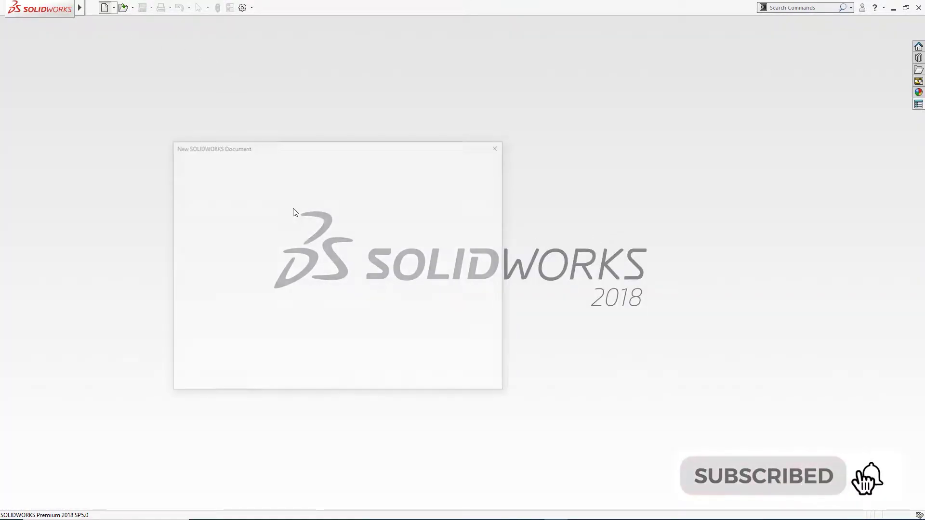
pyautogui.click(381, 374)
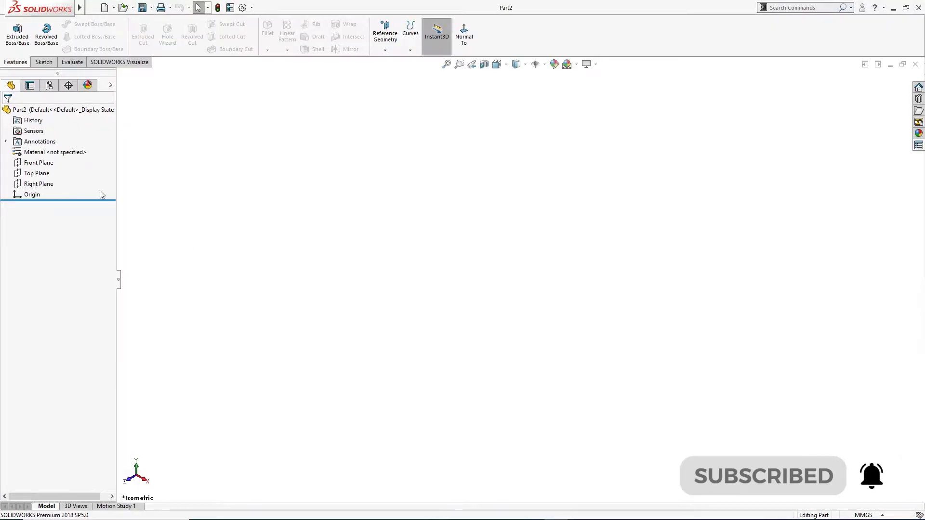
# Start a sketch on the Front Plane and draw a vertical centerline about 84 mm long upward from the origin
pyautogui.click(50, 164)
pyautogui.click(57, 152)
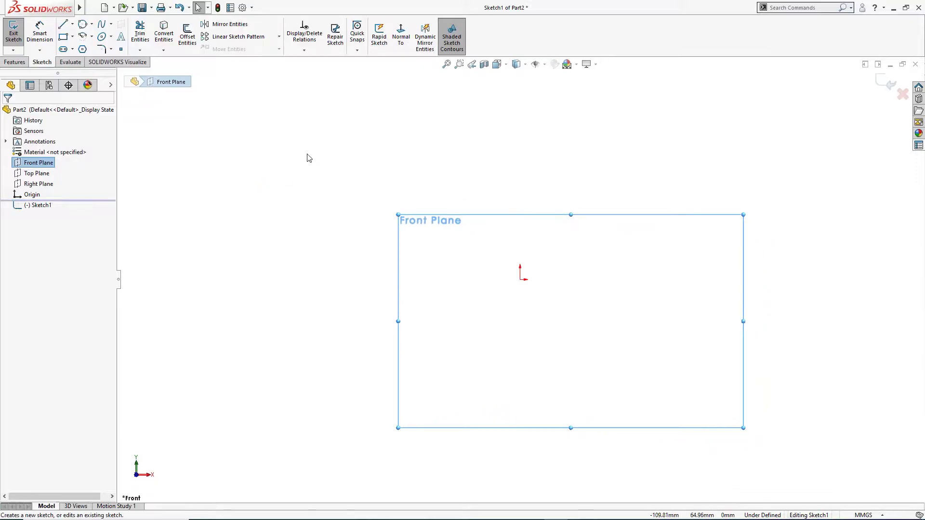
pyautogui.moveTo(410, 170); pyautogui.dragTo(425, 153, button='right')
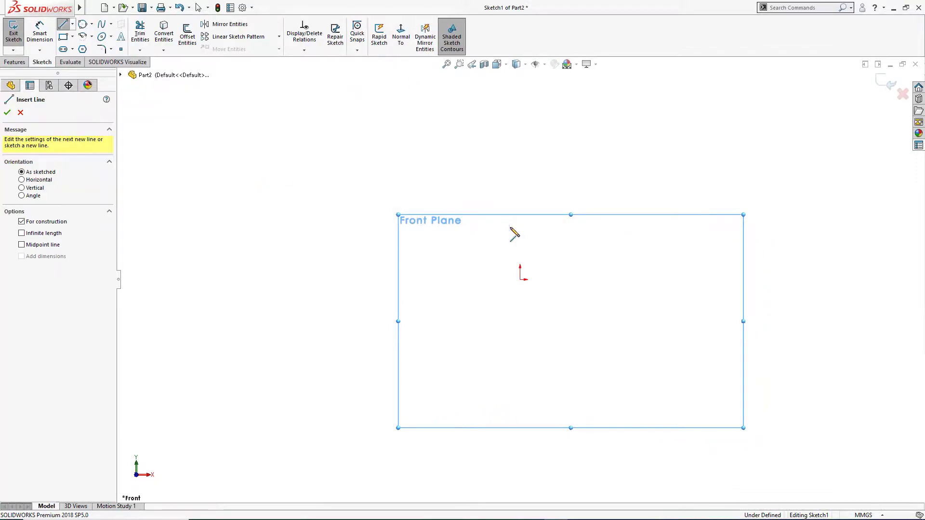
pyautogui.click(521, 280)
pyautogui.click(520, 118)
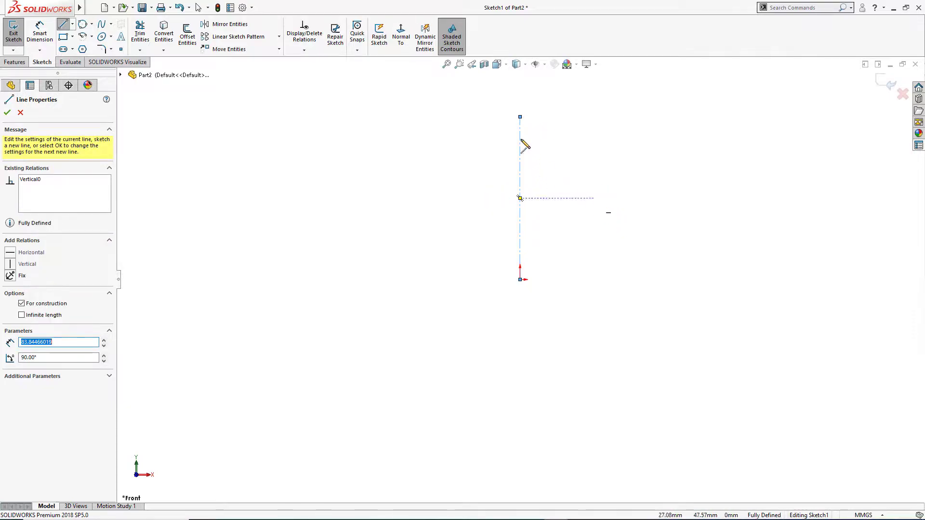
pyautogui.press('Escape')
# With Dynamic Mirror about the centerline, sketch the stepped base outline with inner step lines about 13 mm and top edges about 40 mm long
pyautogui.click(426, 41)
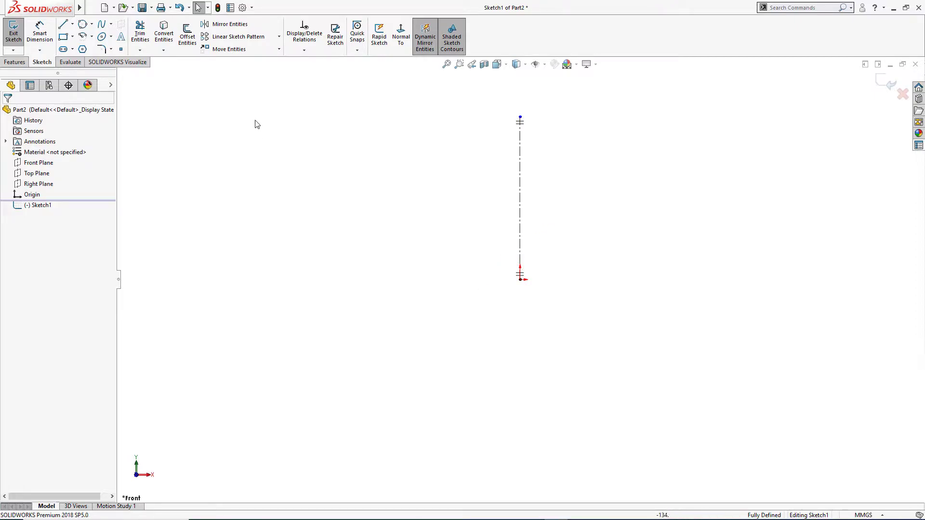
pyautogui.click(63, 23)
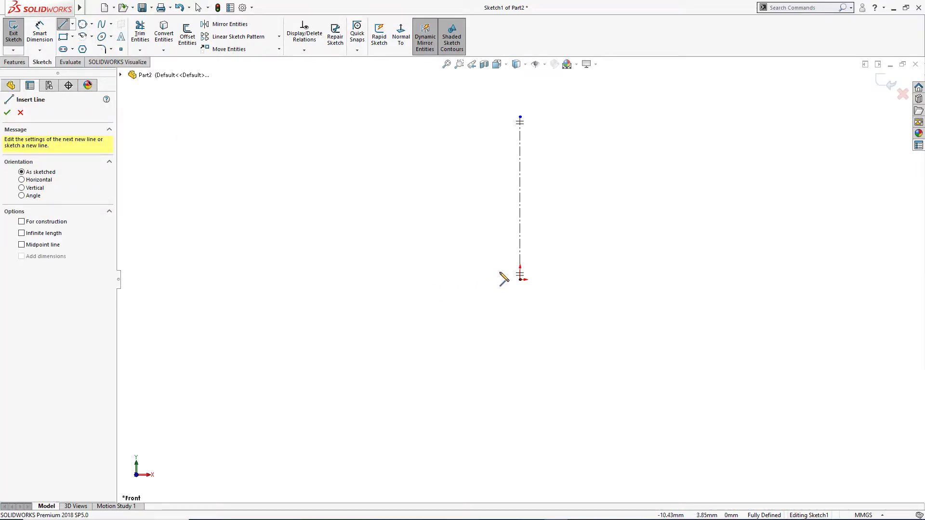
pyautogui.moveTo(500, 273); pyautogui.dragTo(473, 273)
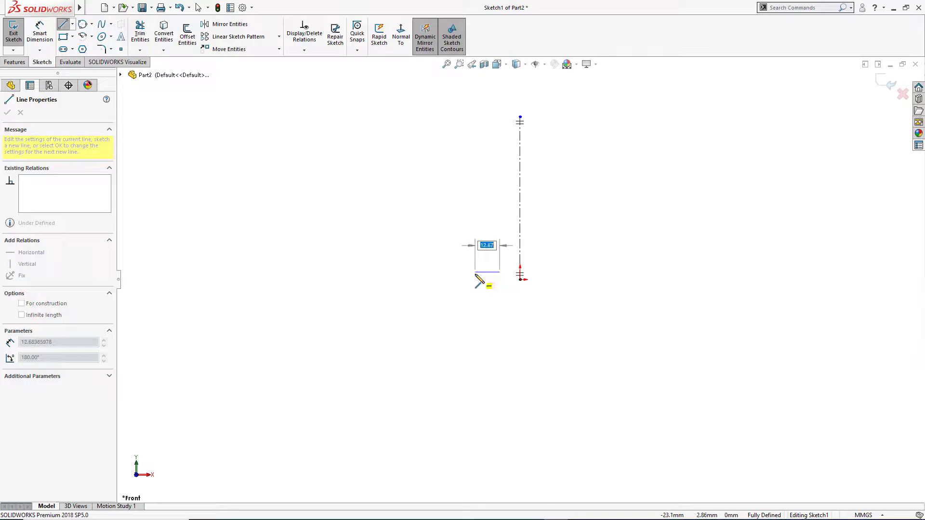
pyautogui.click(474, 274)
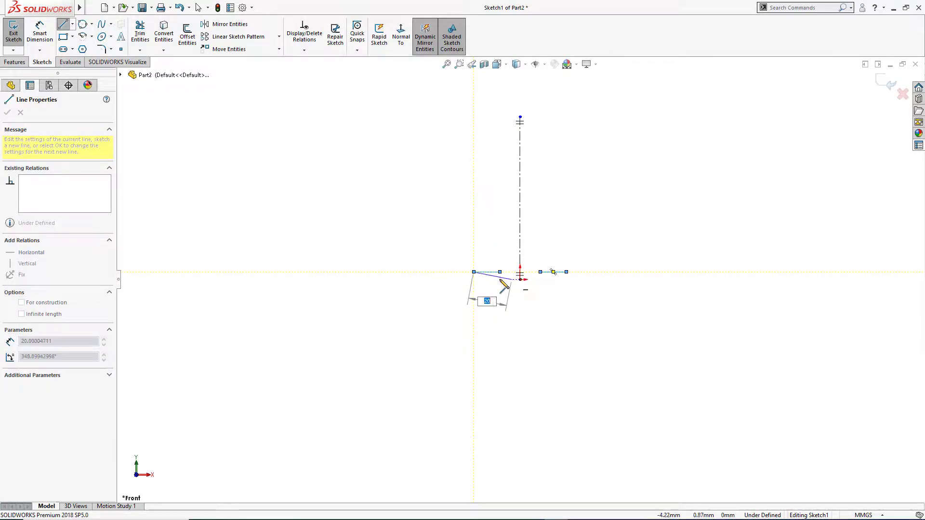
pyautogui.click(474, 281)
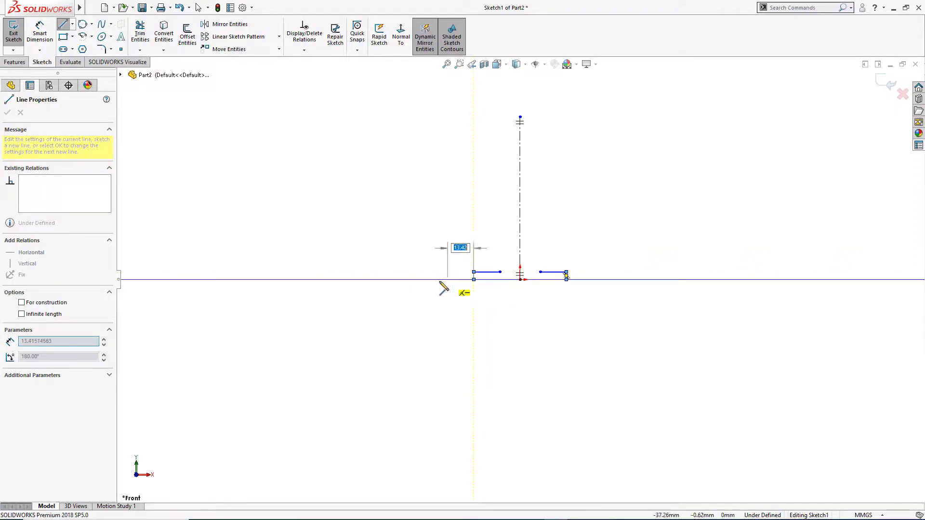
pyautogui.click(403, 281)
pyautogui.click(404, 251)
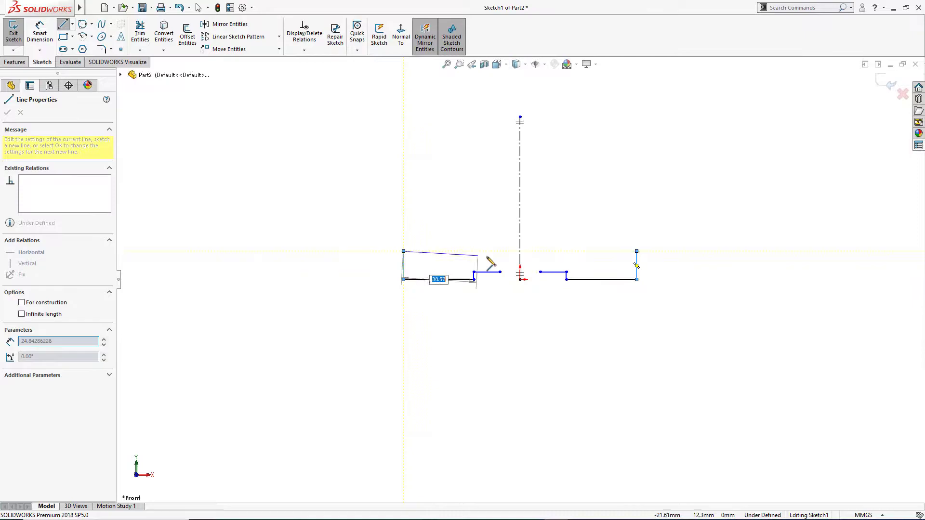
pyautogui.click(482, 251)
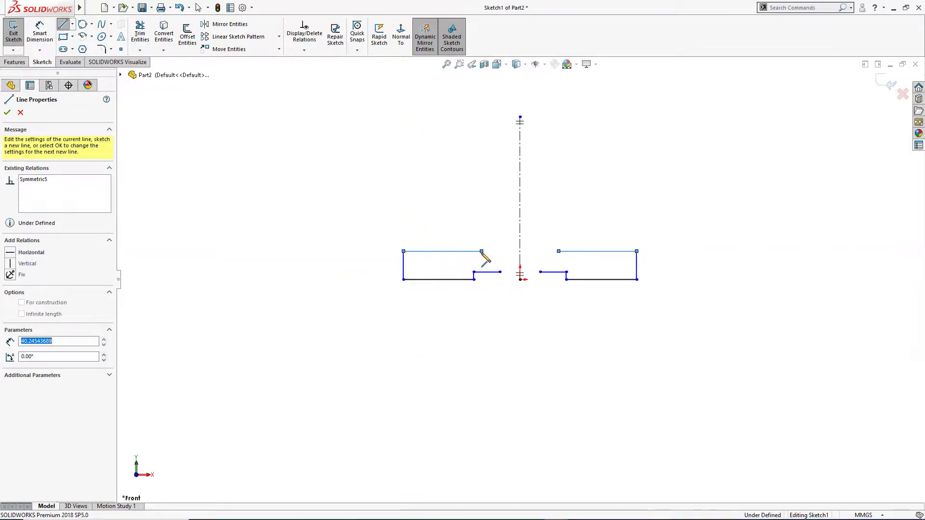
pyautogui.press('Escape')
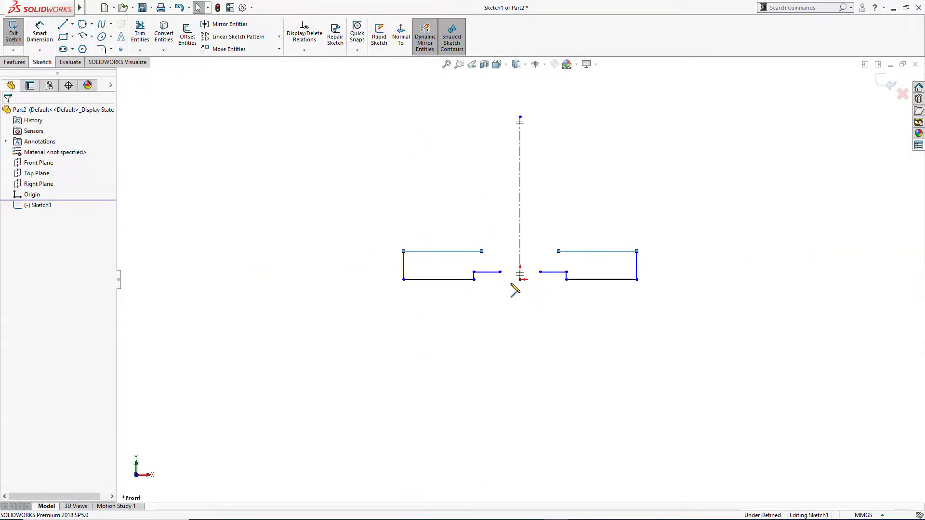
pyautogui.click(436, 46)
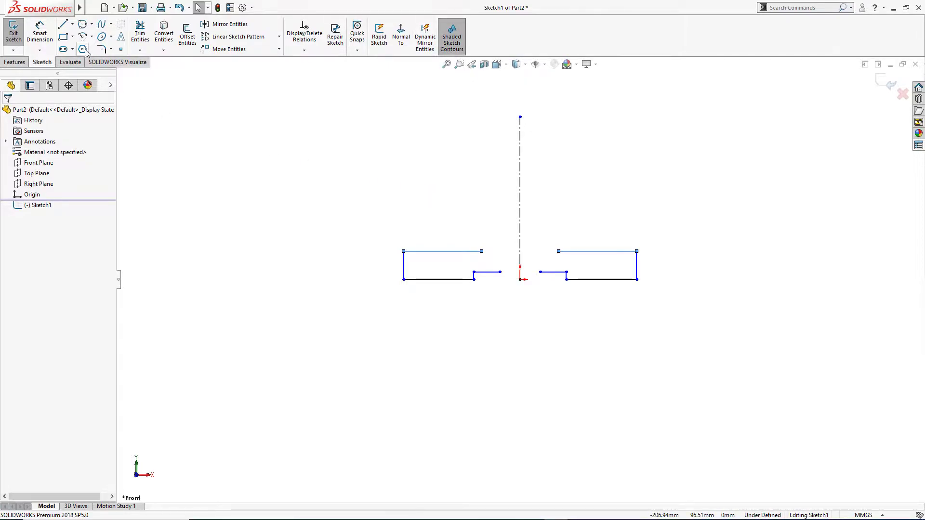
# Draw two centerpoint arcs about the origin, an inner one about 11 mm in radius joining the step lines and an outer one joining the top edges
pyautogui.click(82, 36)
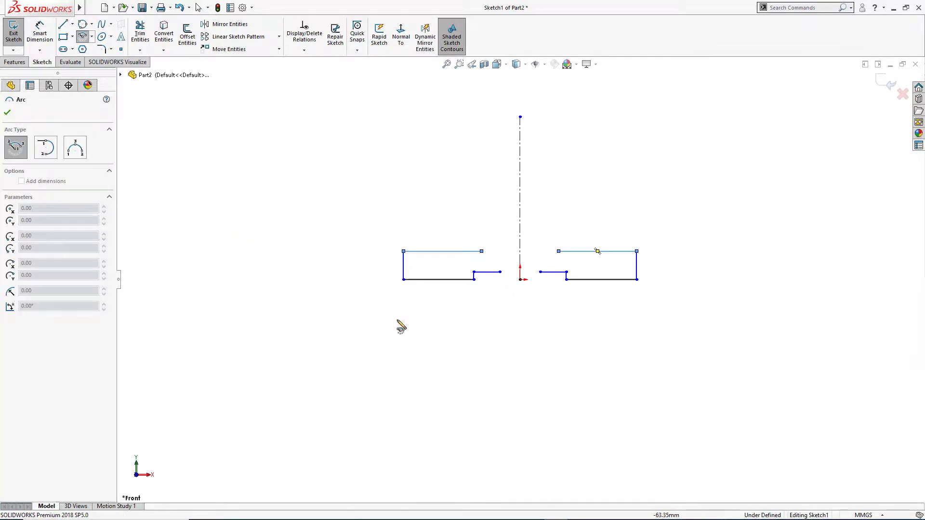
pyautogui.click(520, 279)
pyautogui.click(500, 272)
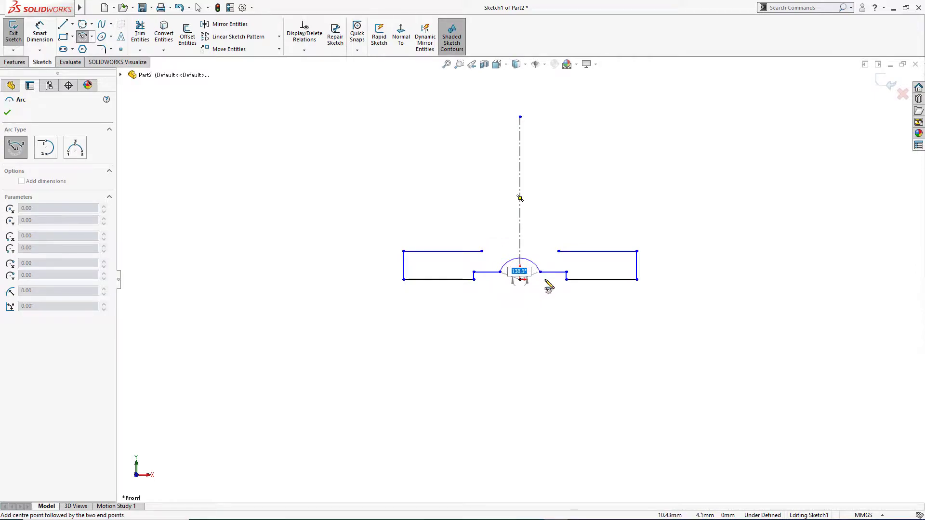
pyautogui.click(541, 273)
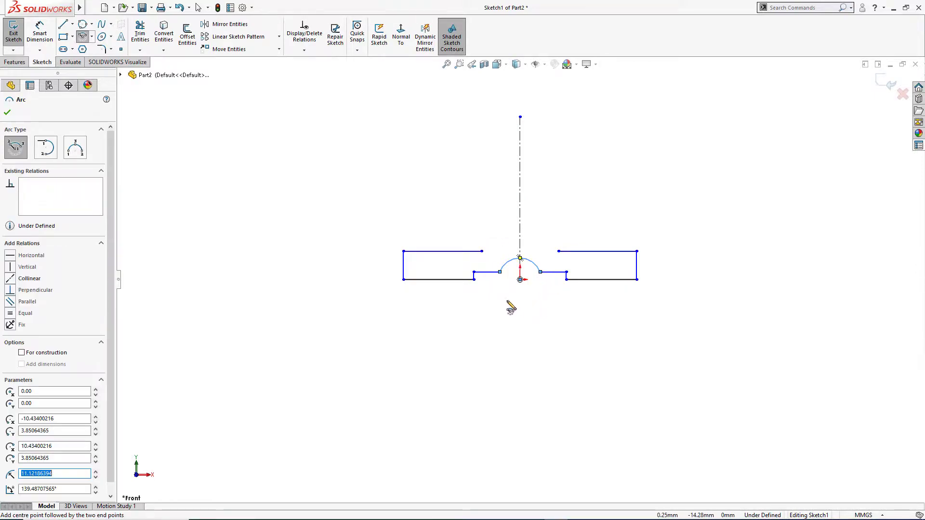
pyautogui.click(521, 280)
pyautogui.click(481, 251)
pyautogui.click(559, 252)
pyautogui.press('Escape')
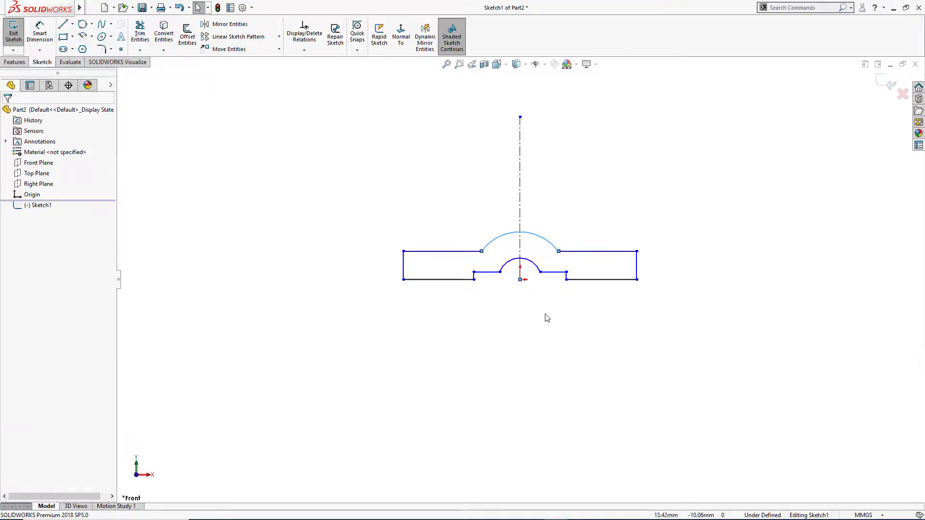
# Inspect the point where the outer arc meets the right top edge and check its relations
pyautogui.scroll(-10, 555, 257)
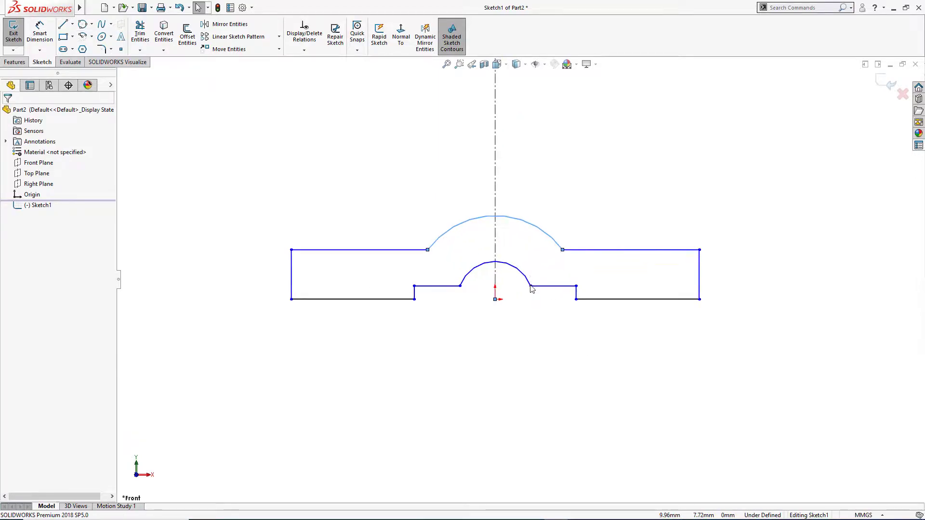
pyautogui.scroll(-8, 578, 235)
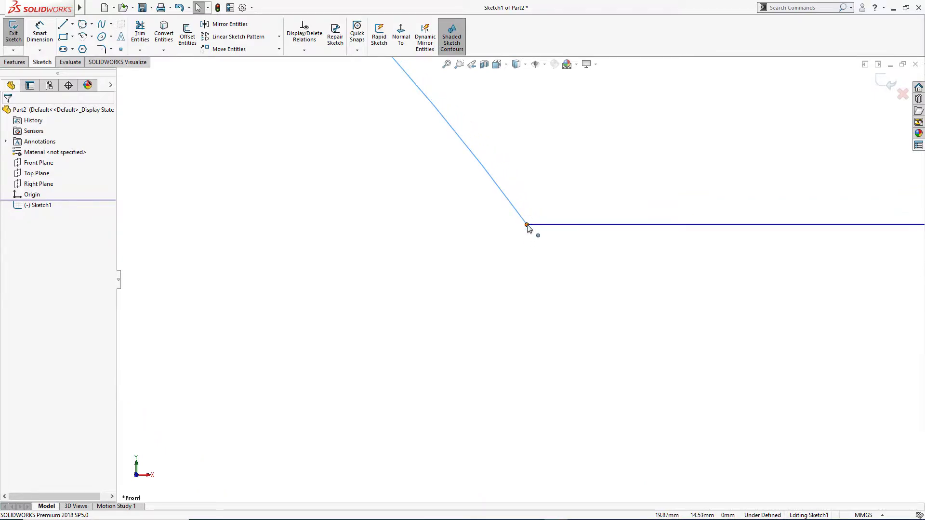
pyautogui.click(527, 225)
pyautogui.scroll(6, 530, 291)
pyautogui.scroll(5, 531, 291)
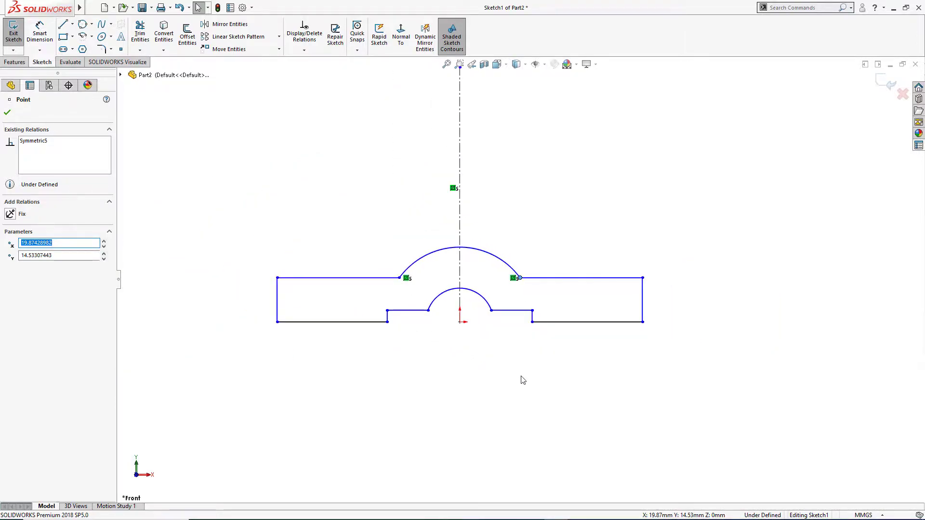
pyautogui.scroll(-8, 485, 322)
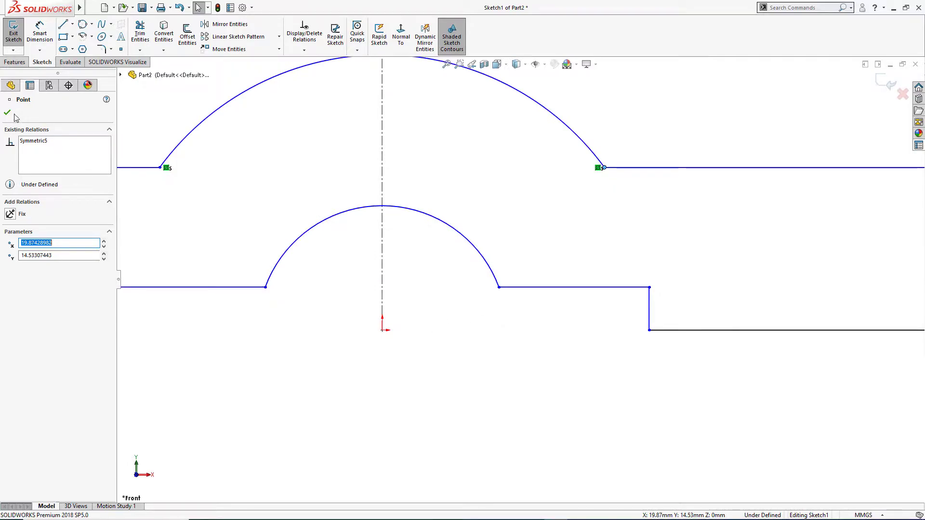
pyautogui.press('Escape')
# Try a corner trim on the right inner step line where it meets the inner arc
pyautogui.moveTo(339, 327); pyautogui.dragTo(361, 351, button='right')
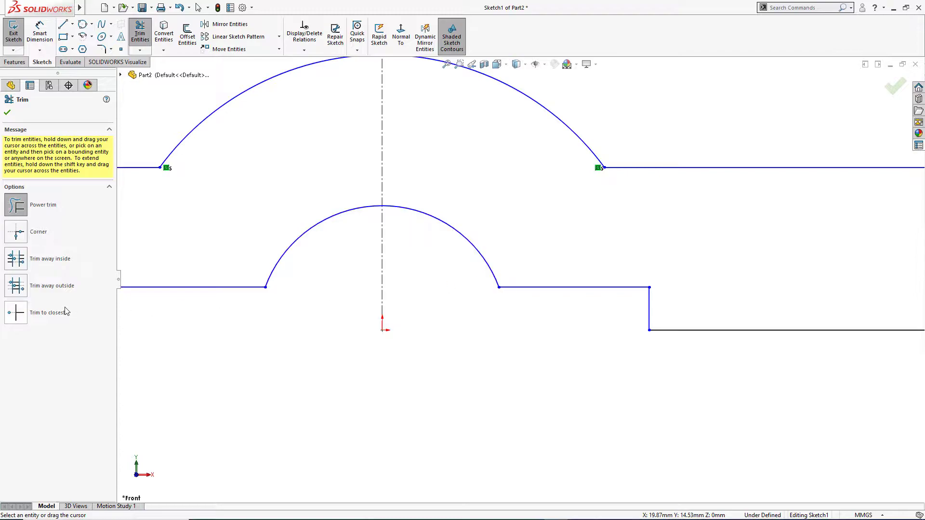
pyautogui.click(23, 232)
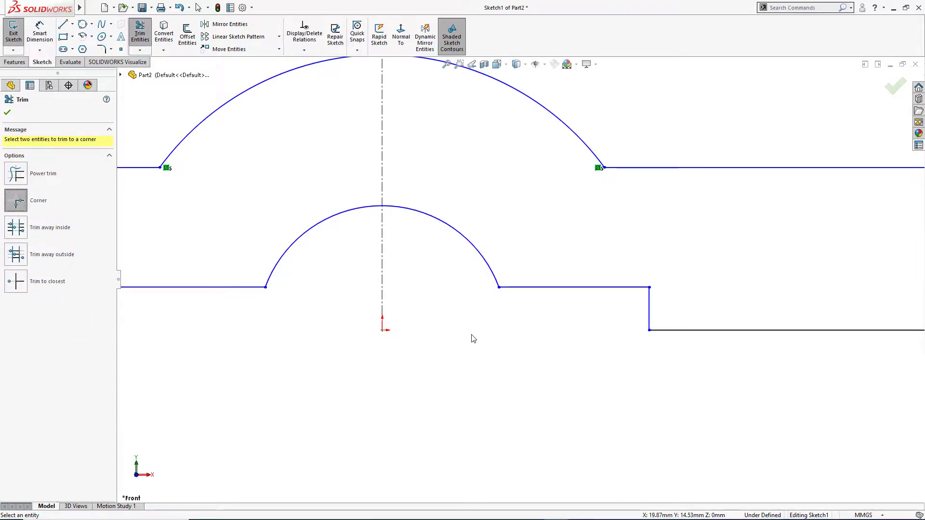
pyautogui.click(511, 289)
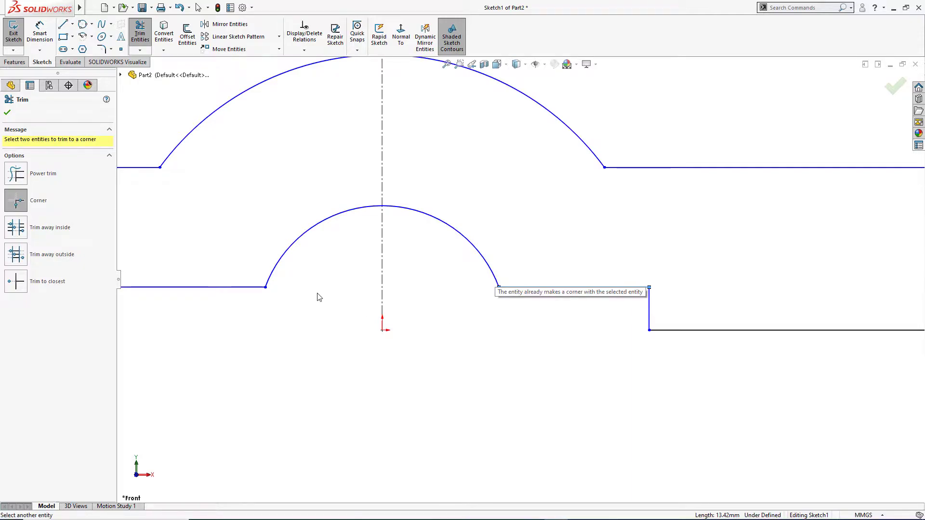
pyautogui.press('Escape')
# Check the inner arc, the right step line and the right top edge for closed connections in the profile
pyautogui.click(269, 283)
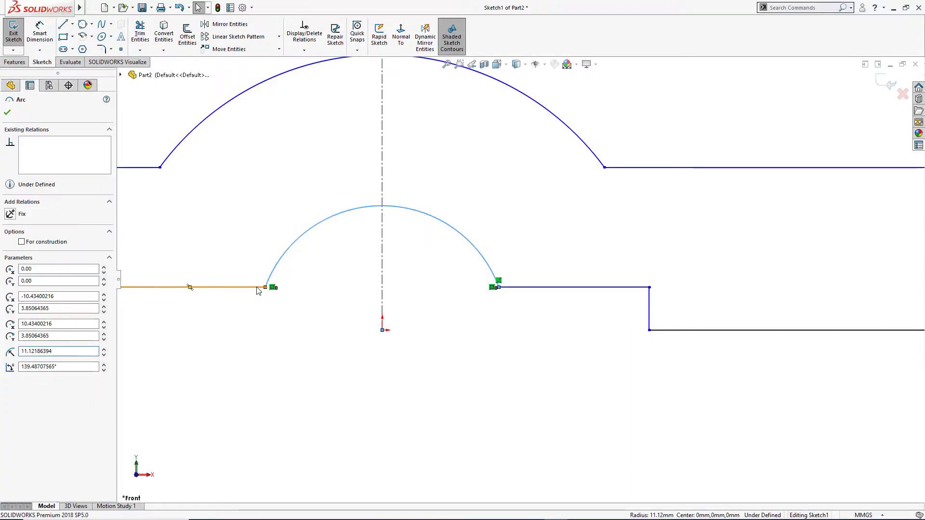
pyautogui.click(277, 301)
pyautogui.click(525, 288)
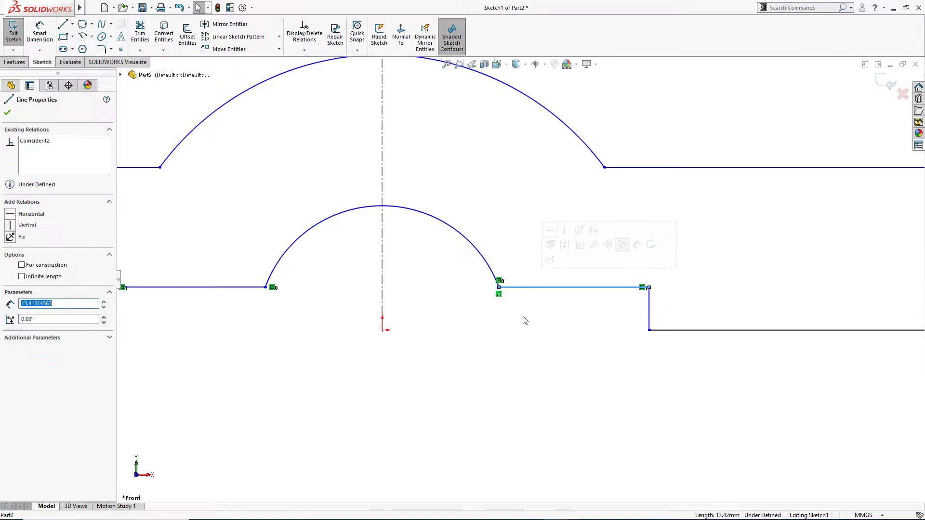
pyautogui.click(525, 321)
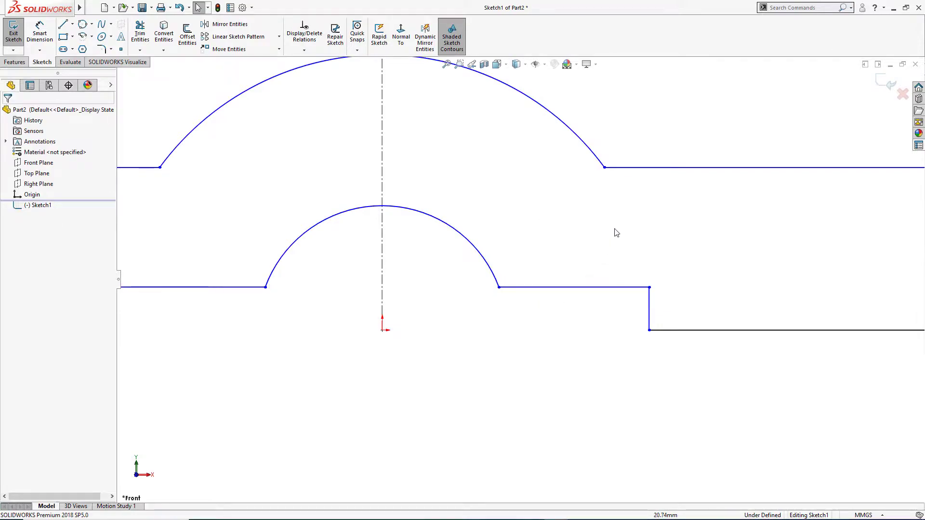
pyautogui.click(625, 169)
pyautogui.click(516, 217)
pyautogui.scroll(2, 514, 221)
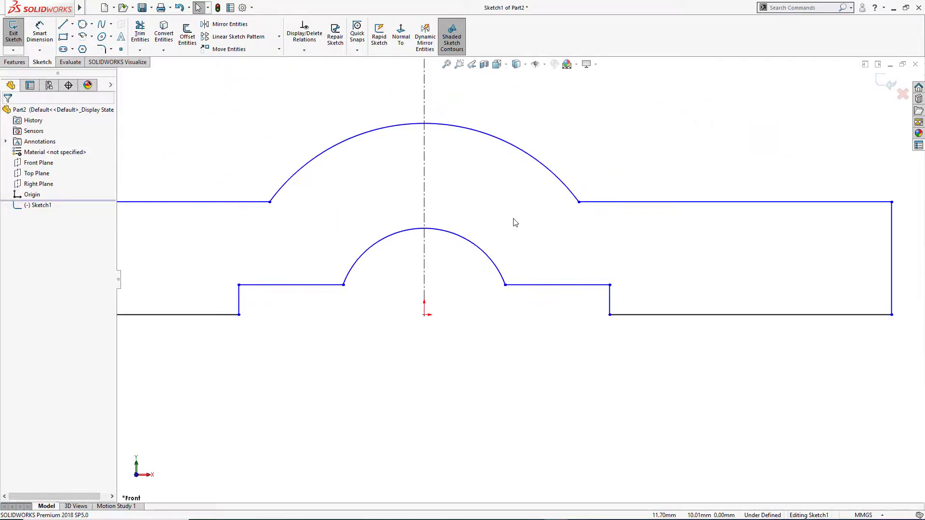
pyautogui.scroll(3, 514, 219)
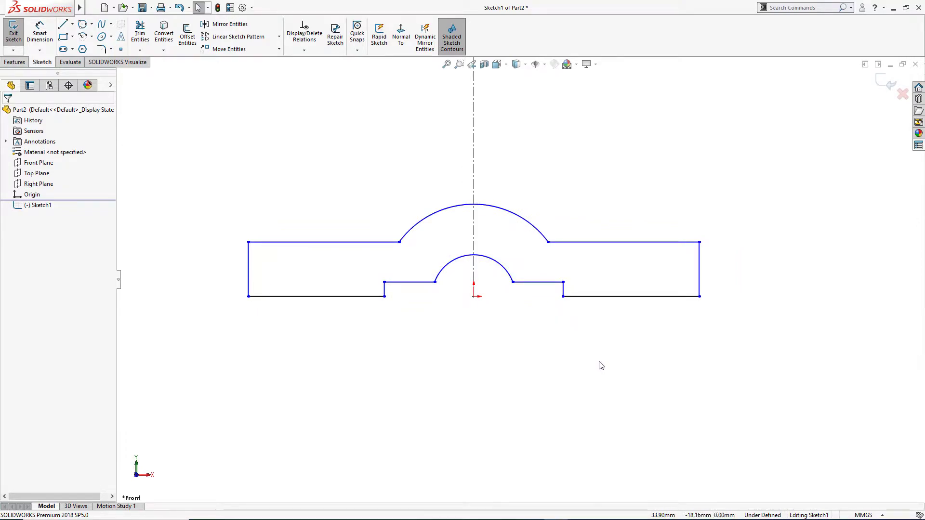
# Check the profile for closure by toggling shaded sketch contours and inspect the relations of the outer arc's left endpoint
pyautogui.scroll(-3, 558, 304)
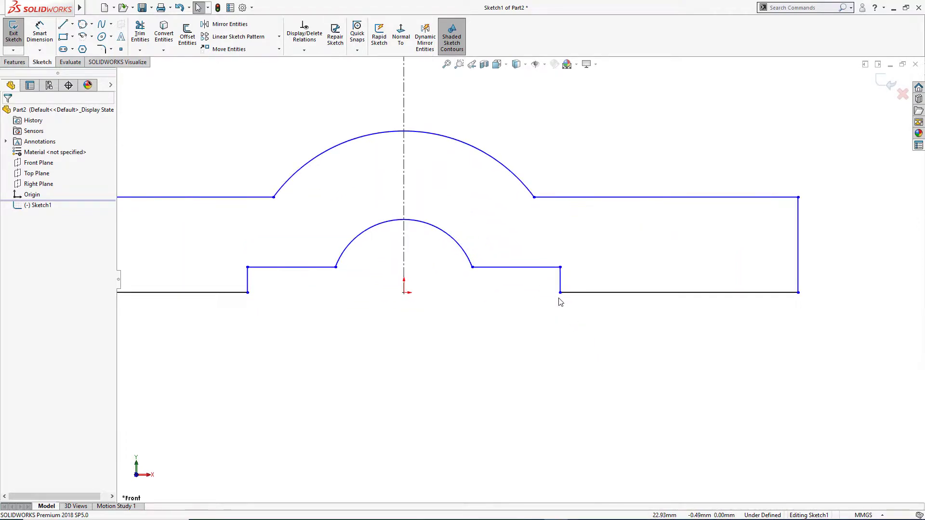
pyautogui.scroll(2, 517, 321)
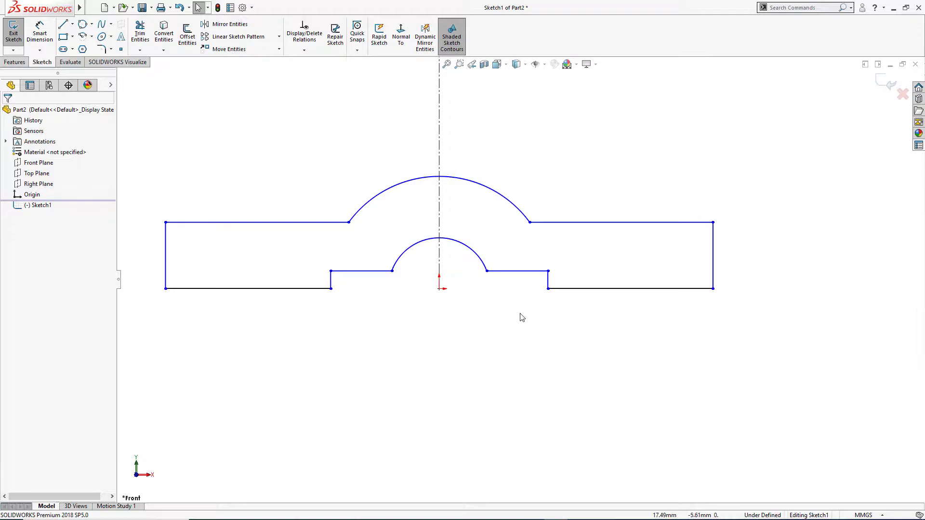
pyautogui.scroll(3, 520, 316)
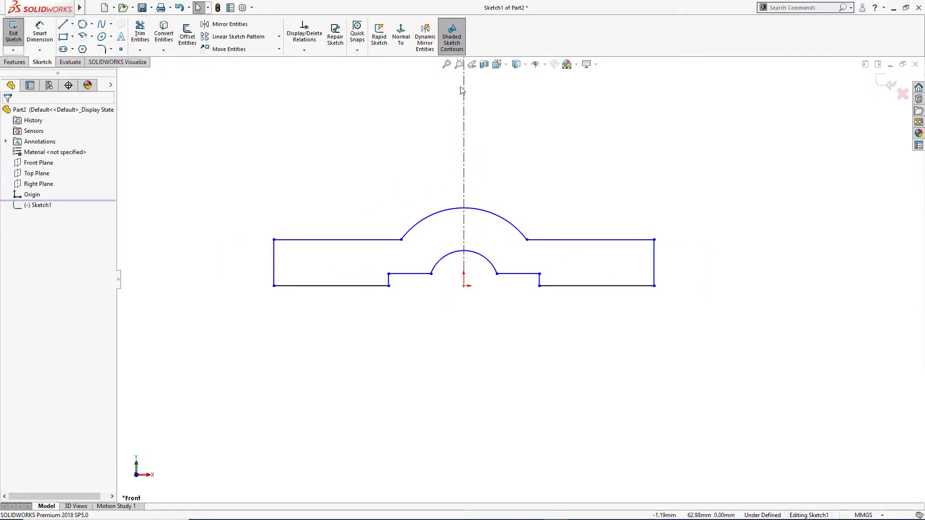
pyautogui.click(453, 42)
pyautogui.click(453, 43)
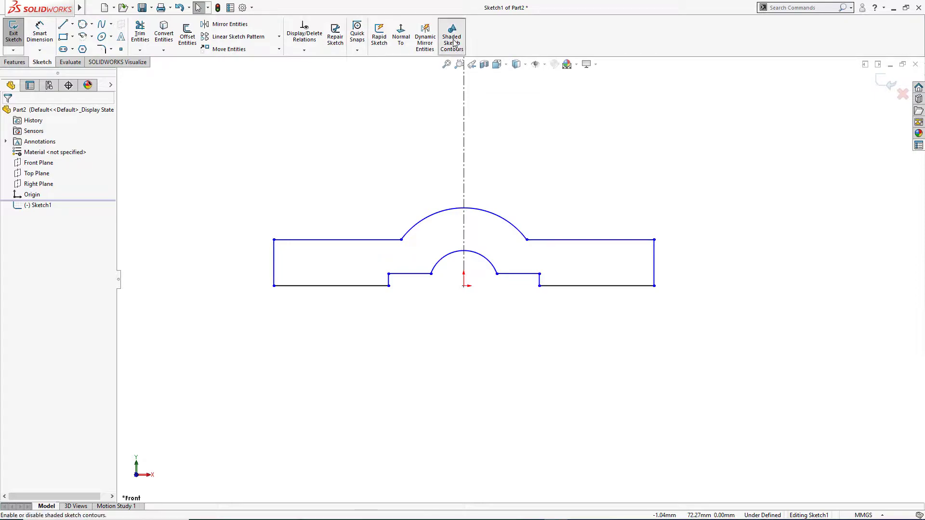
pyautogui.click(455, 44)
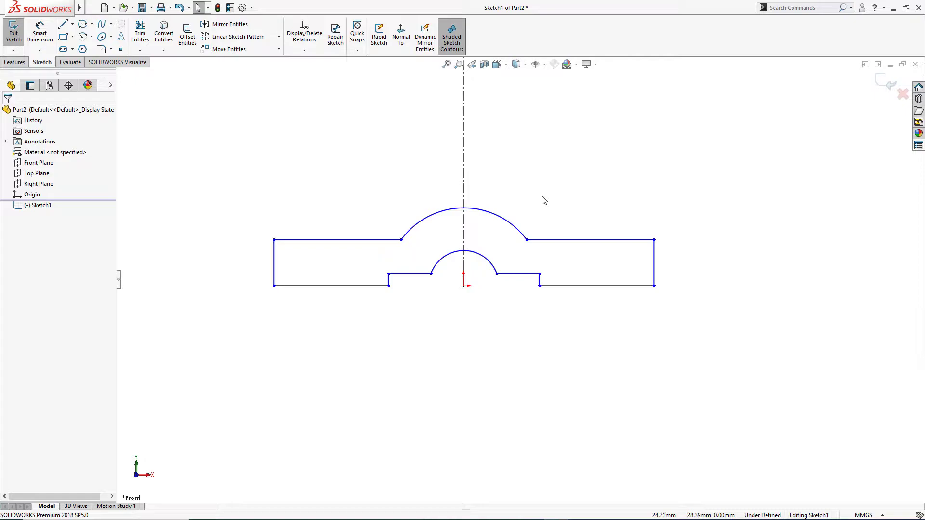
pyautogui.click(401, 240)
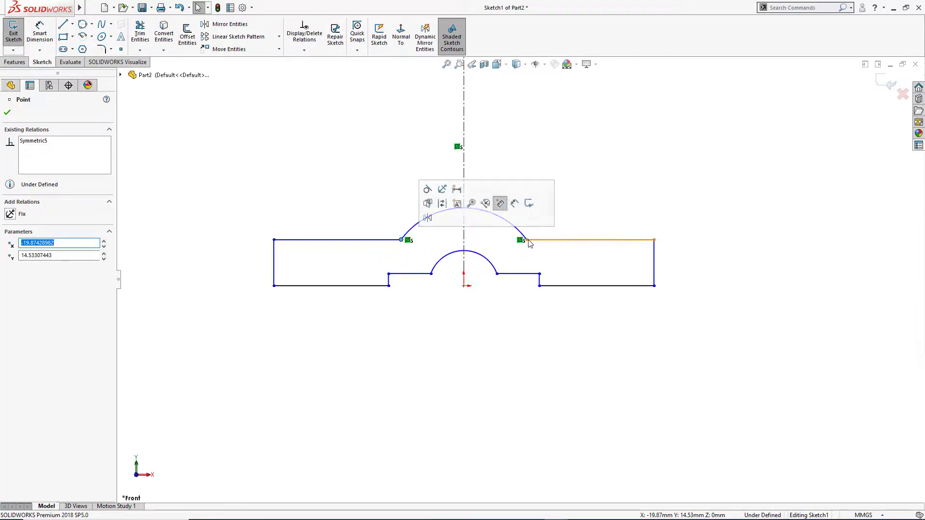
pyautogui.click(543, 262)
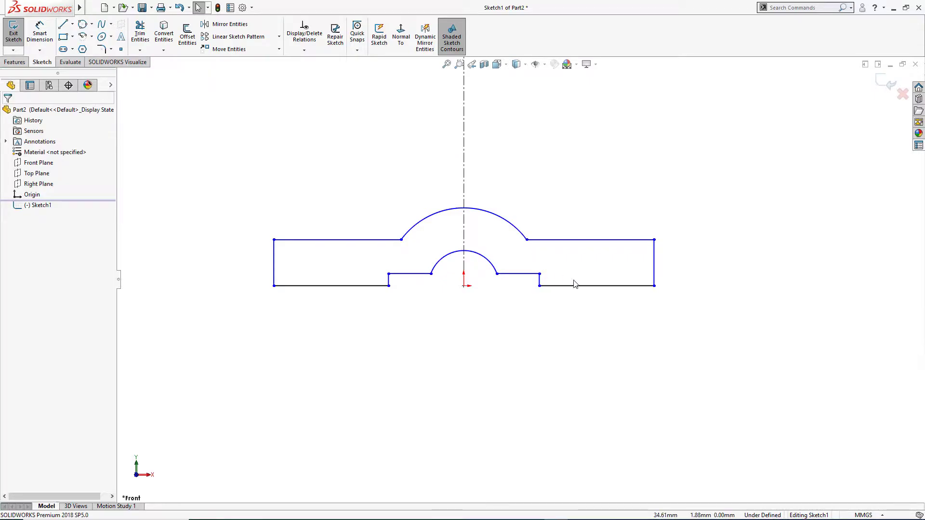
# Dimension the bottom recess between its two lower corner points and set its width to 32.1 mm
pyautogui.moveTo(432, 364); pyautogui.dragTo(435, 312, button='right')
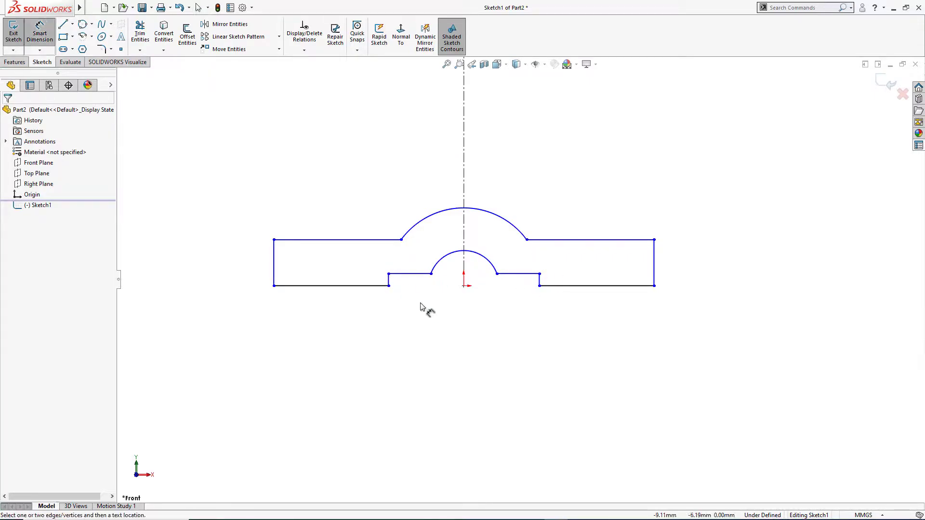
pyautogui.click(388, 286)
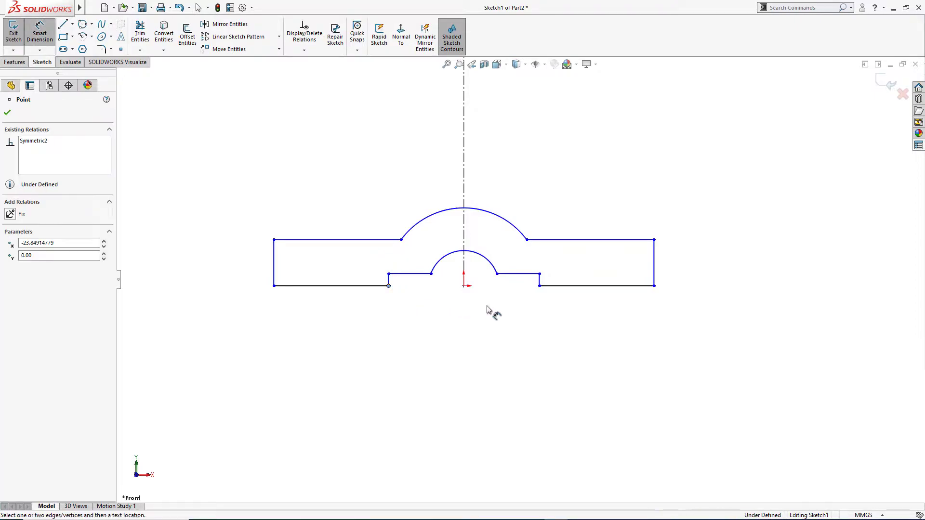
pyautogui.click(539, 287)
pyautogui.click(472, 331)
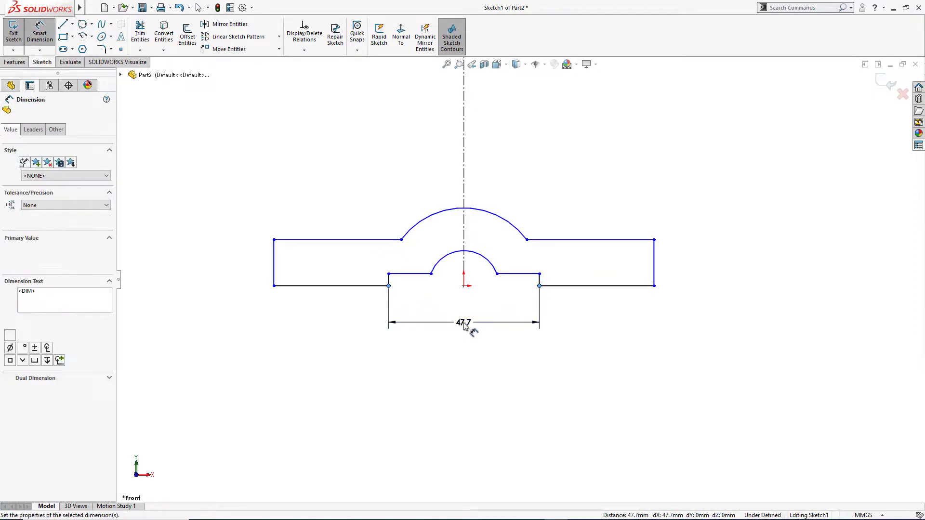
pyautogui.write('32.1')
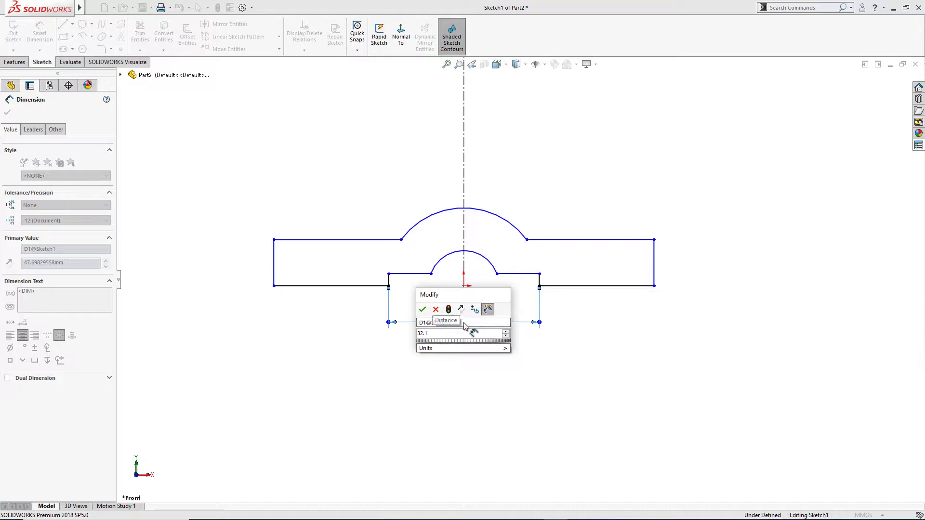
pyautogui.press('Return')
# Dimension the profile's overall width between the two outer vertical edges and set it to 77.1 mm
pyautogui.click(654, 273)
pyautogui.click(274, 260)
pyautogui.click(470, 352)
pyautogui.write('77.1')
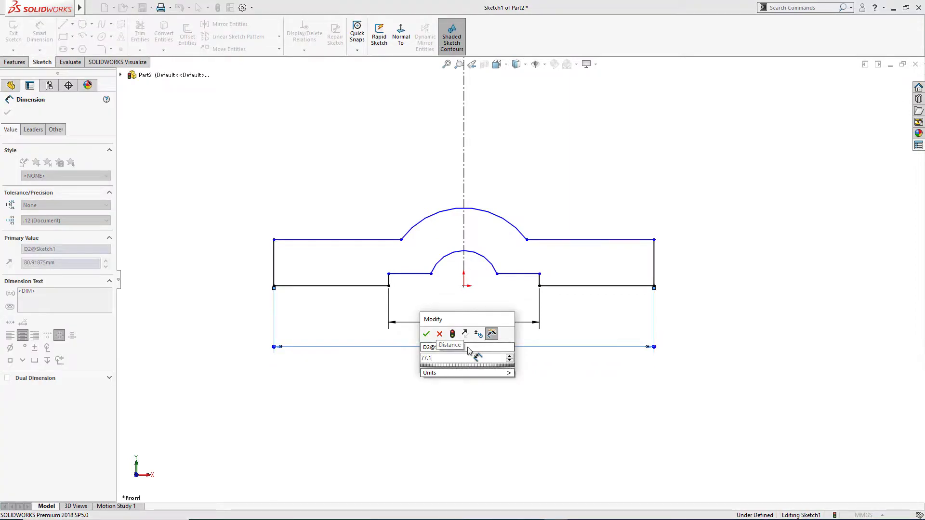
pyautogui.press('Return')
pyautogui.press('z')
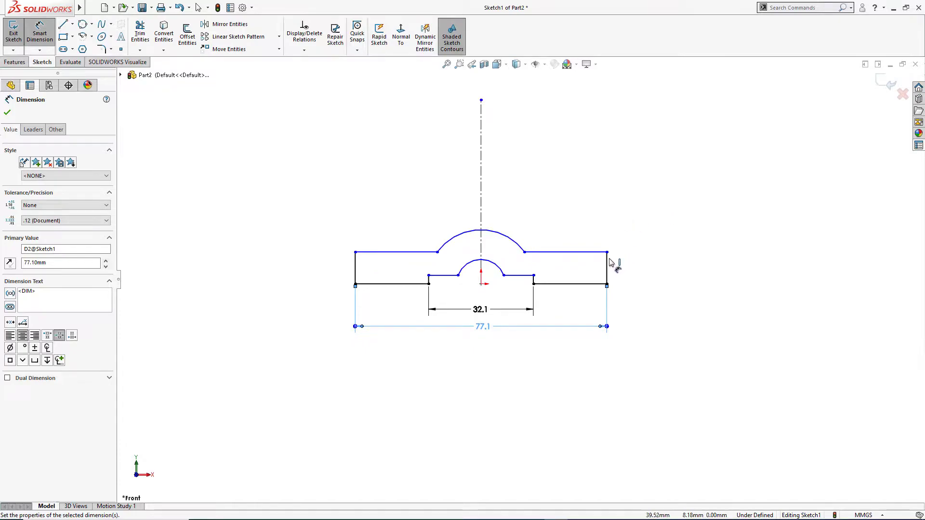
# Dimension the right outer vertical edge and set the flange thickness to 7.8 mm
pyautogui.click(625, 268)
pyautogui.click(642, 269)
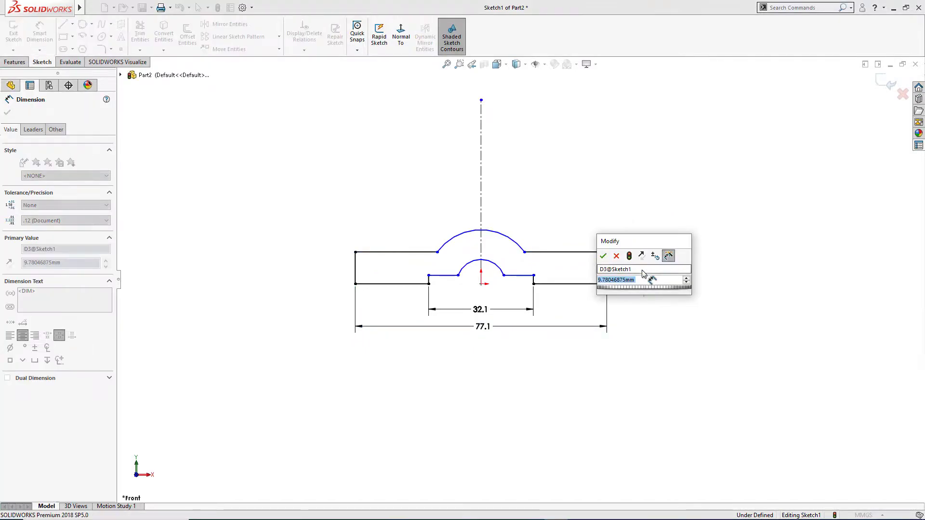
pyautogui.write('7.8')
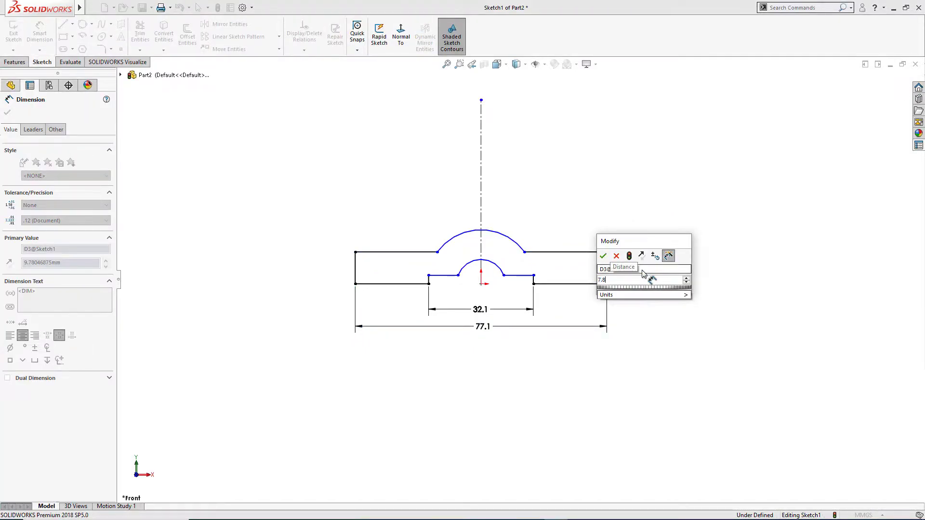
pyautogui.press('Return')
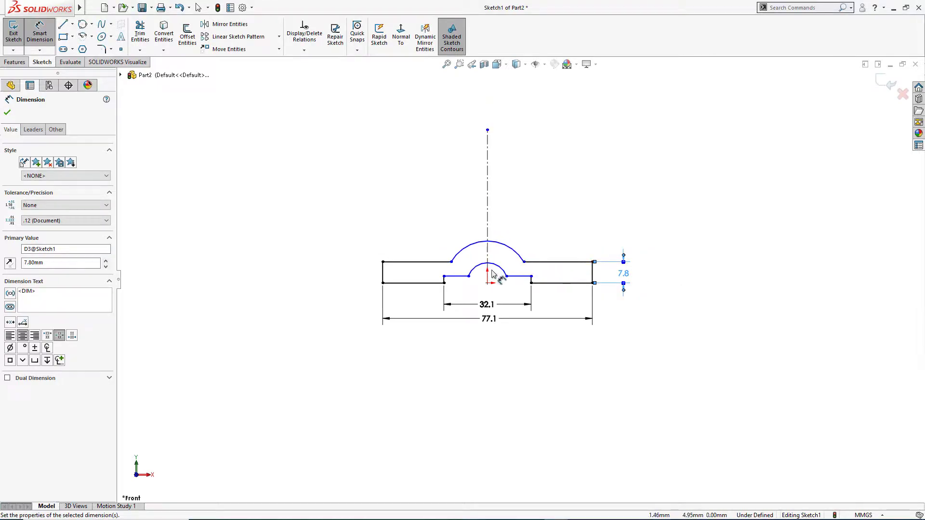
# Dimension both arcs, setting the inner arc's radius to 9.6 mm and the outer arc's radius to 19.2 mm
pyautogui.click(499, 268)
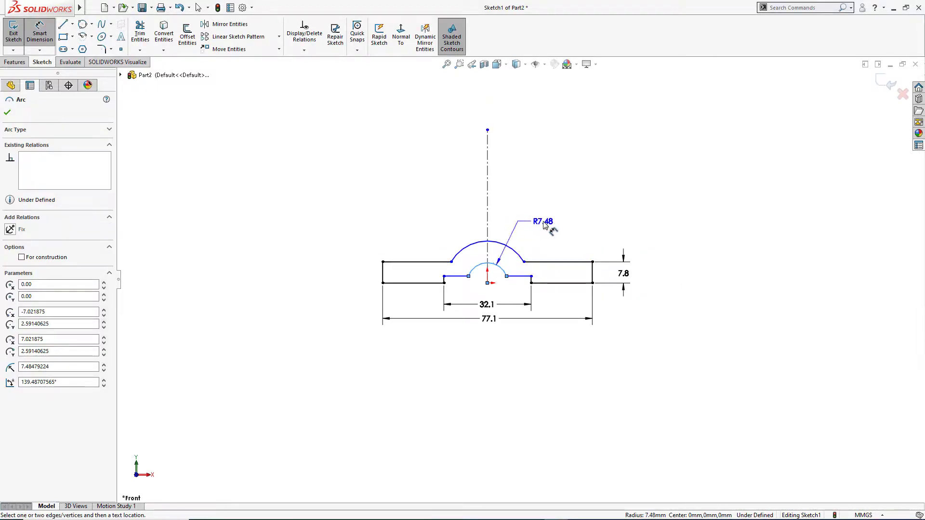
pyautogui.click(577, 246)
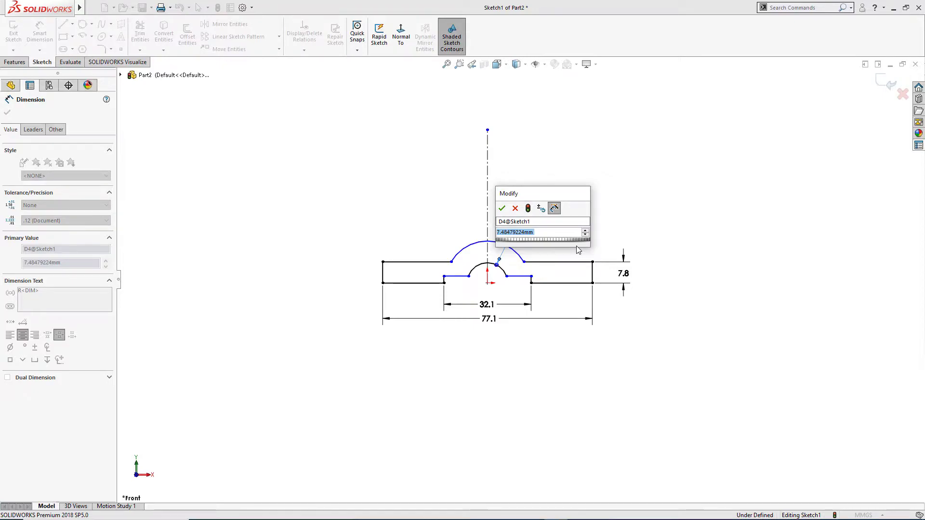
pyautogui.write('9.6')
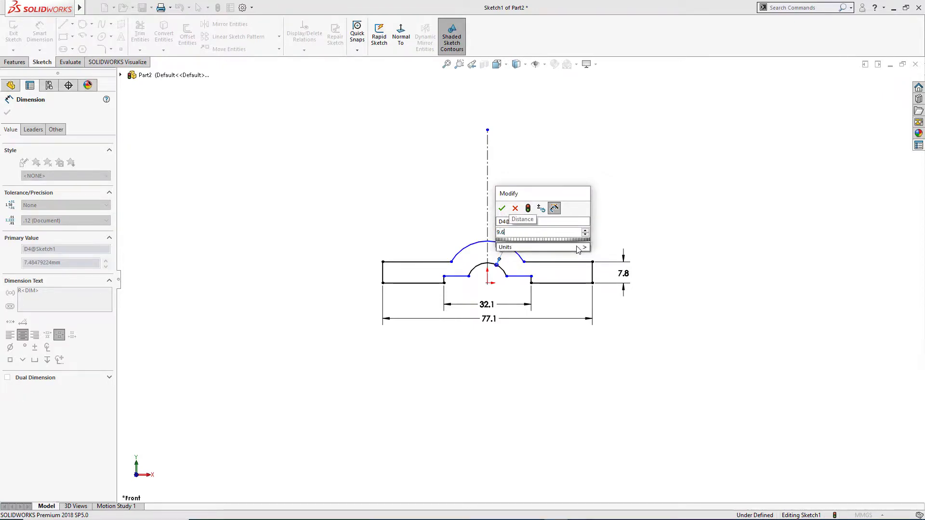
pyautogui.press('Return')
pyautogui.click(520, 257)
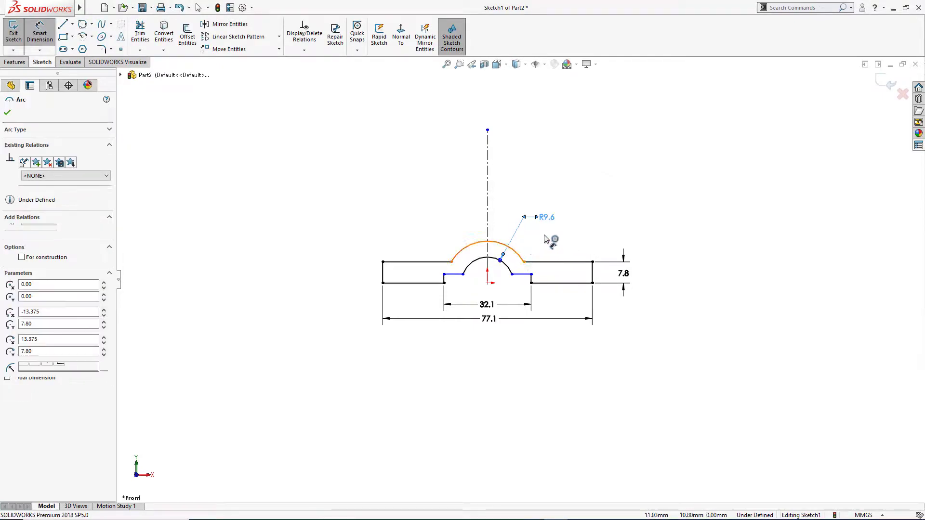
pyautogui.click(484, 198)
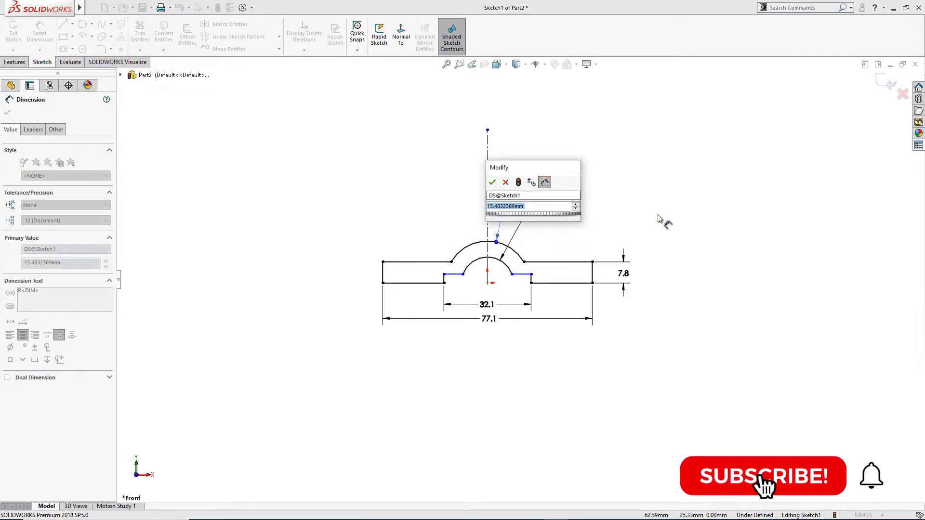
pyautogui.write('19.2')
pyautogui.press('Return')
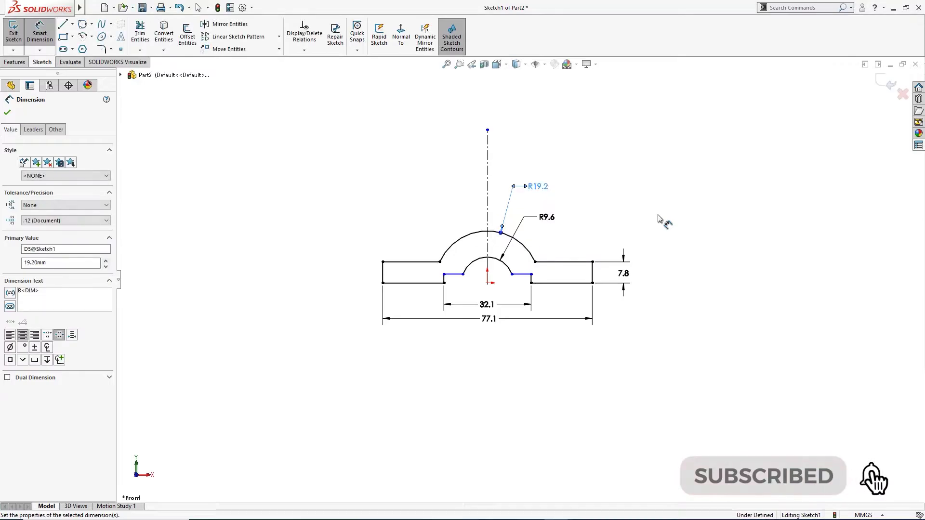
pyautogui.click(659, 219)
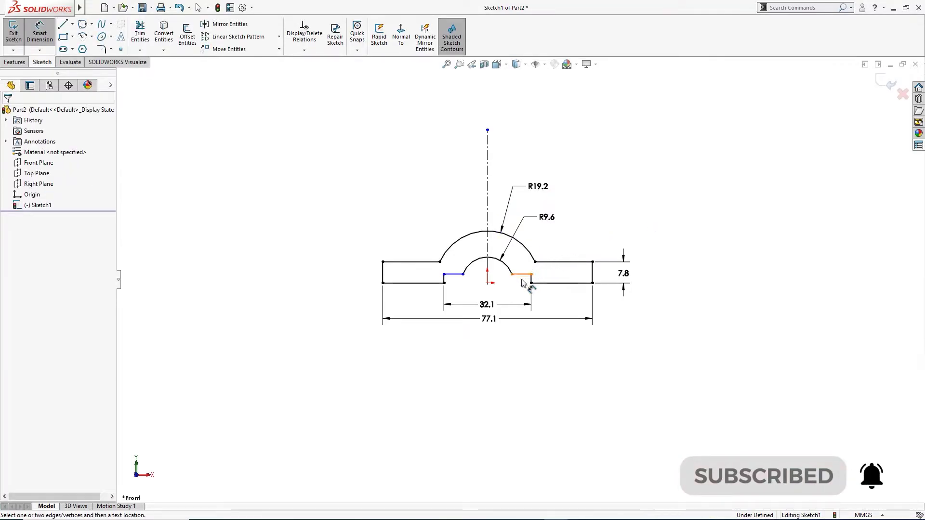
# Dimension the recess step height between the right bottom edge and the inner step line, setting it to 2.7 mm
pyautogui.click(537, 283)
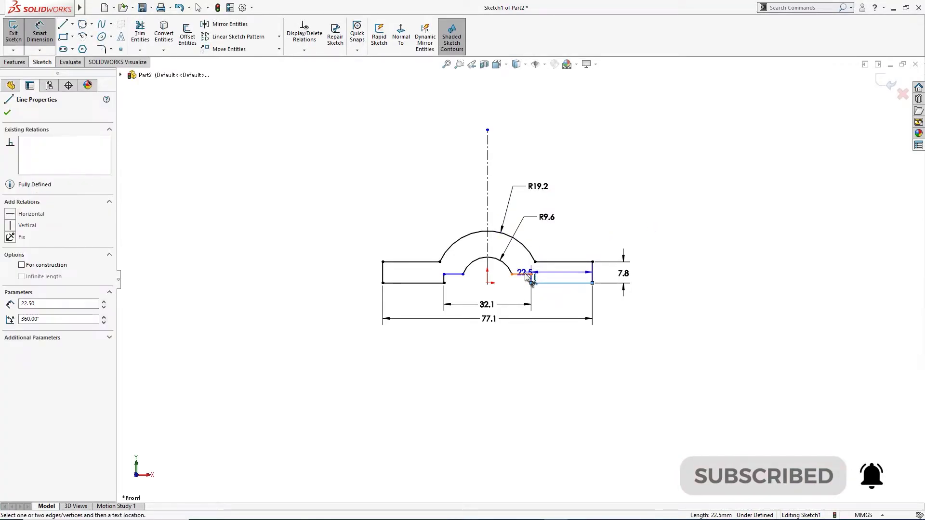
pyautogui.click(523, 275)
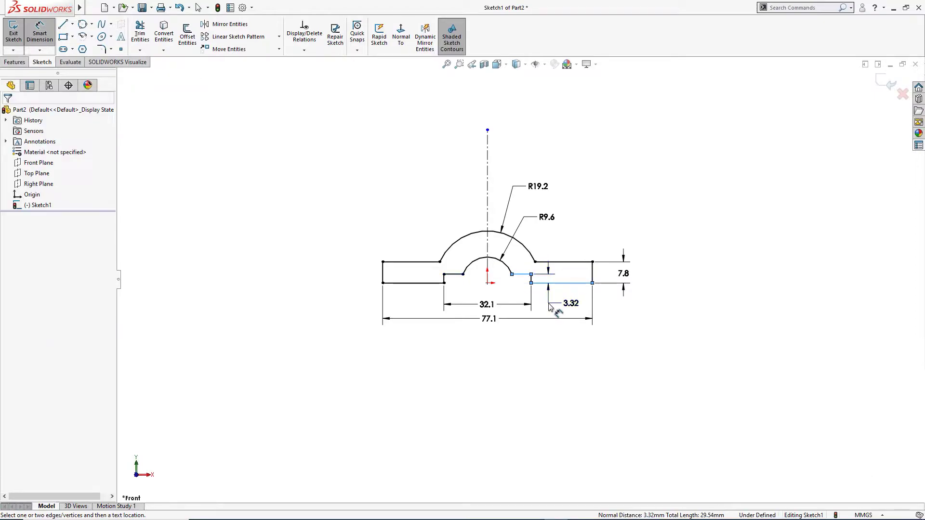
pyautogui.click(549, 307)
pyautogui.press('Return')
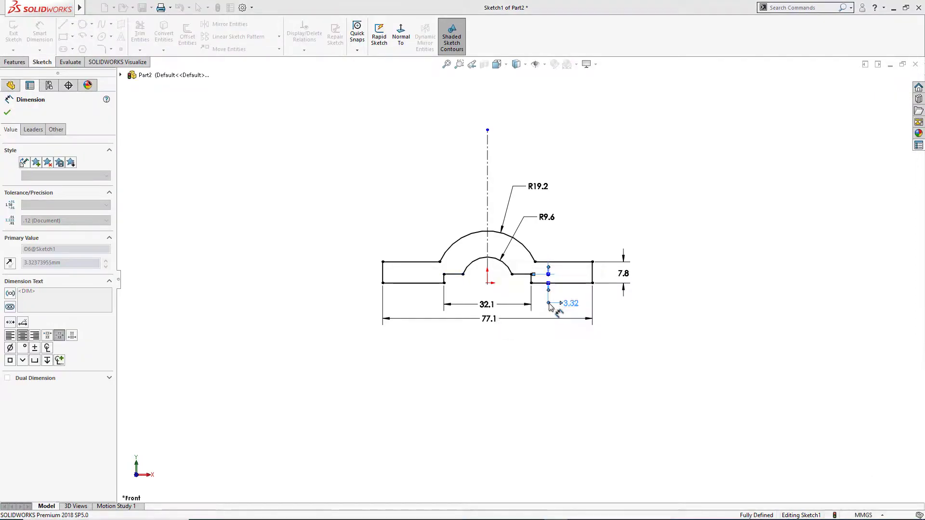
pyautogui.click(616, 316)
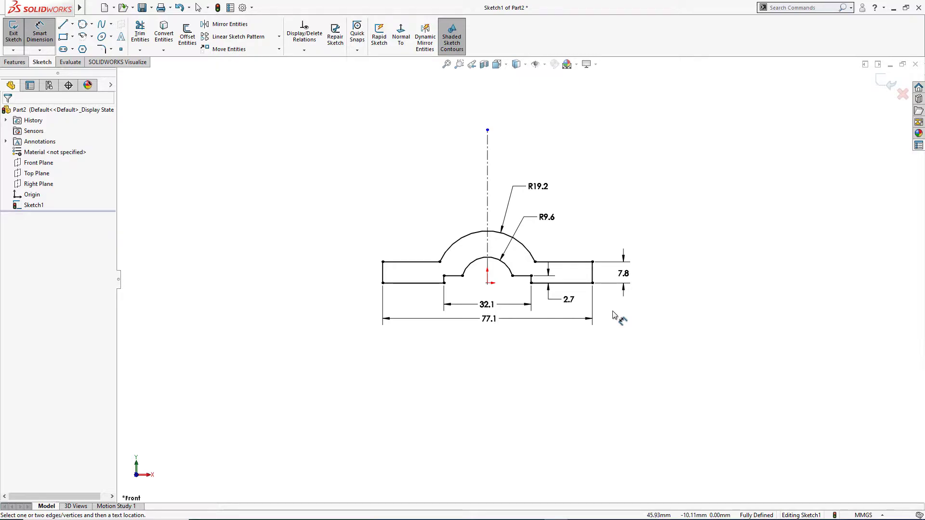
# Extrude the profile as a Mid Plane boss with a depth of 61.2 mm and show it in isometric view
pyautogui.press('s')
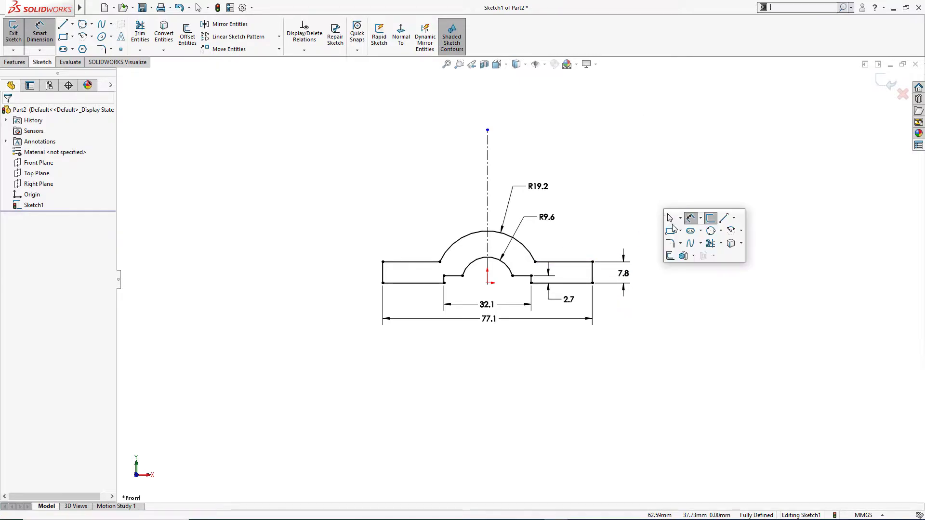
pyautogui.click(683, 257)
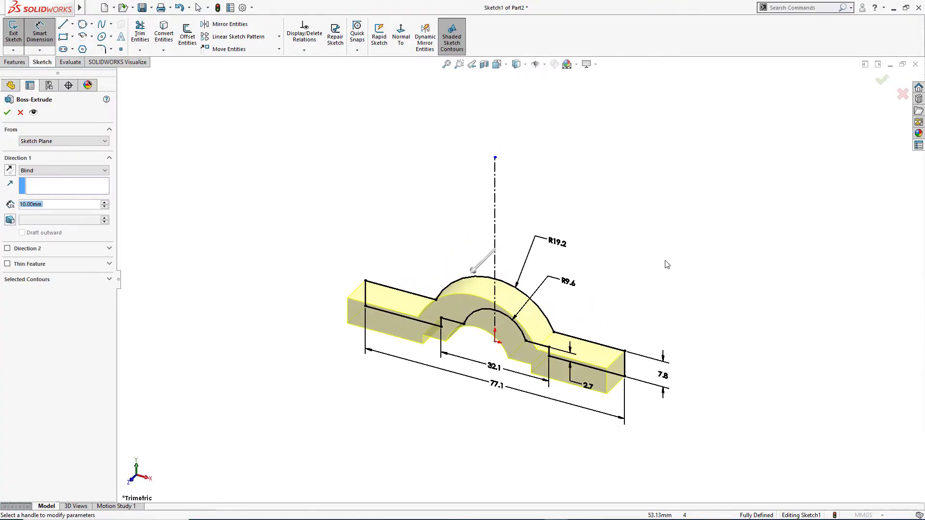
pyautogui.click(65, 170)
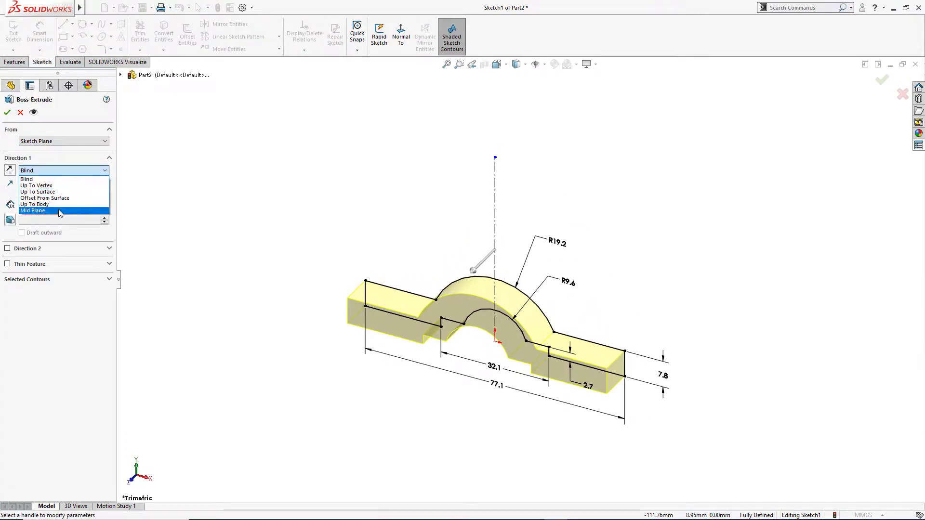
pyautogui.click(60, 213)
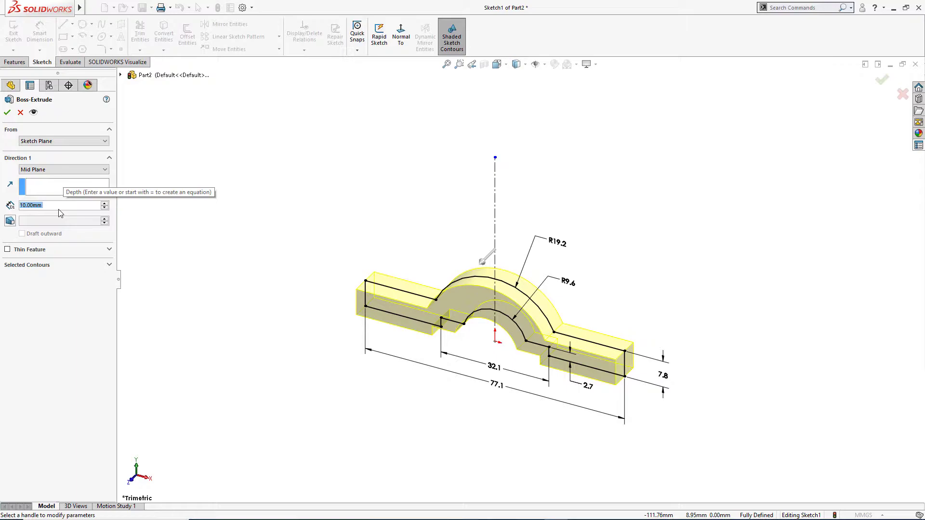
pyautogui.write('61.2')
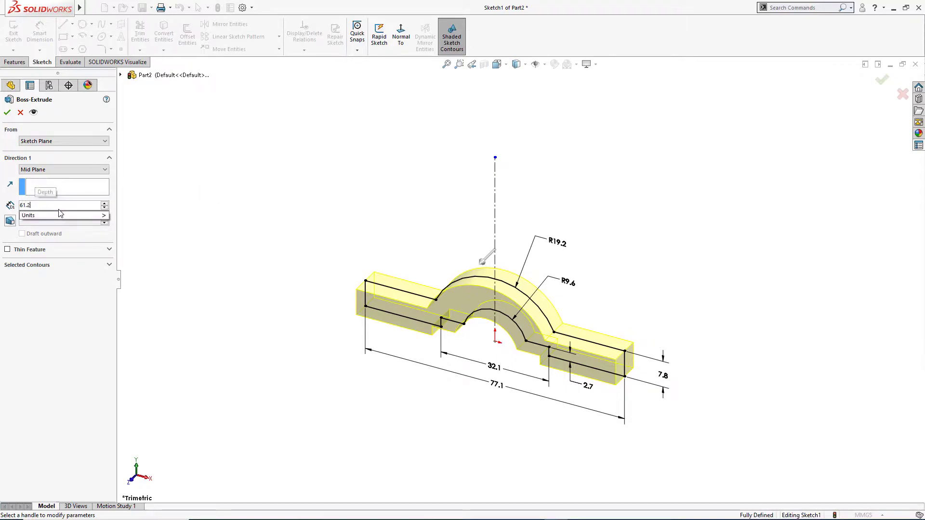
pyautogui.press('Return')
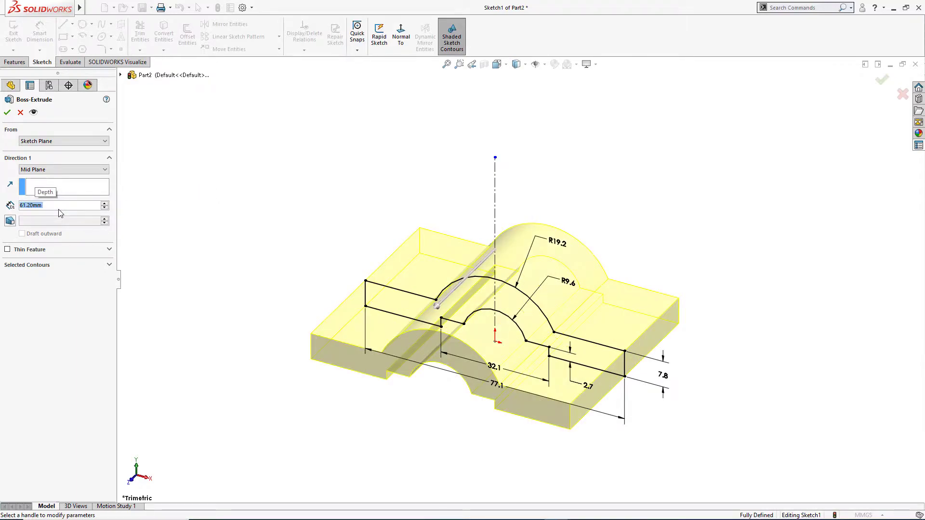
pyautogui.click(7, 113)
pyautogui.moveTo(203, 201)
pyautogui.mouseDown(button='middle')
pyautogui.moveTo(289, 275)
pyautogui.moveTo(261, 276)
pyautogui.mouseUp(button='middle')
pyautogui.hotkey('ctrl', '7')
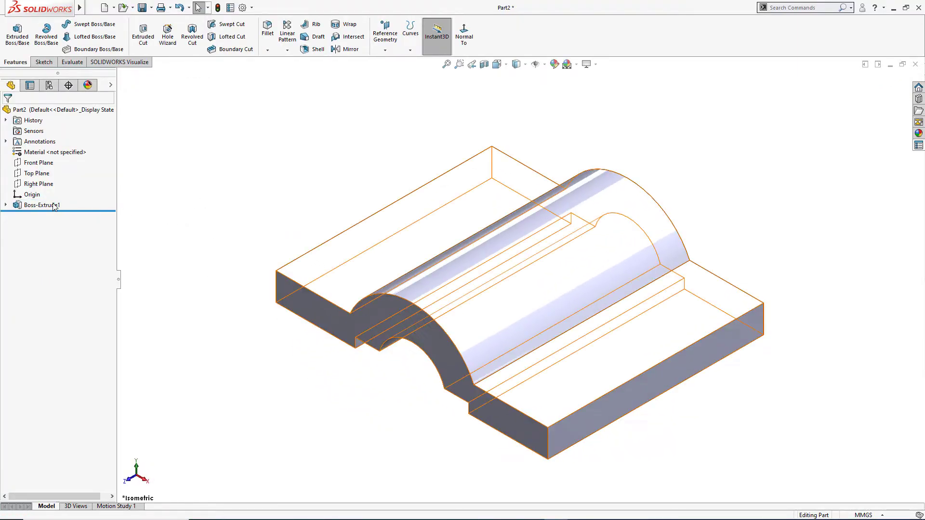
# Sketch a circle of 45 mm diameter centred on the origin on the Top Plane
pyautogui.click(40, 176)
pyautogui.click(46, 160)
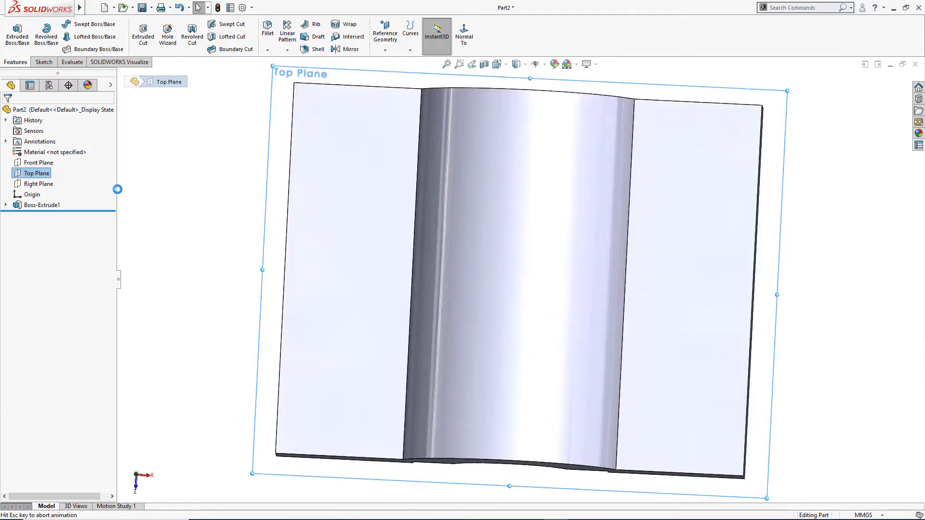
pyautogui.moveTo(166, 210); pyautogui.dragTo(233, 227, button='right')
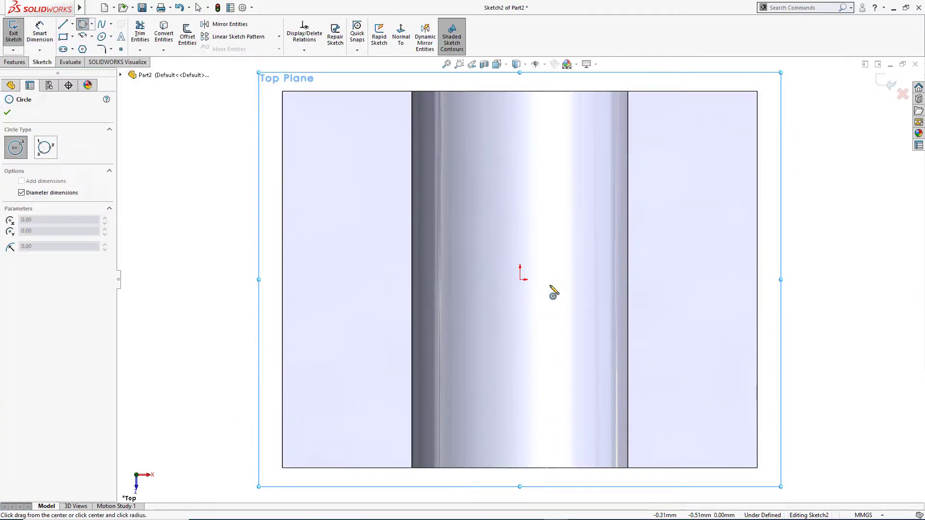
pyautogui.click(520, 279)
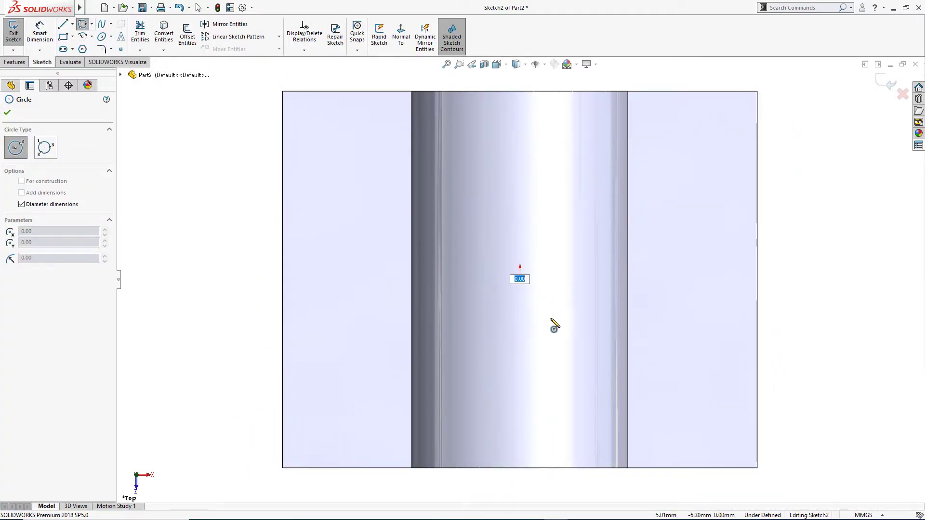
pyautogui.write('45')
pyautogui.press('Return')
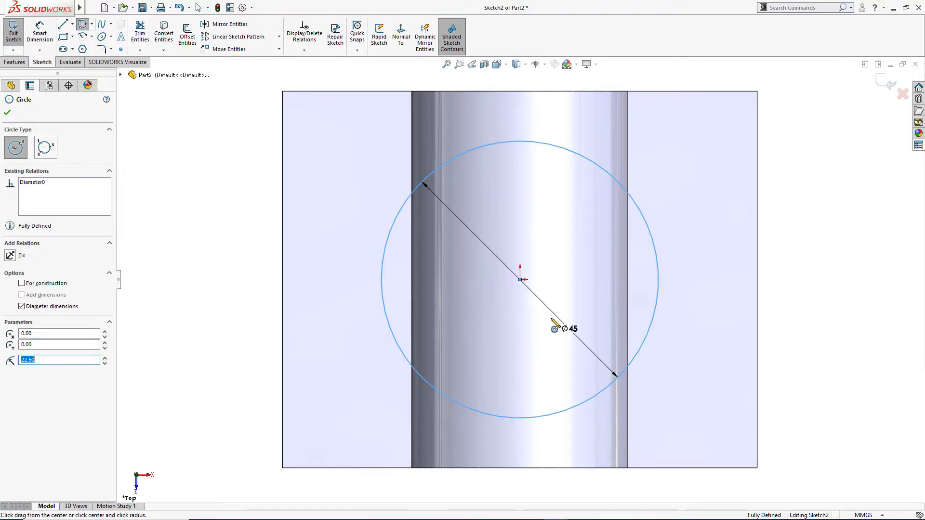
# Extrude the circle as a boss starting from a 45 mm offset and ending Up To Body at the base body
pyautogui.press('s')
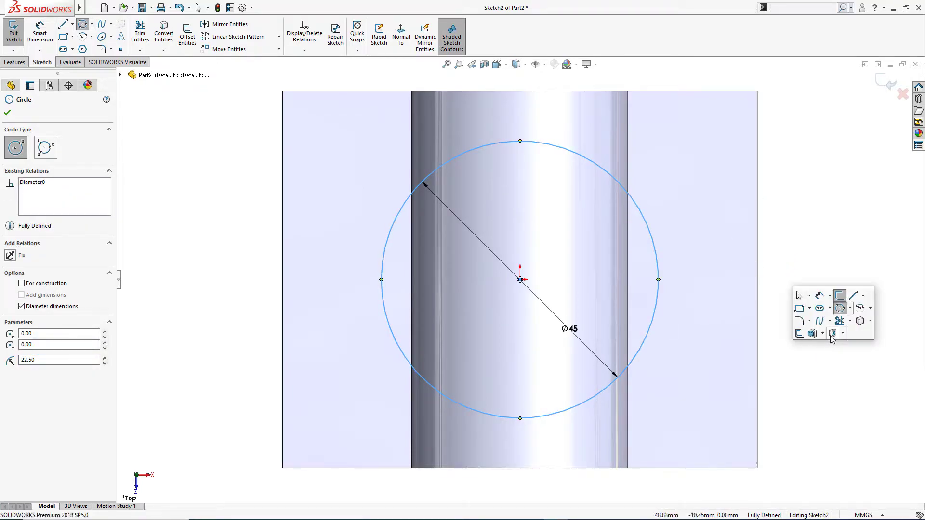
pyautogui.click(813, 333)
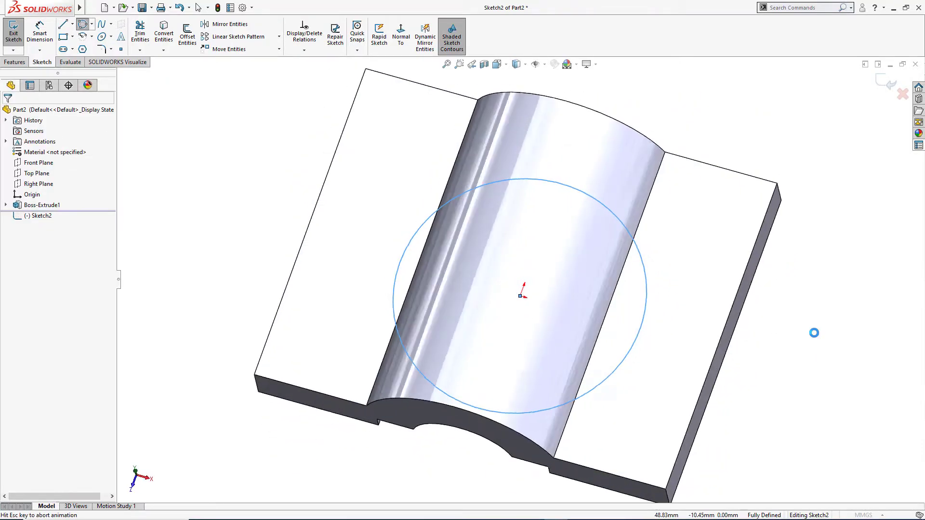
pyautogui.click(54, 141)
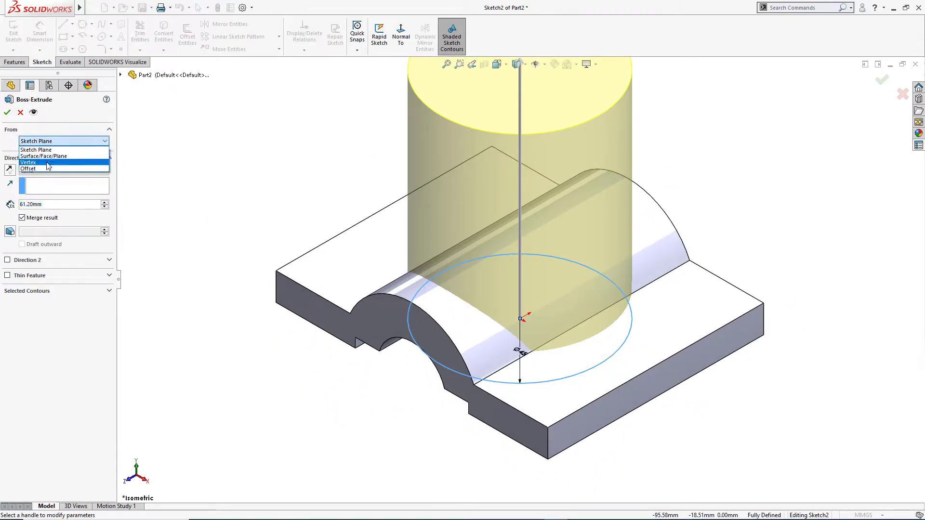
pyautogui.click(45, 166)
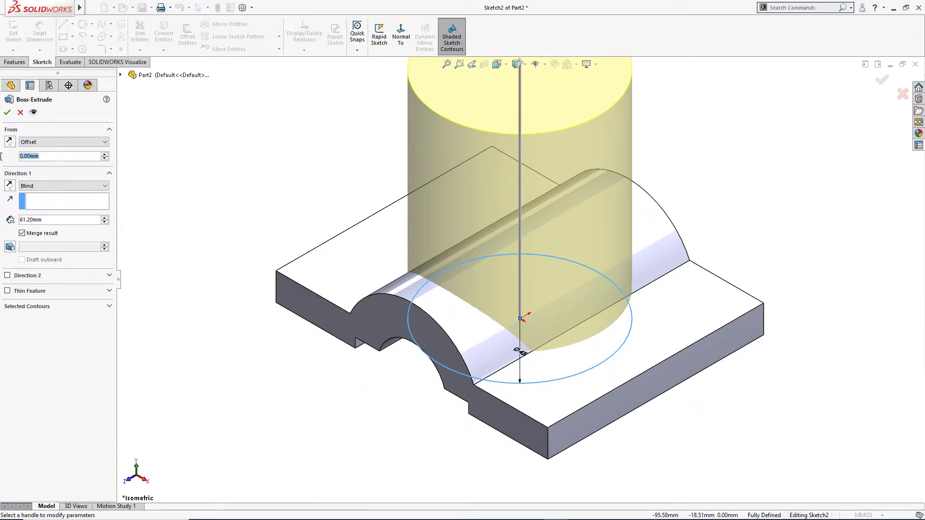
pyautogui.write('45')
pyautogui.press('Return')
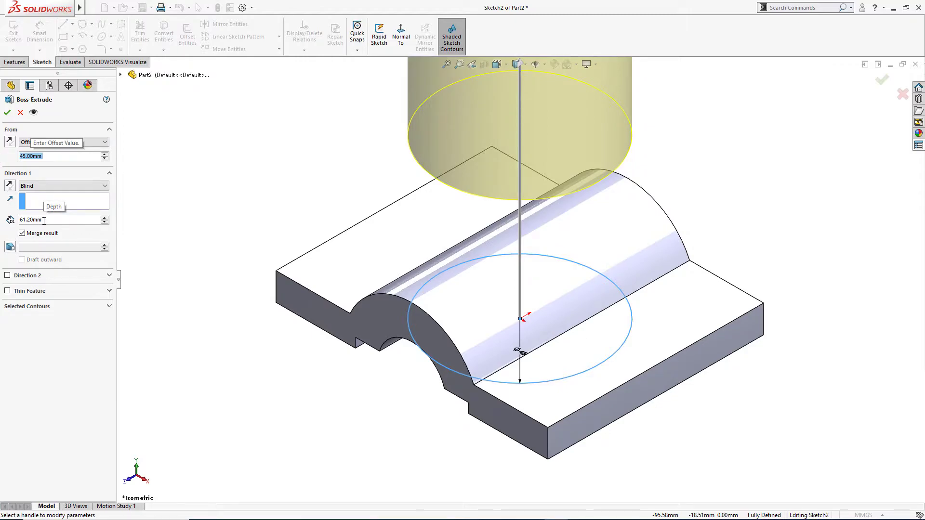
pyautogui.click(58, 186)
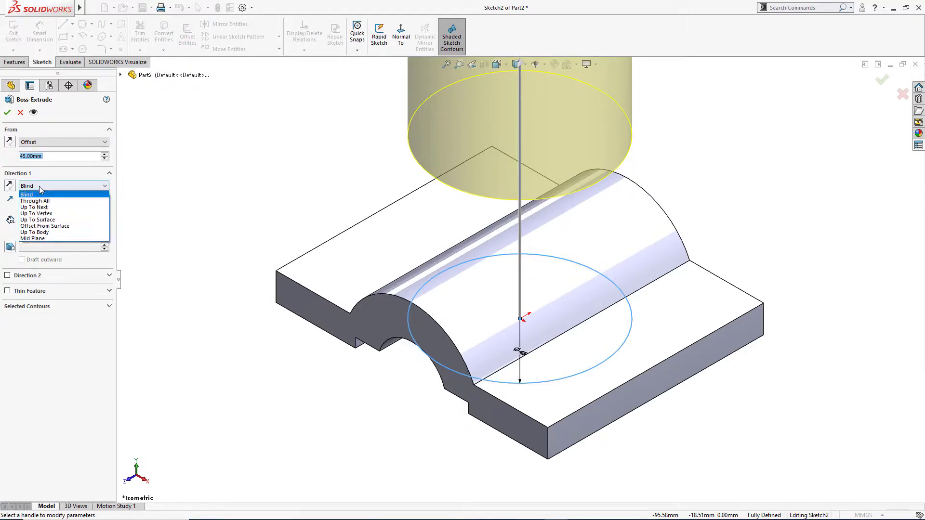
pyautogui.click(46, 240)
pyautogui.click(491, 311)
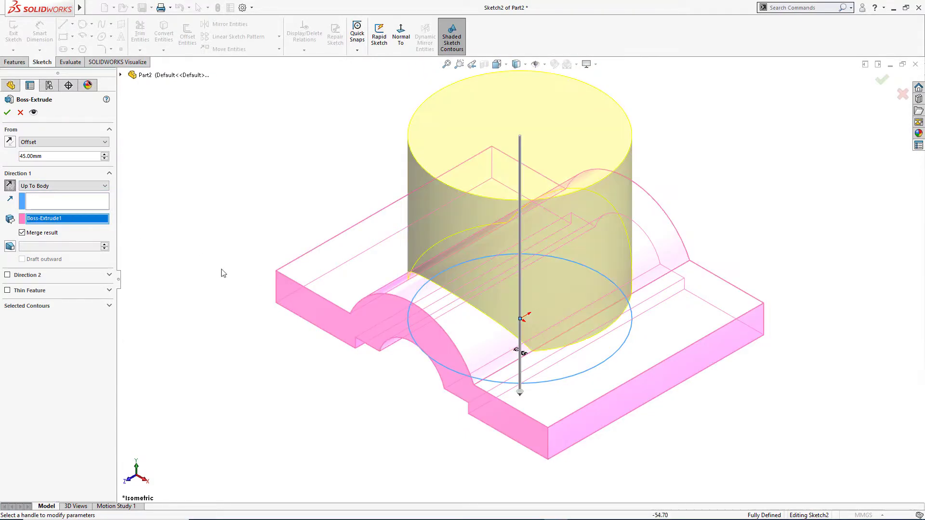
pyautogui.moveTo(297, 288); pyautogui.dragTo(289, 268, button='middle')
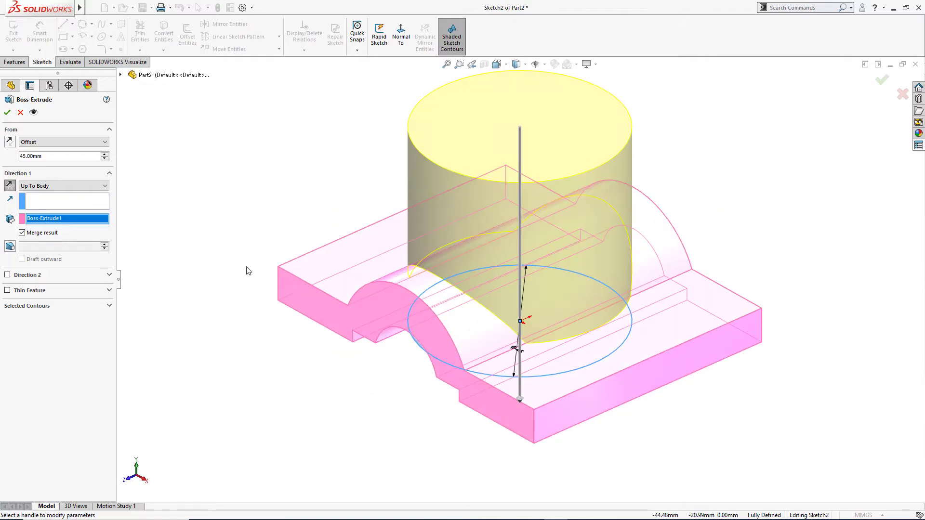
pyautogui.click(8, 113)
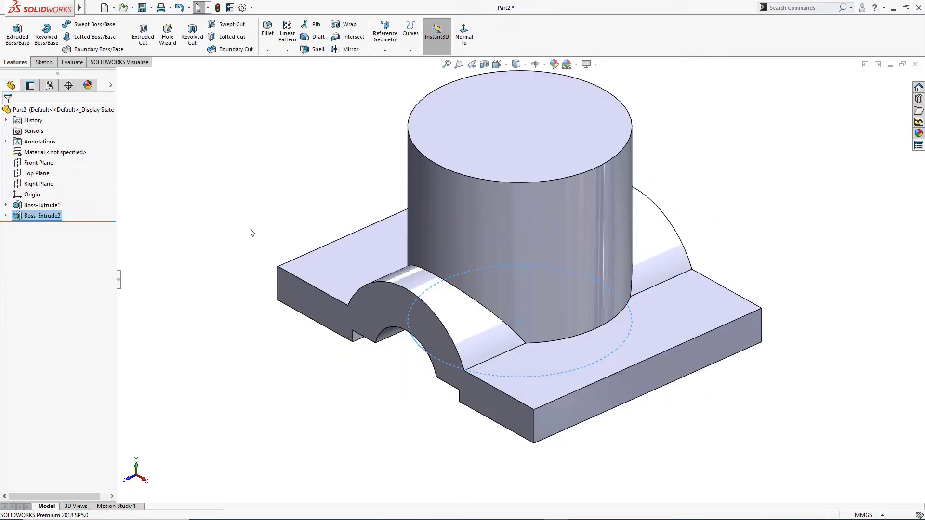
# On the Front Plane, sketch corner rectangles about 5.7 by 18.1 mm and 6.8 by 18.1 mm inside the cylinder's upper left and right corners
pyautogui.click(39, 162)
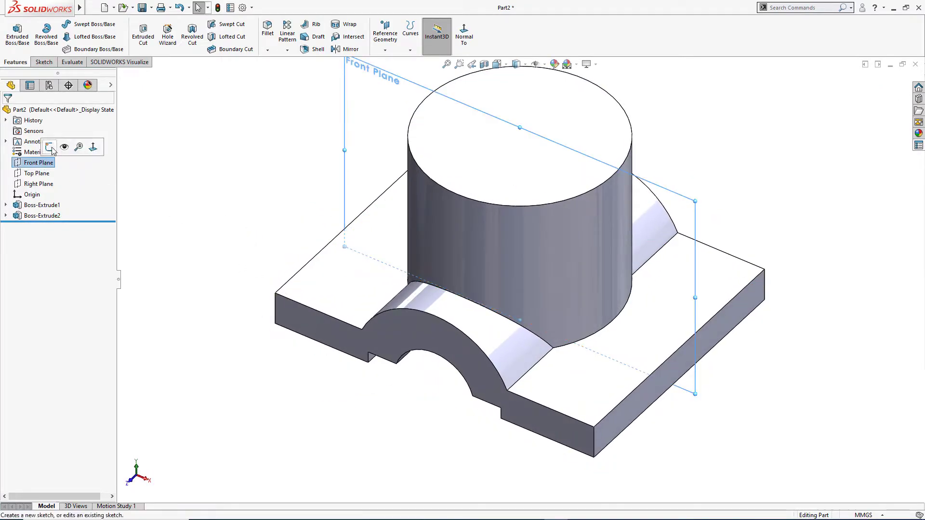
pyautogui.click(54, 151)
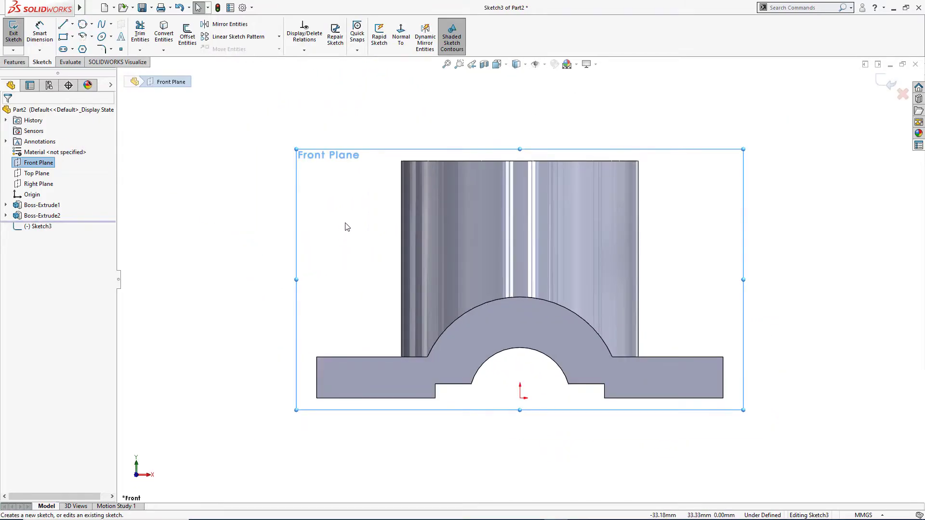
pyautogui.moveTo(339, 224); pyautogui.dragTo(254, 220, button='right')
pyautogui.click(24, 151)
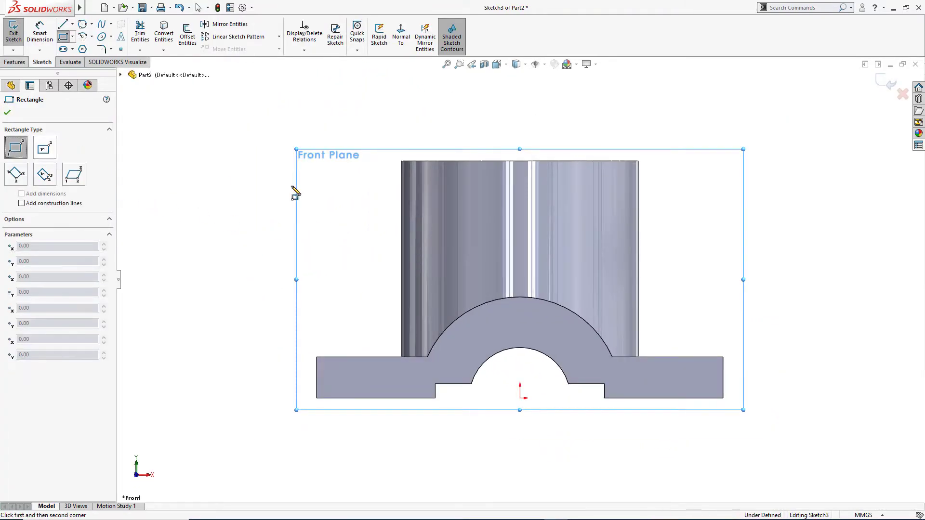
pyautogui.click(401, 161)
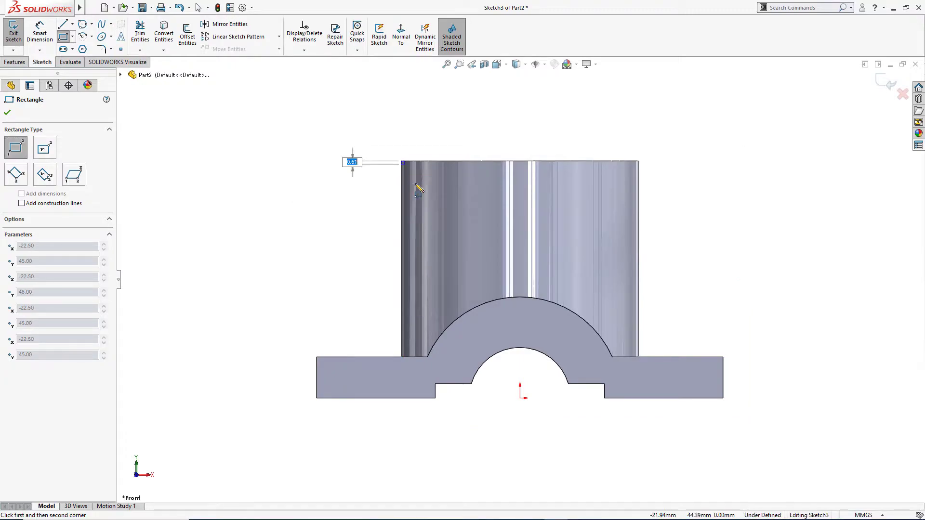
pyautogui.click(431, 256)
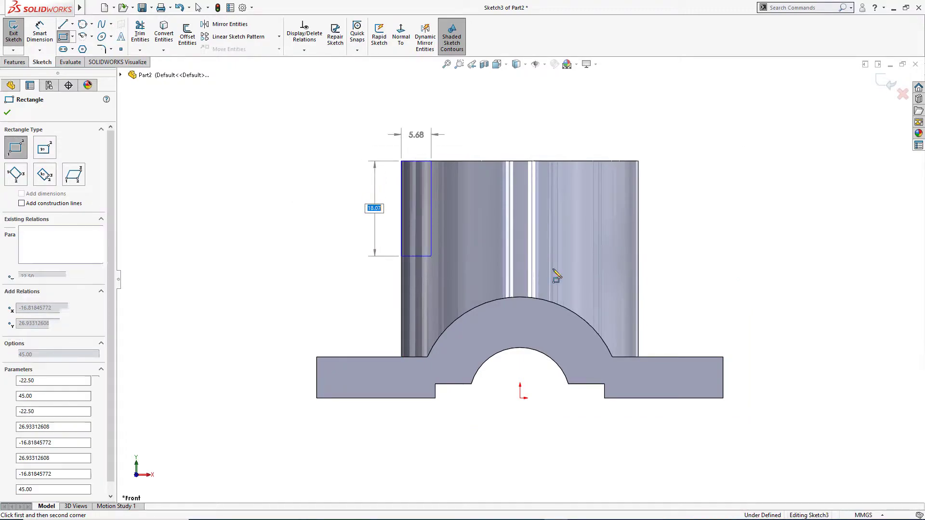
pyautogui.click(639, 161)
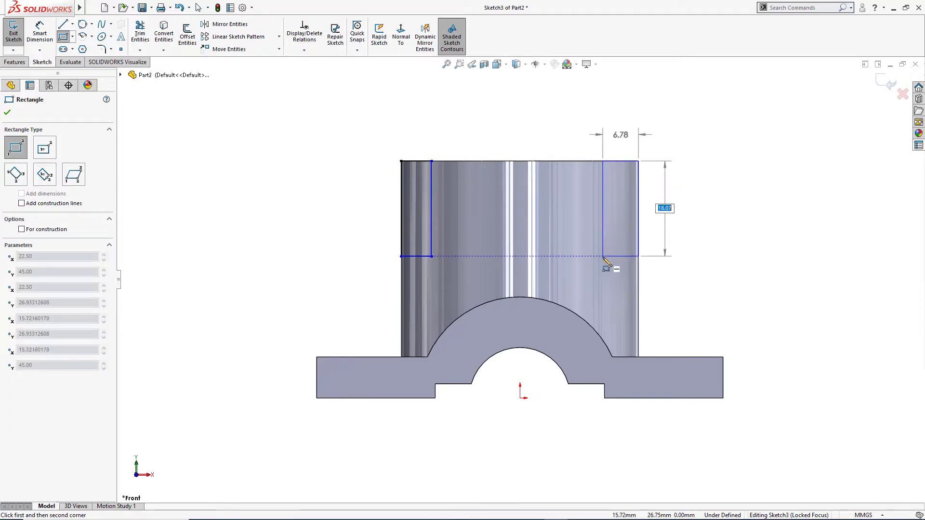
pyautogui.click(603, 255)
pyautogui.press('Escape')
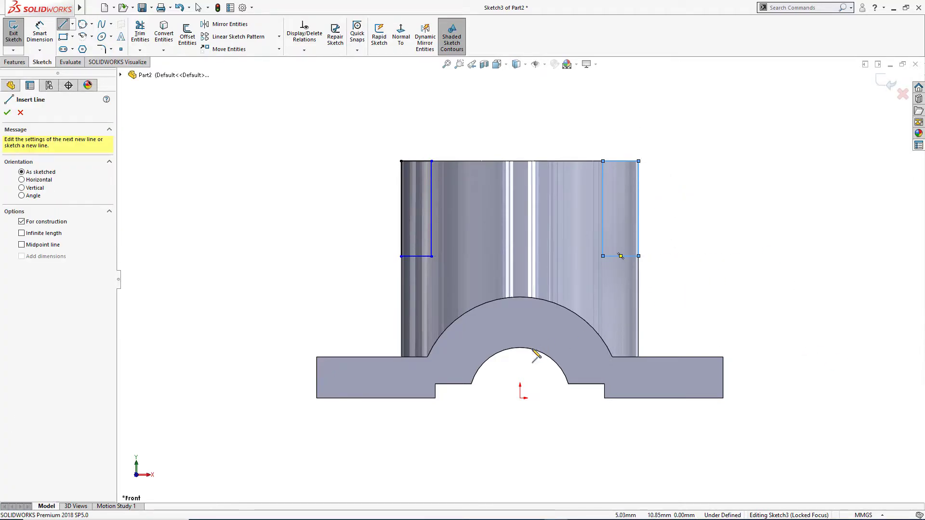
# Draw a vertical centerline from the origin past the cylinder's top and make the rectangles' inner vertical edges symmetric about it
pyautogui.click(519, 399)
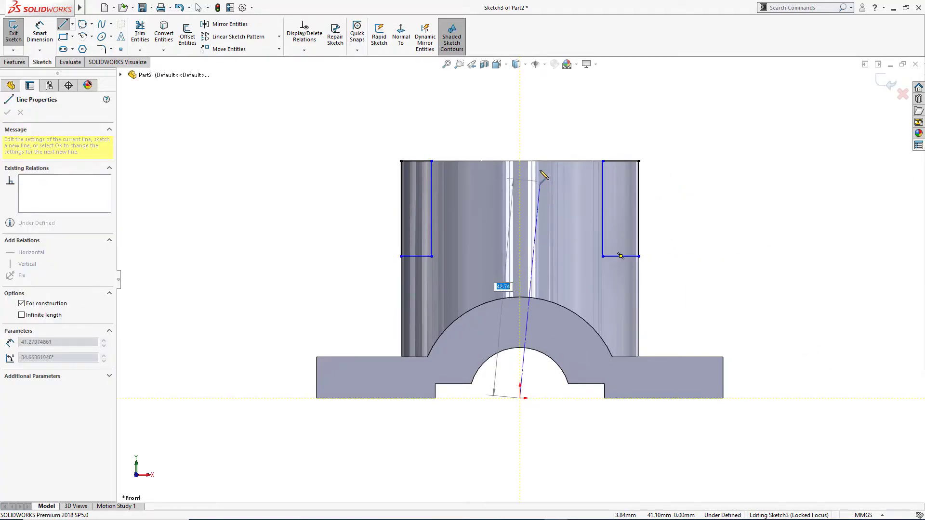
pyautogui.click(520, 124)
pyautogui.press('Escape')
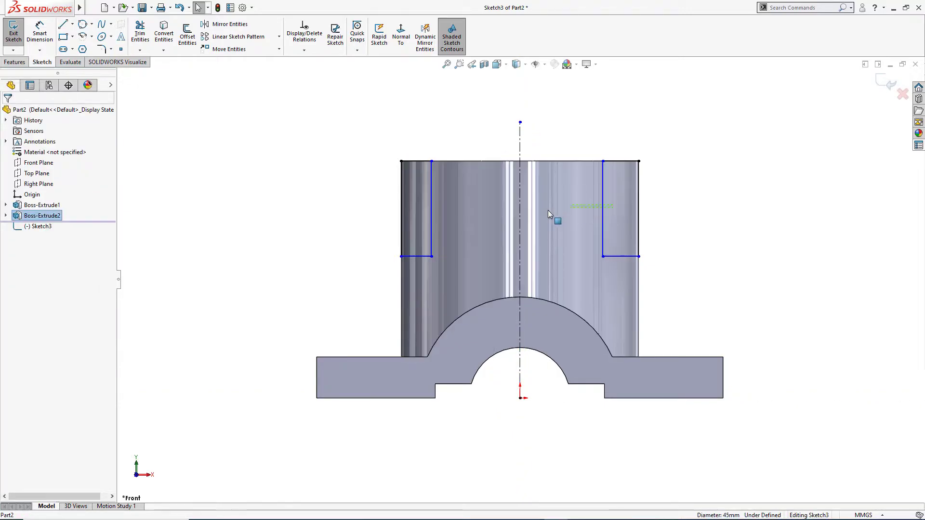
pyautogui.moveTo(438, 212); pyautogui.dragTo(429, 216)
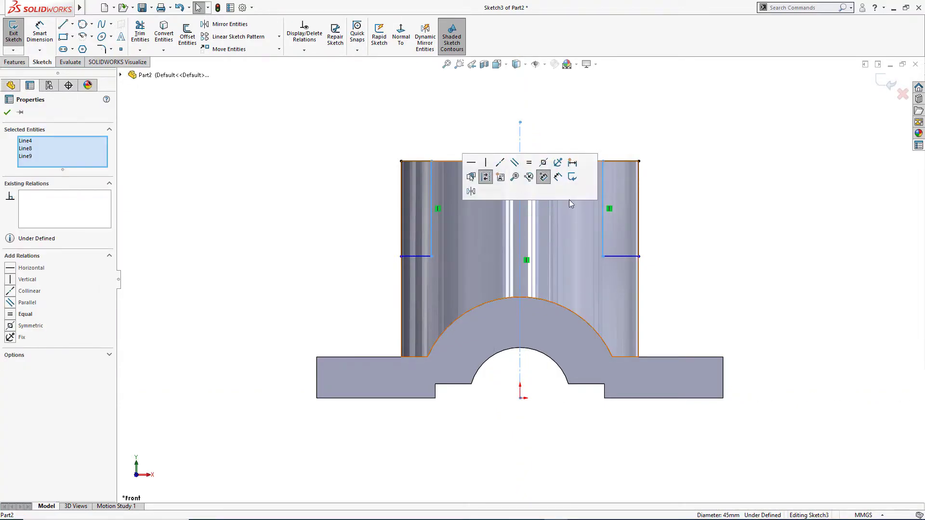
pyautogui.click(544, 163)
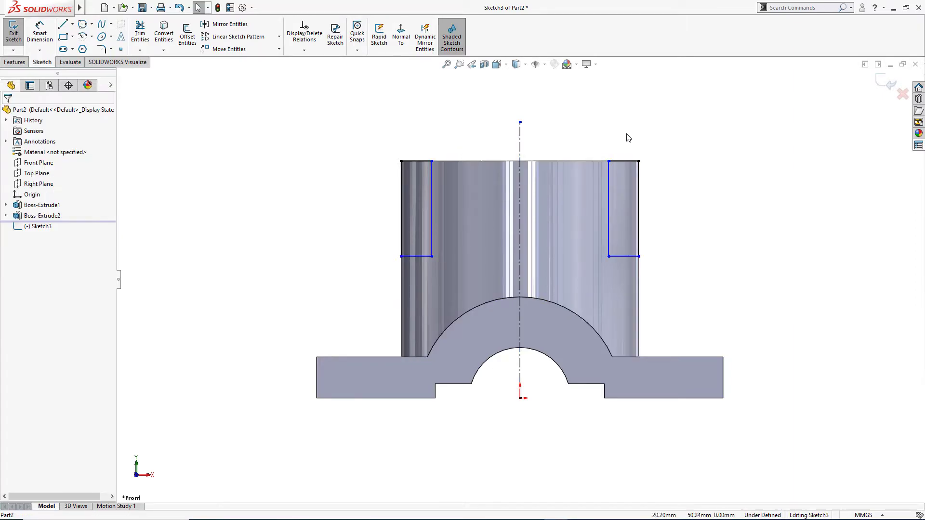
# Dimension the distance between the two rectangles' inner vertical edges and set it to 32.1 mm
pyautogui.moveTo(627, 136); pyautogui.dragTo(628, 86, button='right')
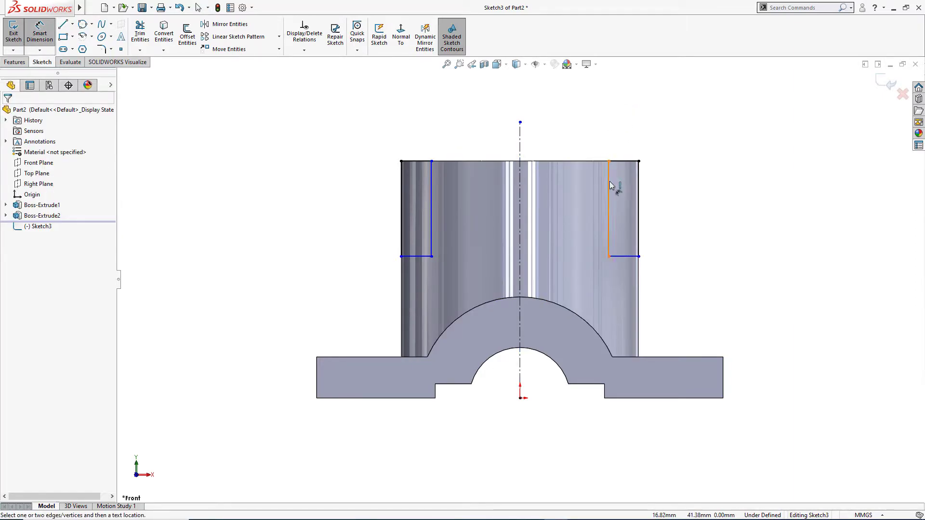
pyautogui.click(611, 186)
pyautogui.click(431, 197)
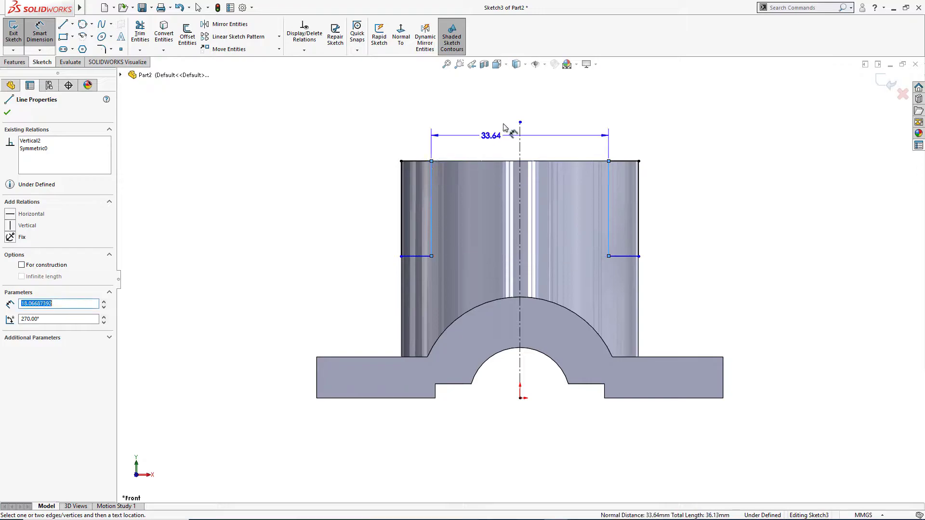
pyautogui.click(511, 115)
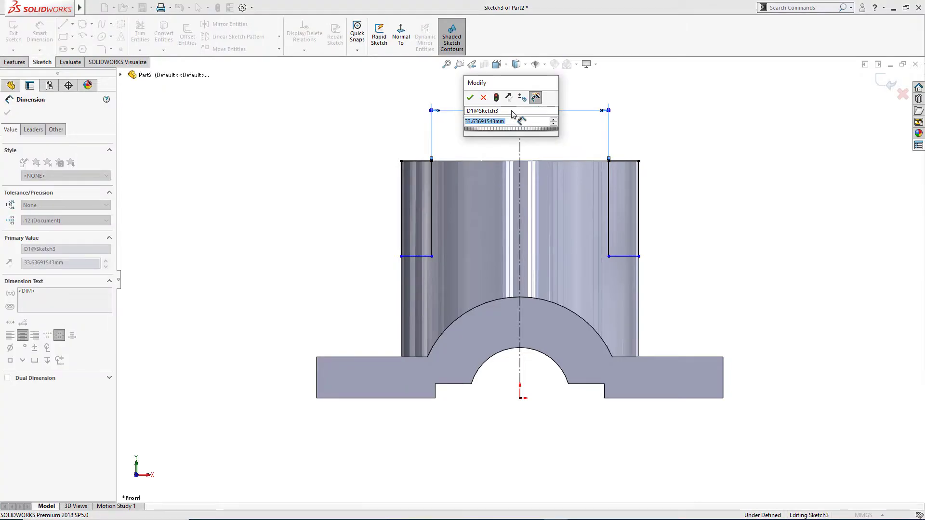
pyautogui.write('32.1')
pyautogui.press('Return')
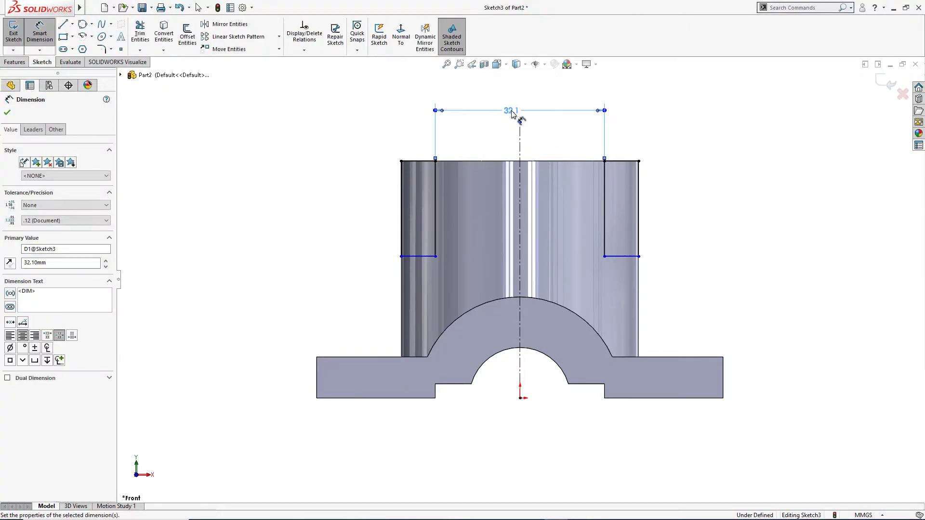
# Dimension the left rectangle's outer vertical edge and set its height to 16.2 mm
pyautogui.click(401, 215)
pyautogui.click(360, 215)
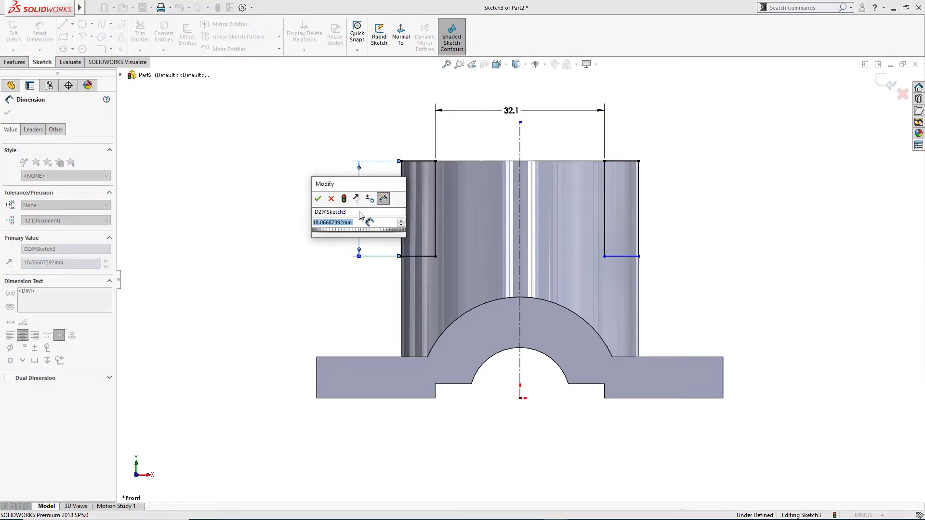
pyautogui.write('16.2')
pyautogui.press('Return')
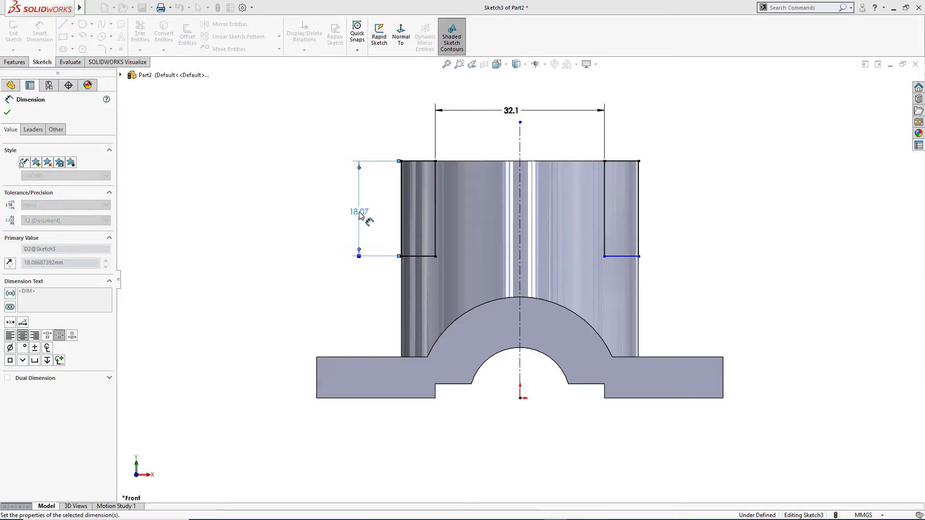
pyautogui.click(599, 279)
pyautogui.press('Escape')
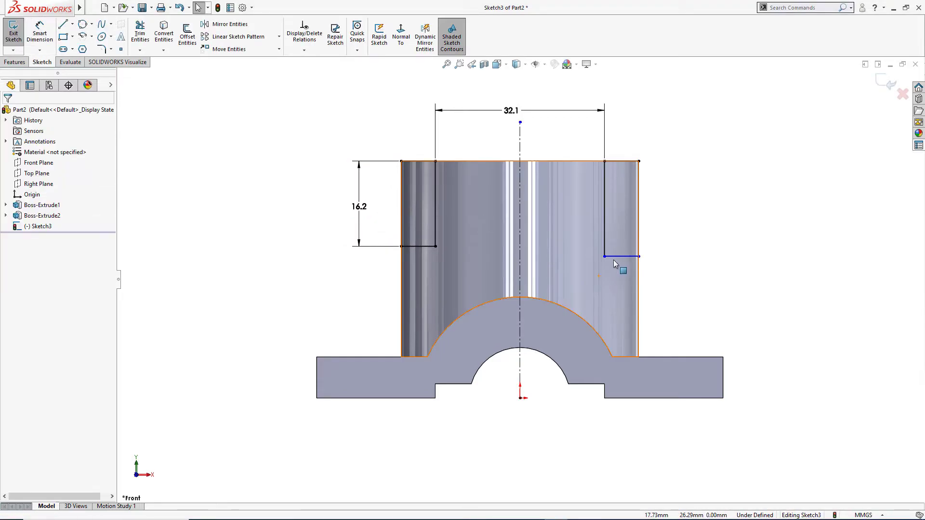
# Make the bottom edges of the left and right rectangles collinear
pyautogui.click(614, 256)
pyautogui.keyDown('ctrl'); pyautogui.click(417, 251); pyautogui.keyUp('ctrl')
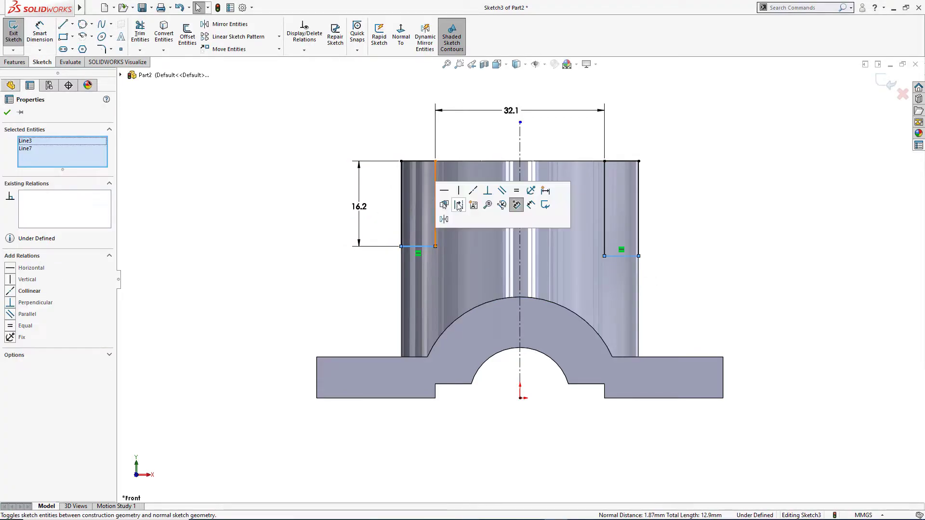
pyautogui.click(471, 197)
pyautogui.click(696, 277)
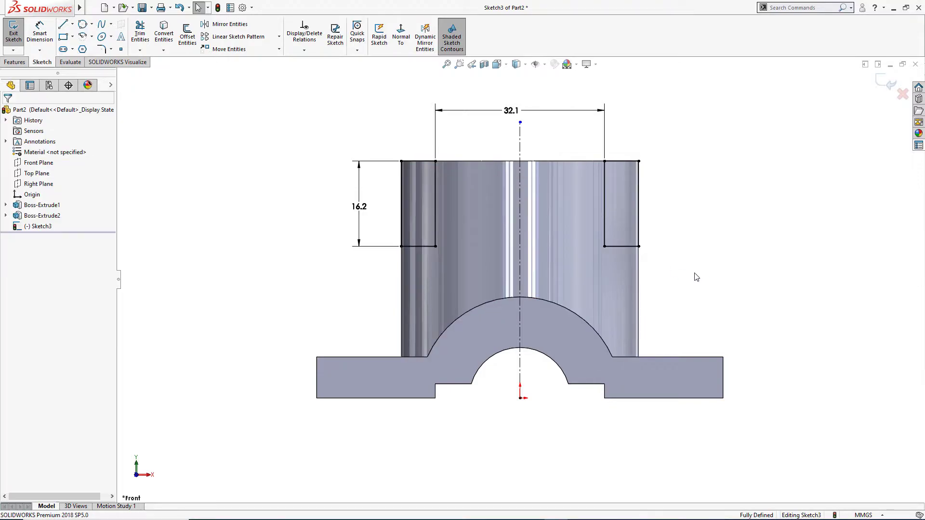
# Draw a rectangle about 7 mm wide and 32 mm tall down from the cylinder's top edge and make its vertical sides symmetric about the centerline
pyautogui.moveTo(737, 223); pyautogui.dragTo(716, 226, button='right')
pyautogui.click(16, 148)
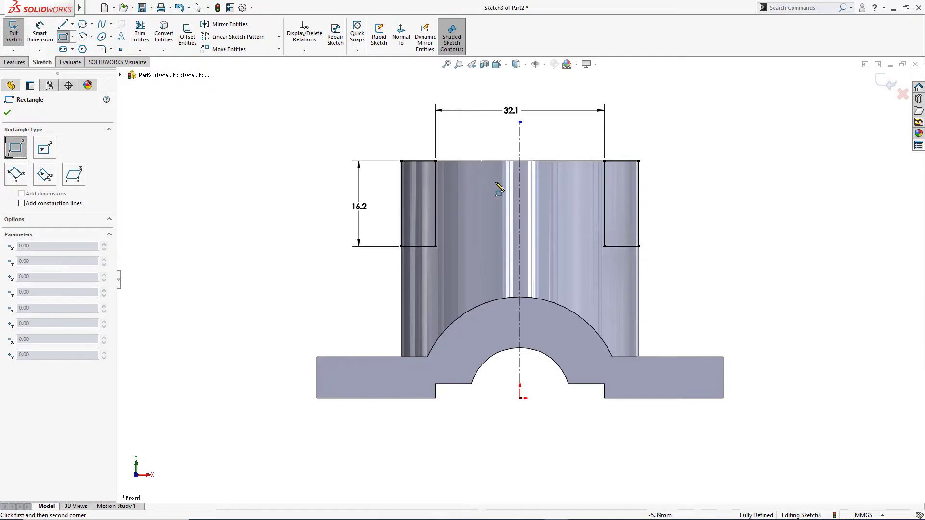
pyautogui.click(502, 162)
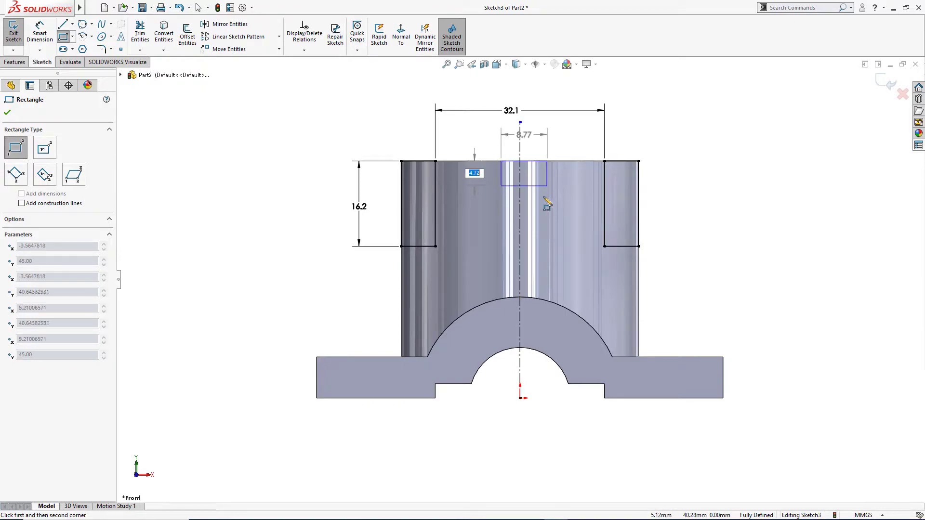
pyautogui.click(537, 329)
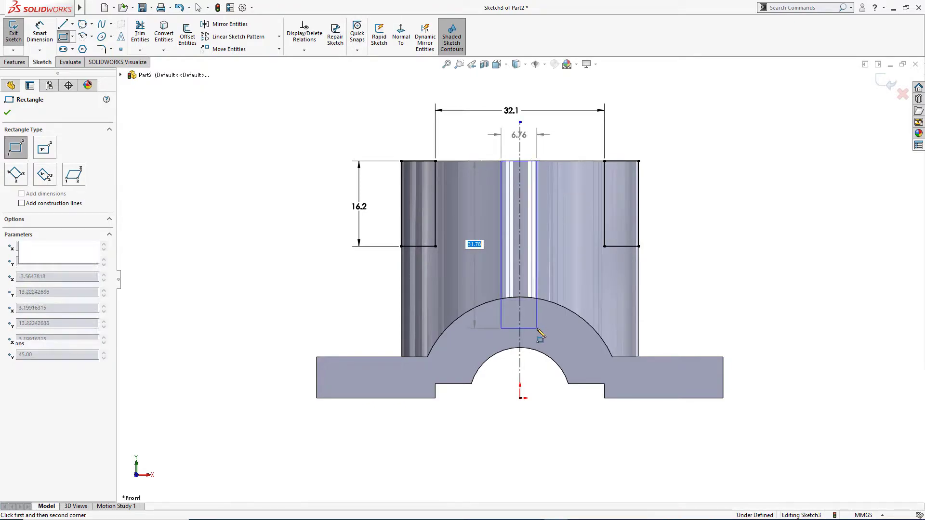
pyautogui.press('Escape')
pyautogui.moveTo(555, 321); pyautogui.dragTo(494, 318)
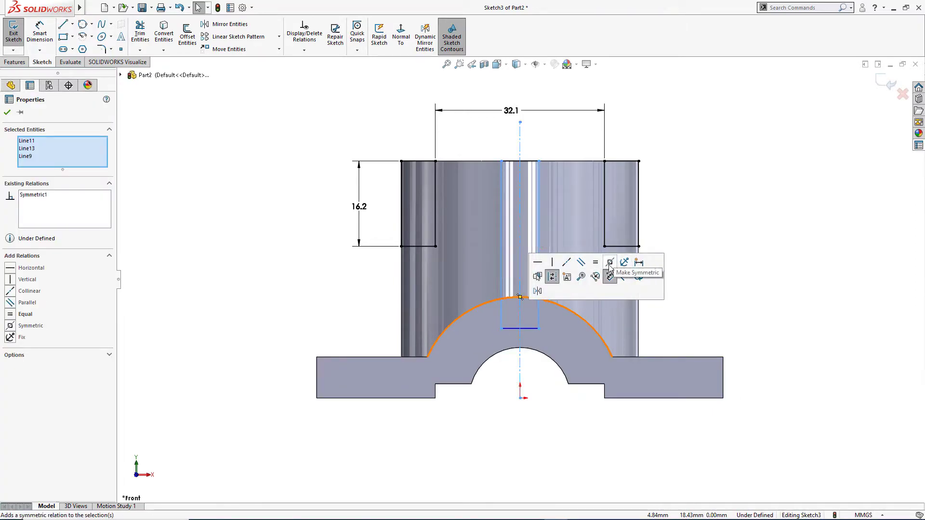
pyautogui.click(732, 318)
# Dimension the middle rectangle's bottom edge and set its width to 9.6 mm
pyautogui.moveTo(731, 321); pyautogui.dragTo(728, 264, button='right')
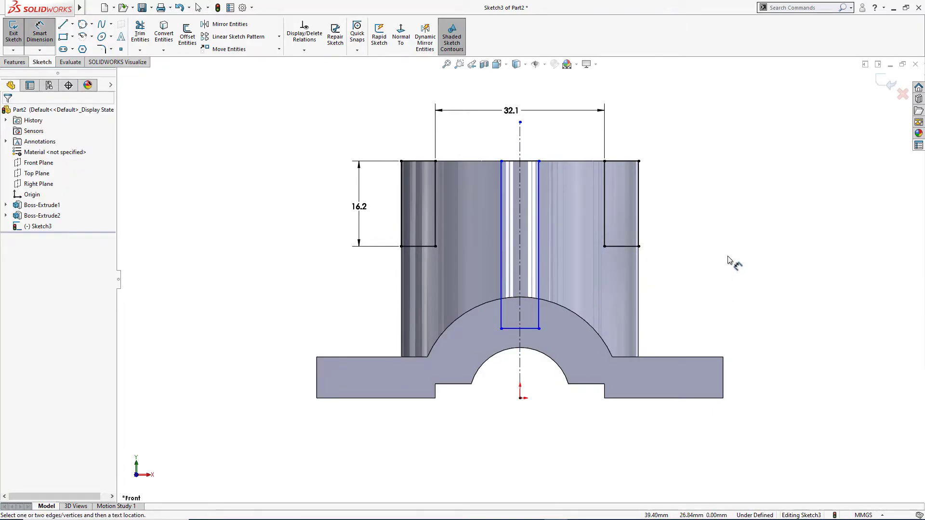
pyautogui.click(524, 332)
pyautogui.click(529, 459)
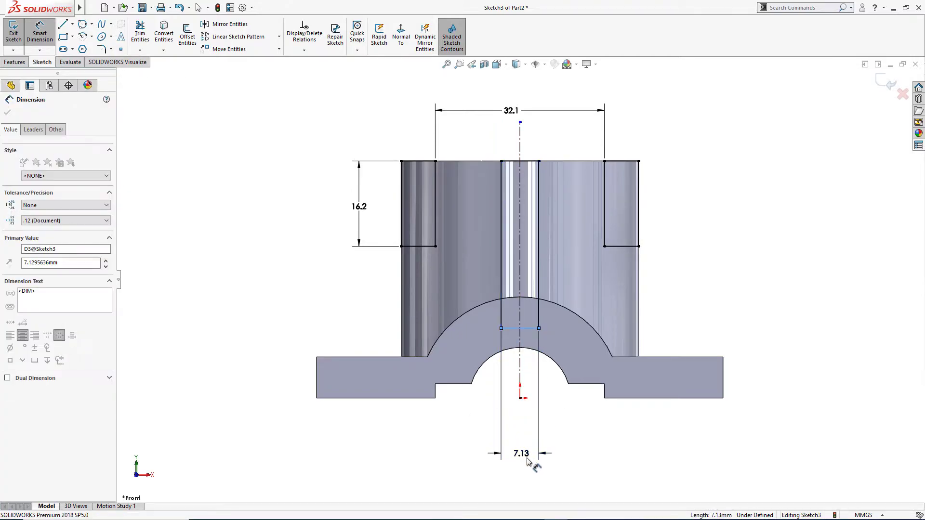
pyautogui.write('9.6')
pyautogui.press('Return')
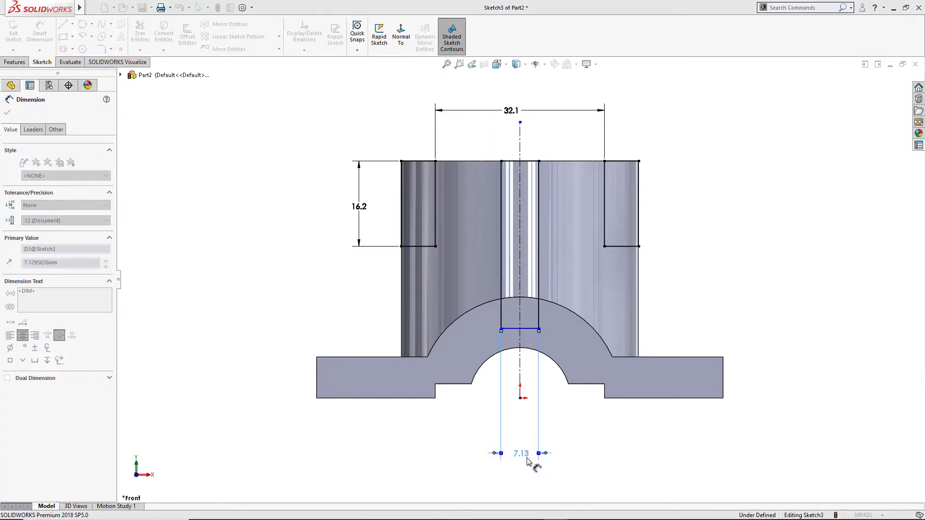
# Dimension the middle rectangle's vertical side and set its height to 30.9 mm
pyautogui.click(548, 227)
pyautogui.click(573, 230)
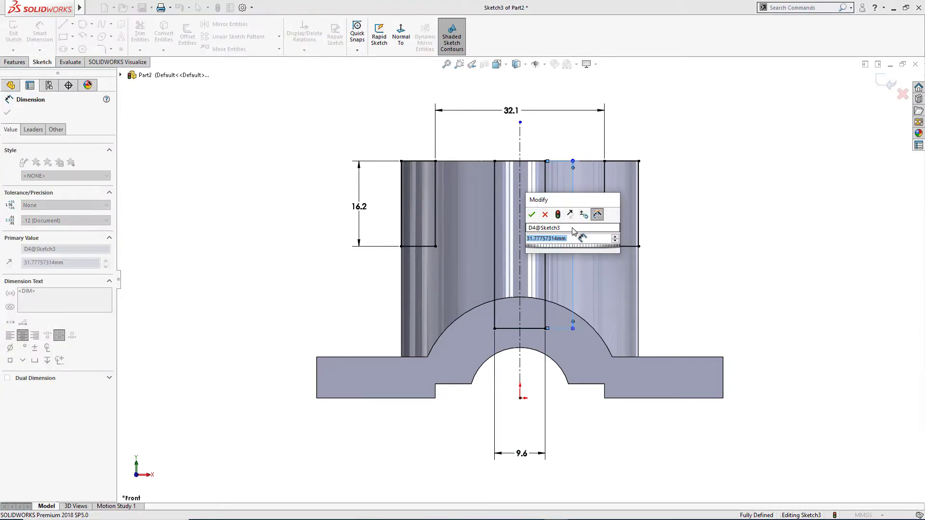
pyautogui.write('30.9')
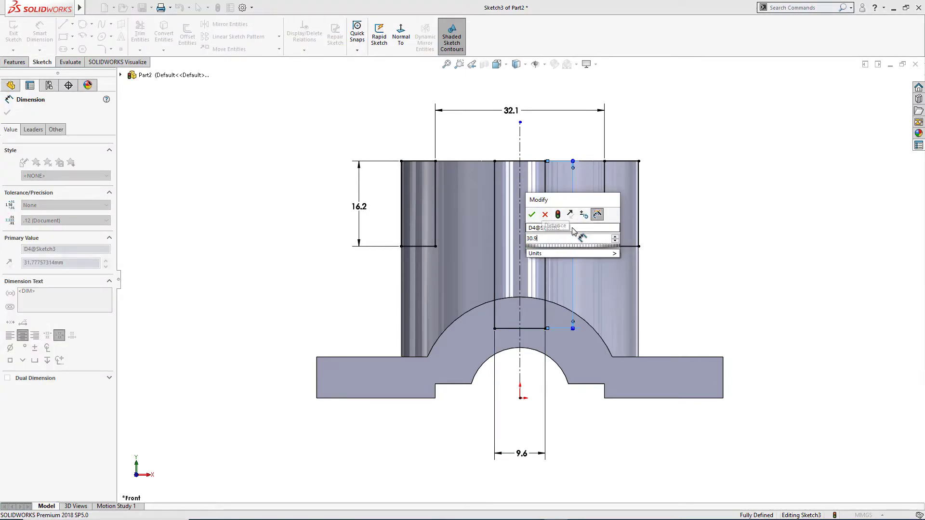
pyautogui.press('Return')
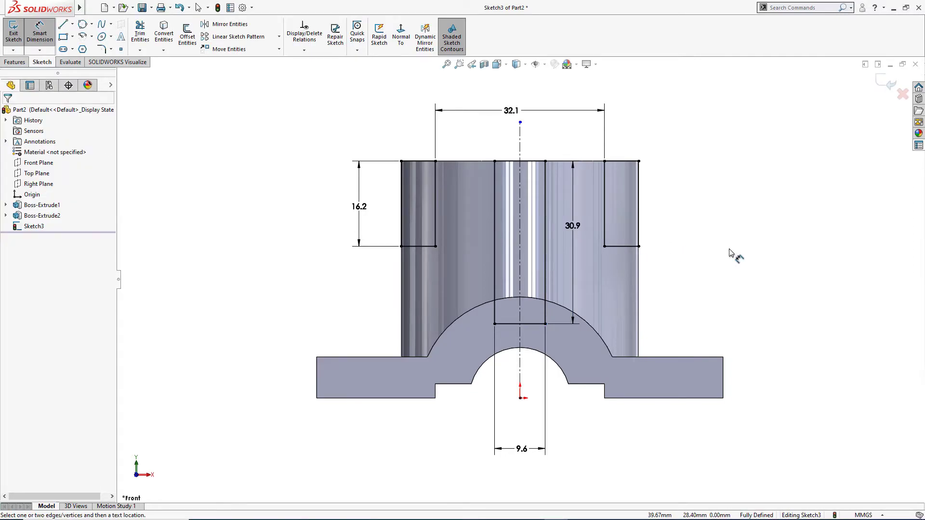
# Cut-extrude the three rectangles with the Through All - Both Directions end condition
pyautogui.press('s')
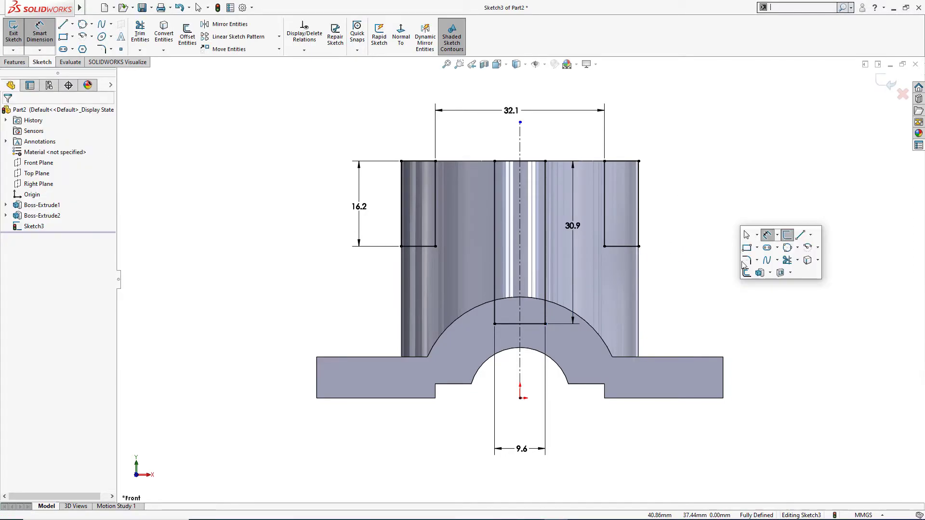
pyautogui.click(781, 273)
pyautogui.rightClick(713, 227)
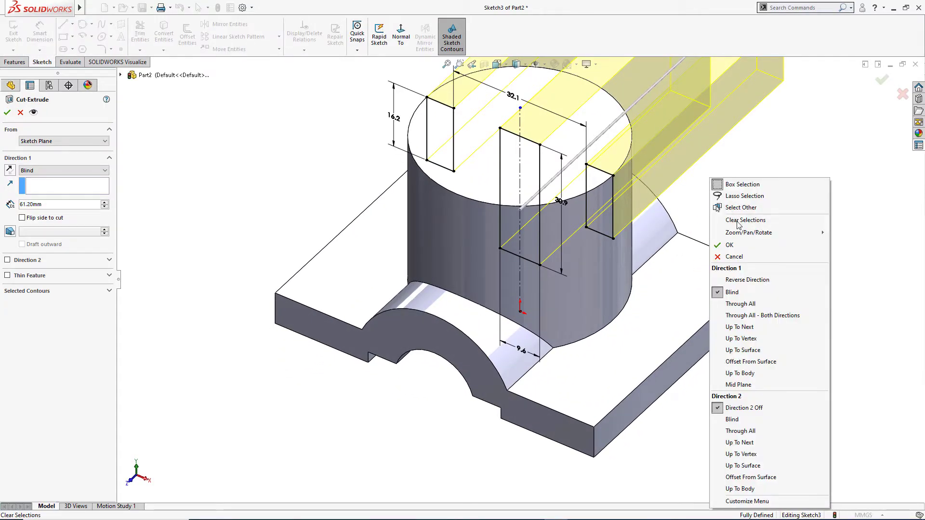
pyautogui.click(745, 316)
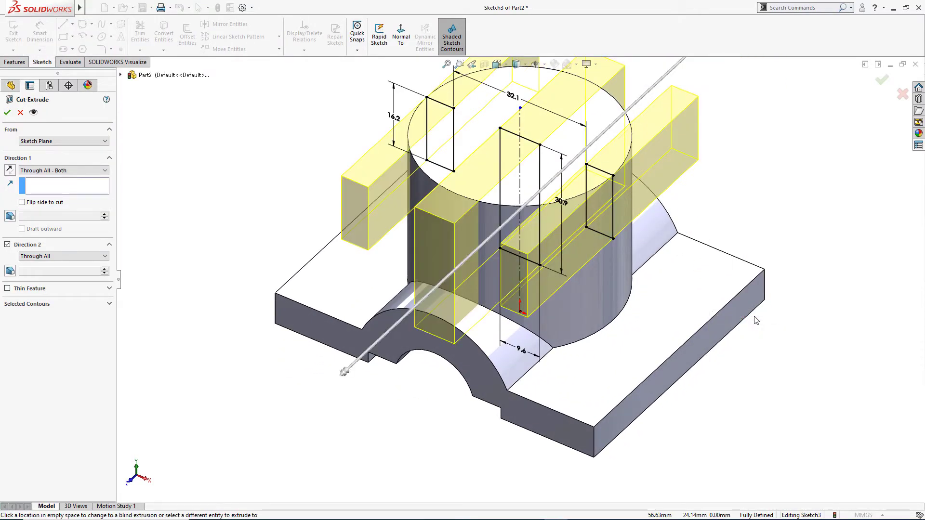
pyautogui.click(6, 112)
# Start a sketch on the cylindrical boss's top face and draw a 19.2 mm diameter circle centred on the origin
pyautogui.moveTo(190, 213)
pyautogui.mouseDown(button='middle')
pyautogui.moveTo(231, 247)
pyautogui.moveTo(380, 196)
pyautogui.mouseUp(button='middle')
pyautogui.click(484, 130)
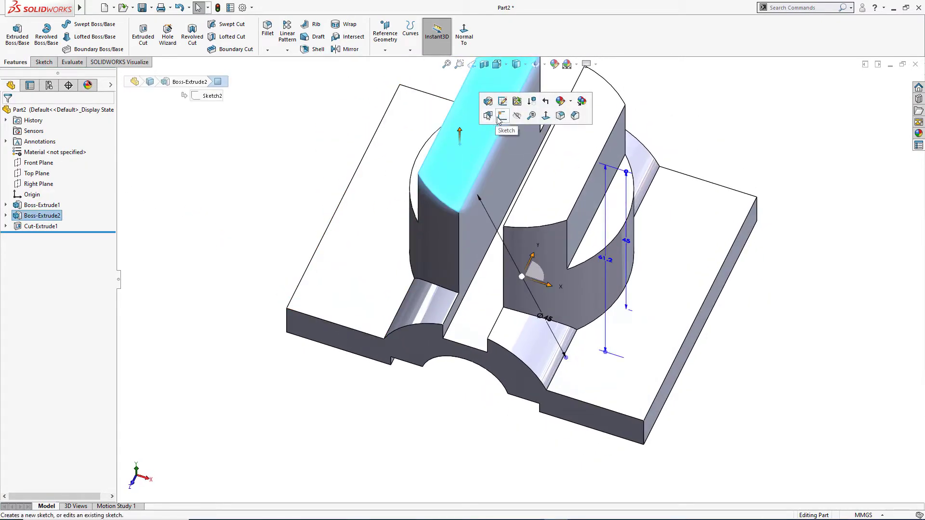
pyautogui.click(501, 115)
pyautogui.moveTo(206, 190); pyautogui.dragTo(264, 188, button='right')
pyautogui.click(519, 280)
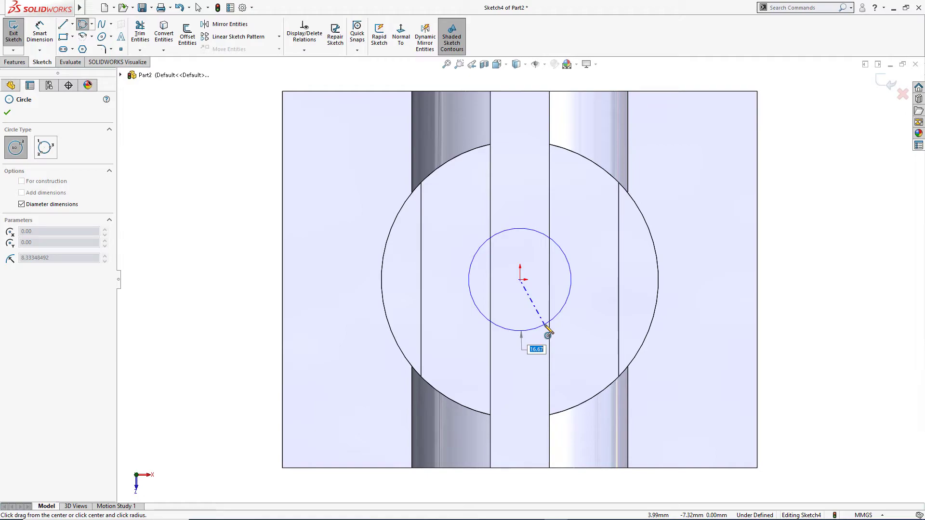
pyautogui.write('19.2')
pyautogui.press('Return')
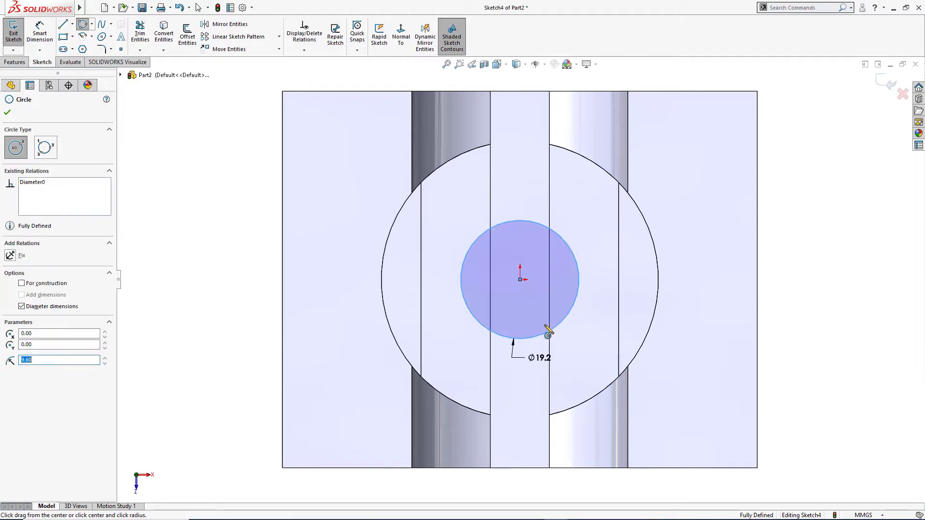
# Cut-extrude the circle Through All to make the boss's central hole
pyautogui.press('s')
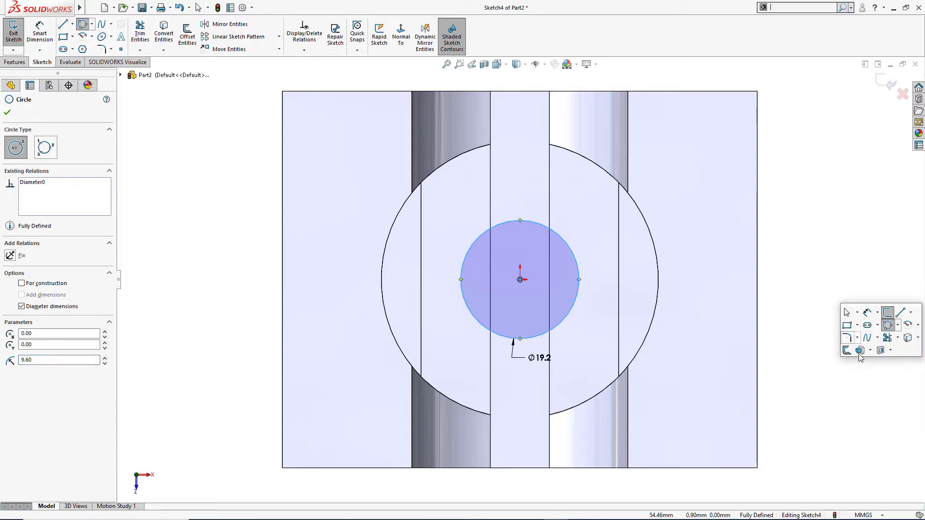
pyautogui.click(882, 353)
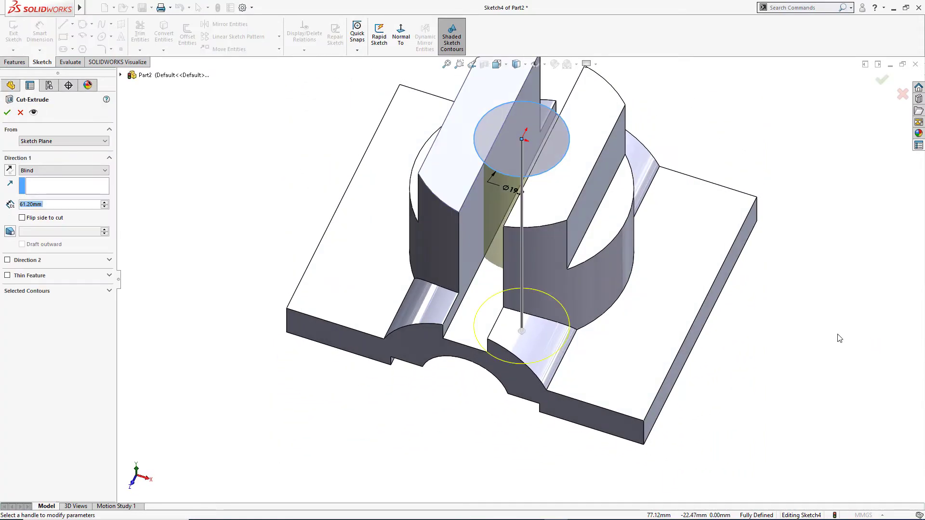
pyautogui.rightClick(838, 338)
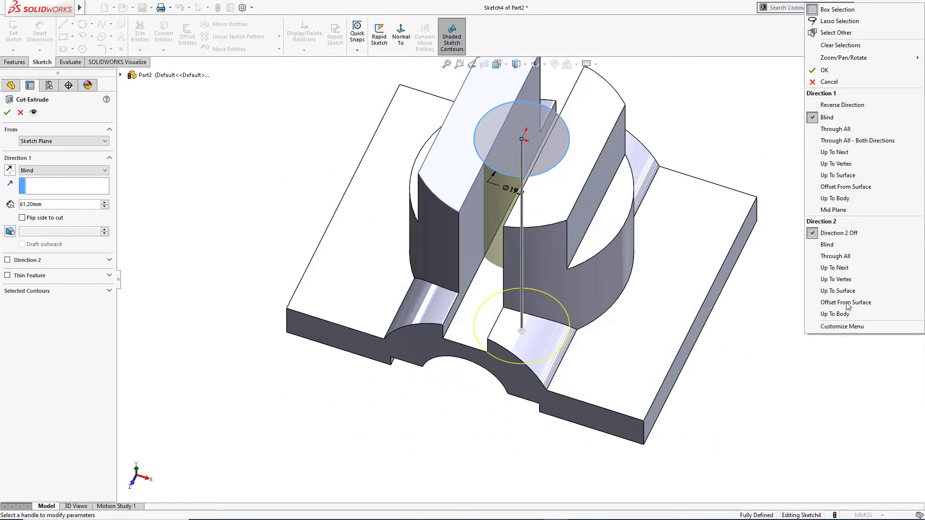
pyautogui.click(835, 130)
pyautogui.press('Return')
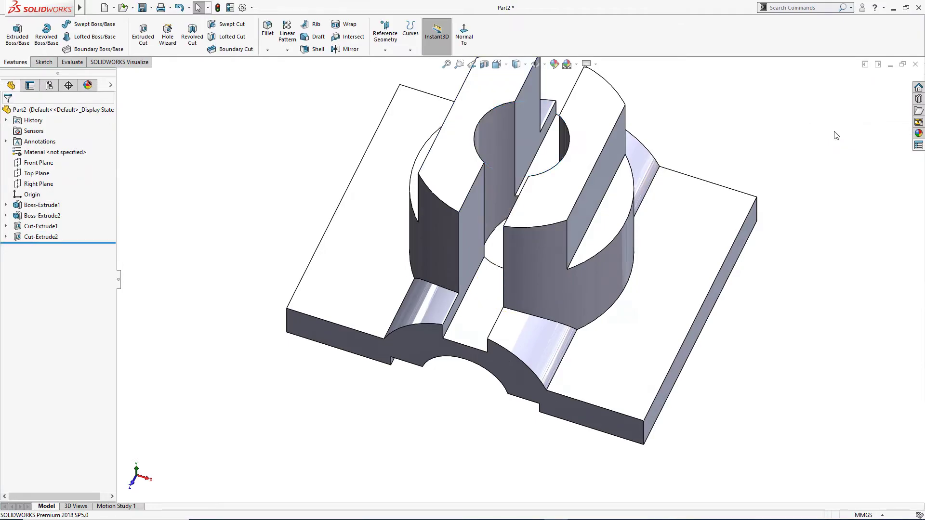
# Fillet the base plate's four vertical corner edges with a radius of 19.2/2 mm
pyautogui.moveTo(786, 183); pyautogui.dragTo(813, 184, button='middle')
pyautogui.hotkey('ctrl', '7')
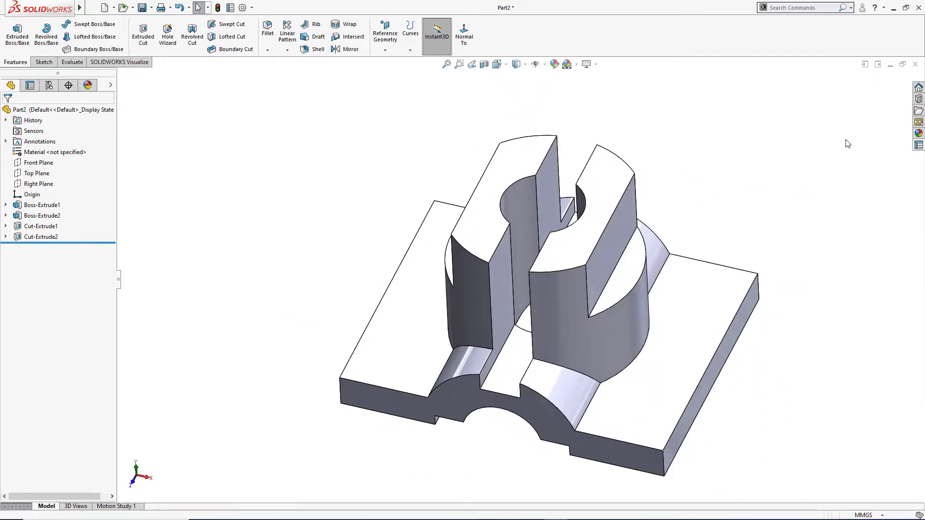
pyautogui.press('s')
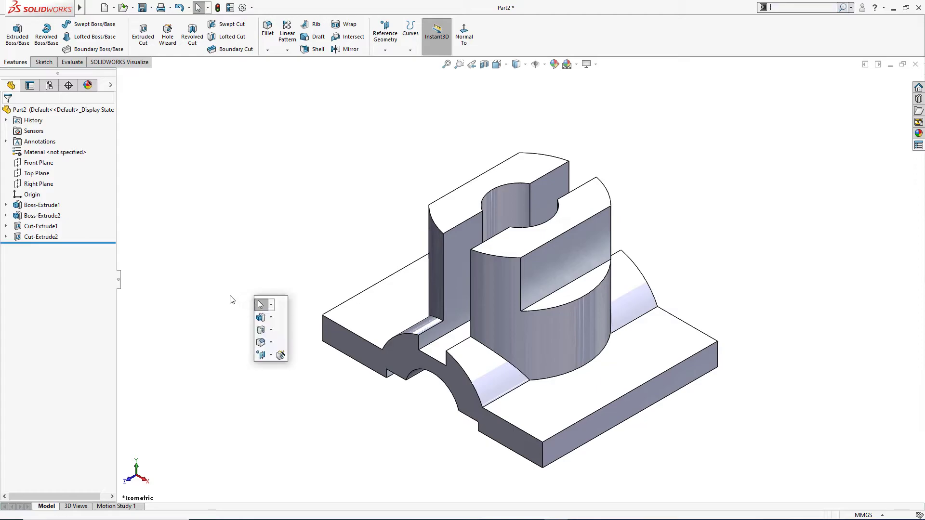
pyautogui.click(259, 343)
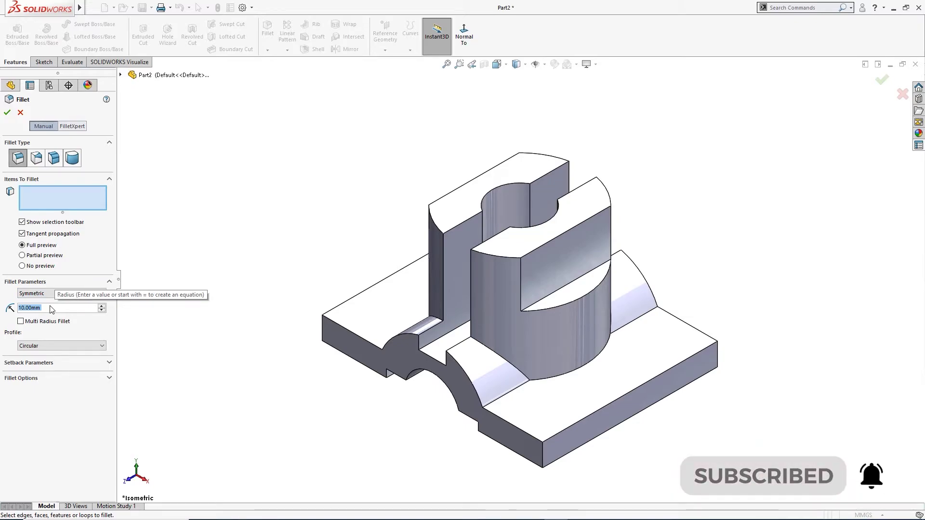
pyautogui.write('19')
pyautogui.write('2/')
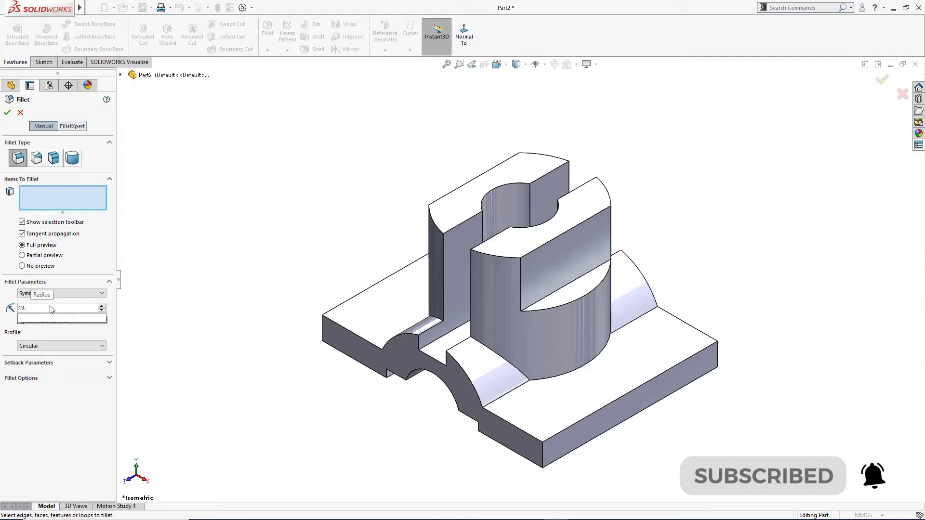
pyautogui.write('2')
pyautogui.press('Return')
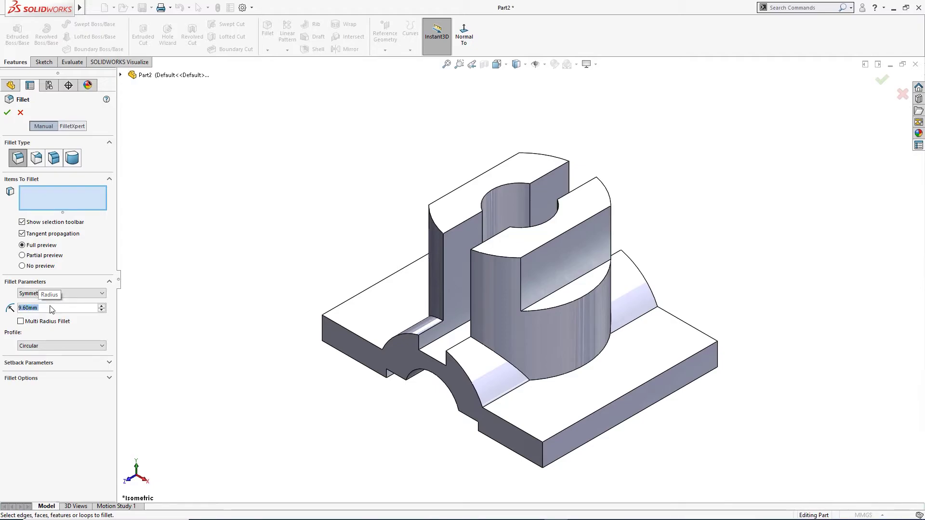
pyautogui.click(323, 333)
pyautogui.click(543, 455)
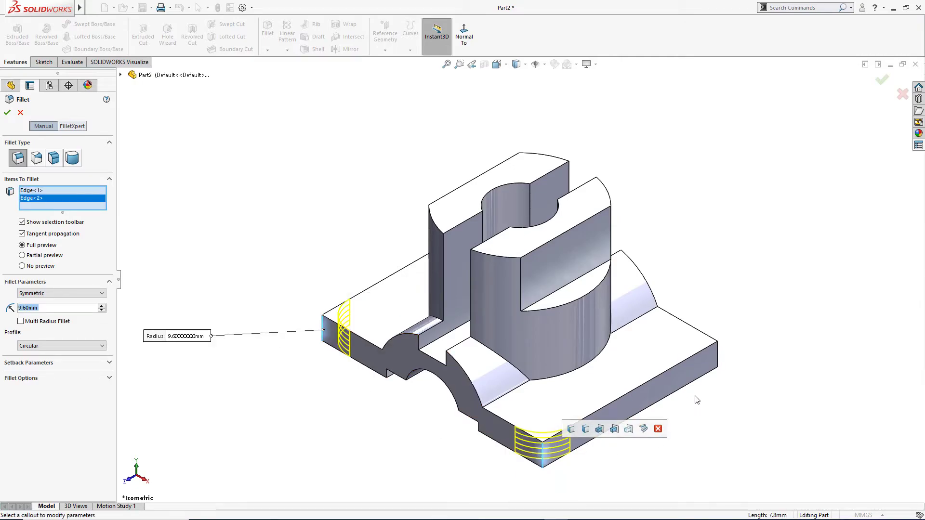
pyautogui.click(715, 353)
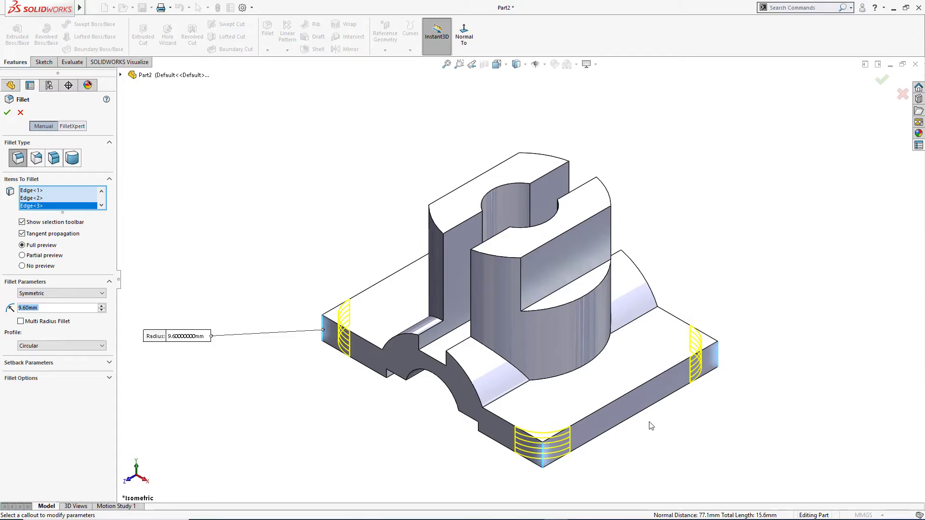
pyautogui.moveTo(650, 426); pyautogui.dragTo(790, 427, button='middle')
pyautogui.click(363, 415)
pyautogui.moveTo(362, 415); pyautogui.dragTo(198, 406, button='middle')
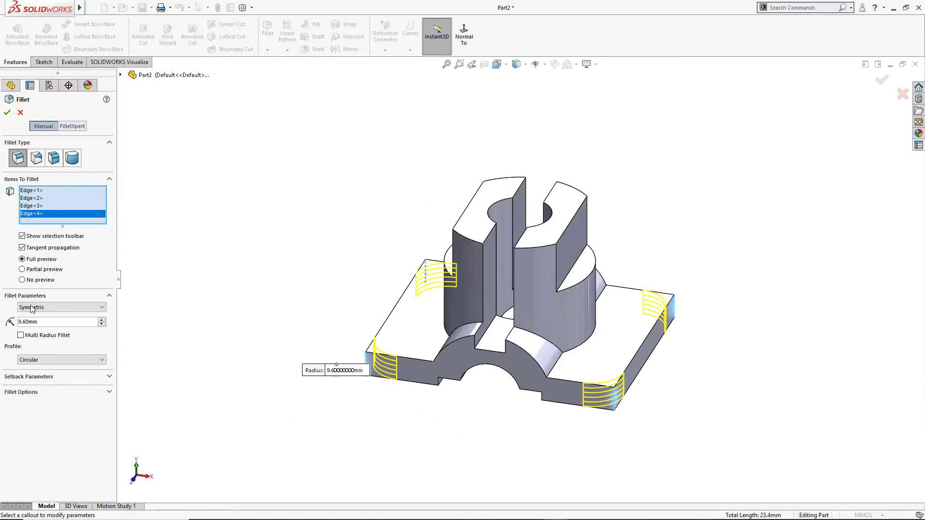
pyautogui.click(6, 113)
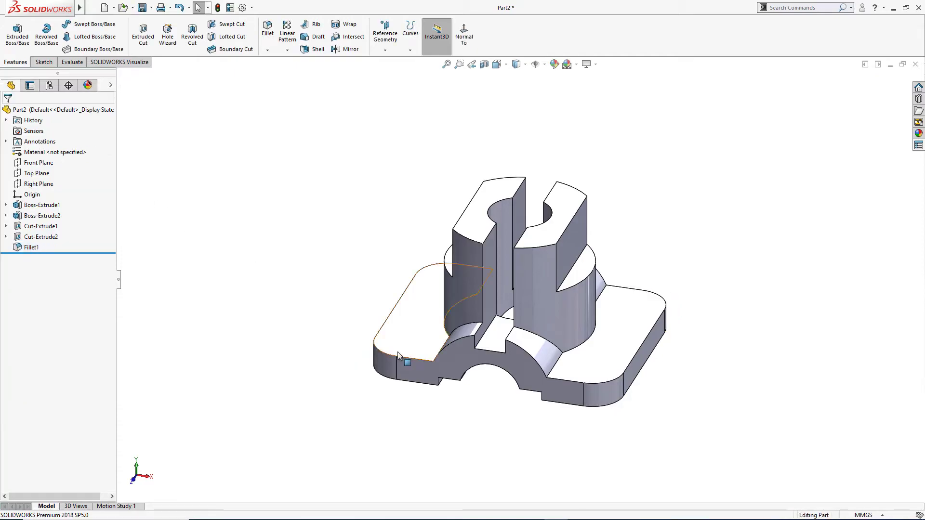
# Start a sketch on the base plate's top face and draw a horizontal centerline about 50 mm long and a vertical one about 32 mm long from the origin
pyautogui.click(412, 348)
pyautogui.click(450, 311)
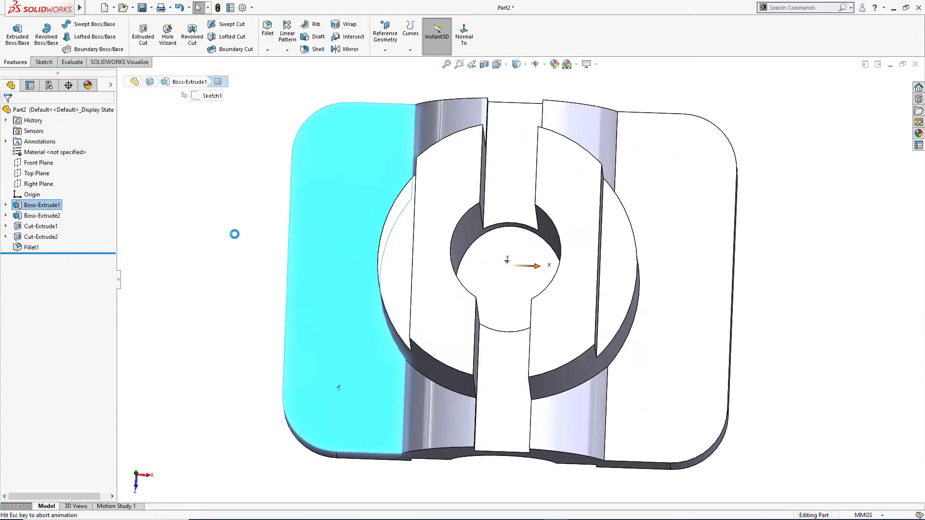
pyautogui.moveTo(184, 194); pyautogui.dragTo(213, 166, button='right')
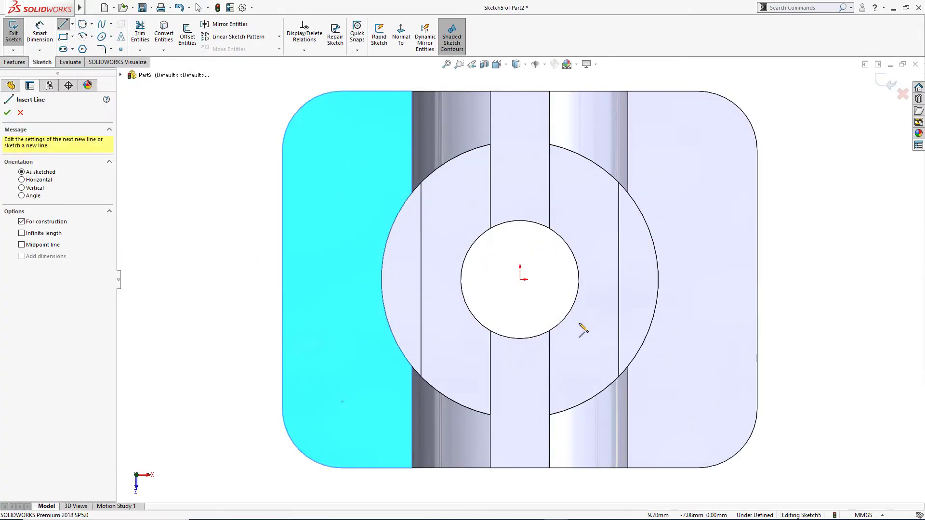
pyautogui.click(521, 280)
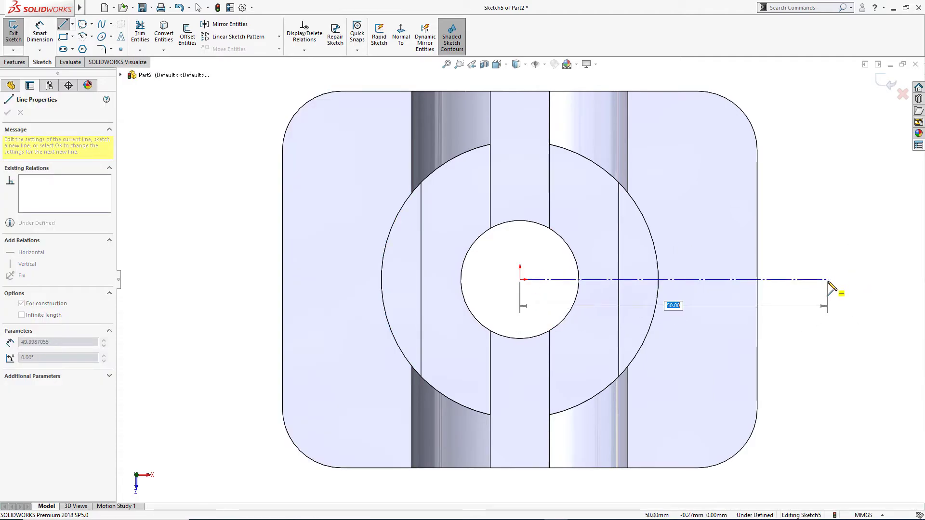
pyautogui.click(827, 280)
pyautogui.click(520, 279)
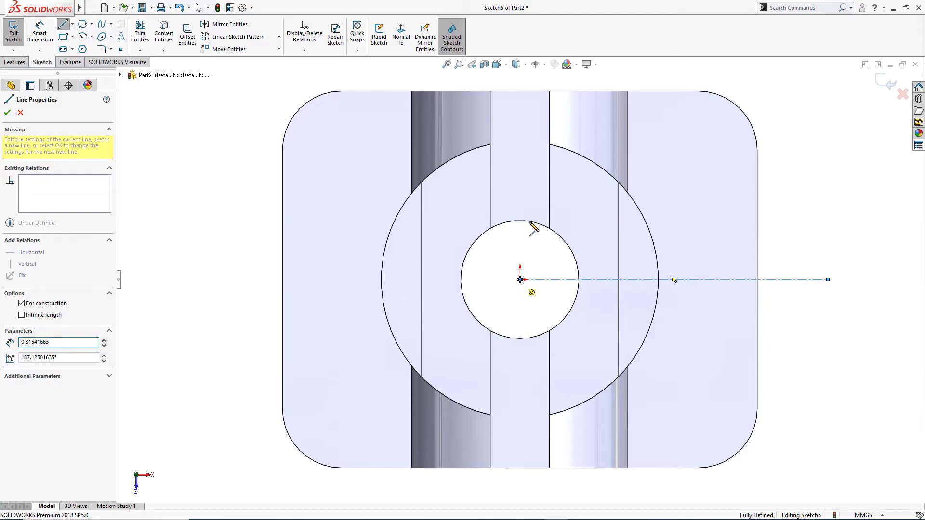
pyautogui.click(520, 80)
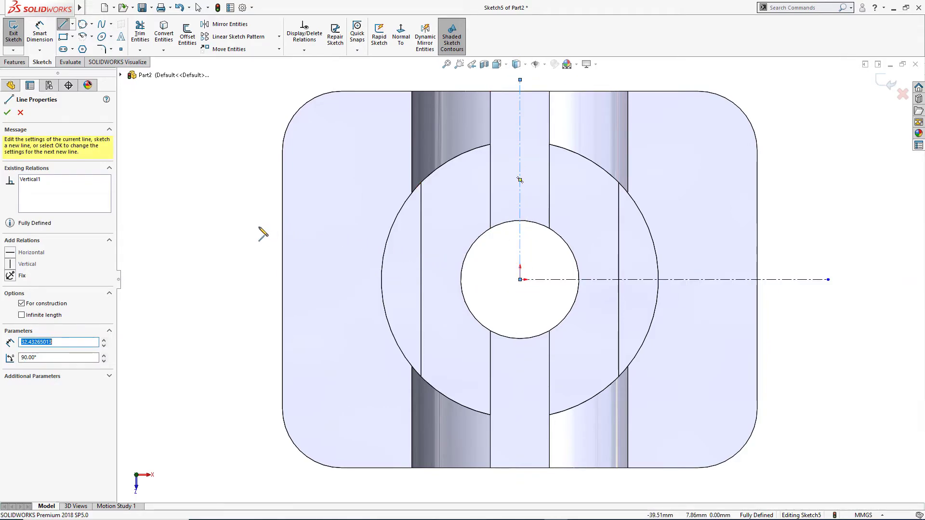
# Draw a 9.6 mm diameter circle concentric with the base plate's upper-left rounded corner
pyautogui.moveTo(188, 202); pyautogui.dragTo(221, 199, button='right')
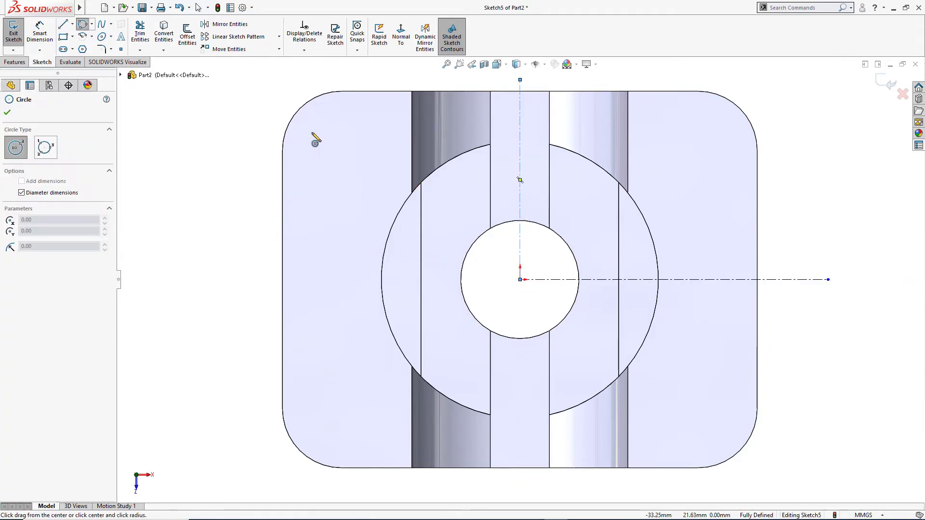
pyautogui.click(342, 151)
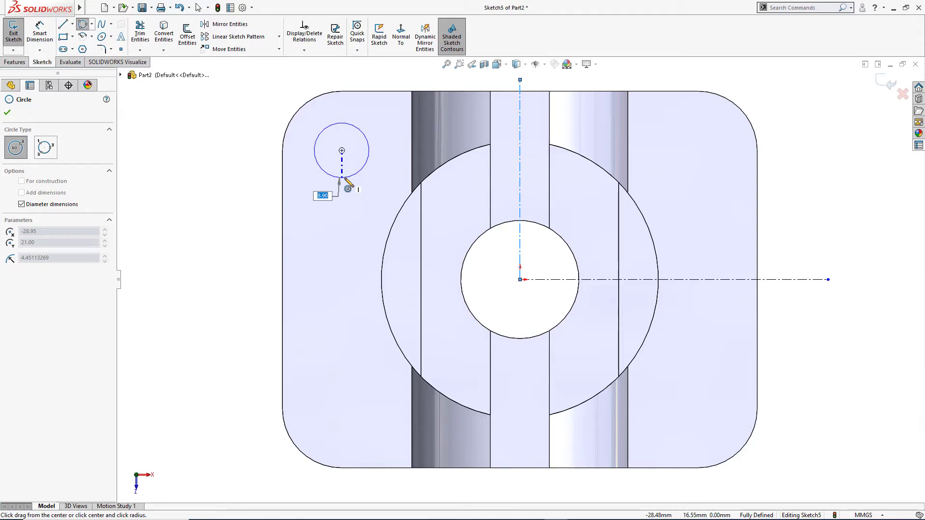
pyautogui.write('9.6')
pyautogui.press('Return')
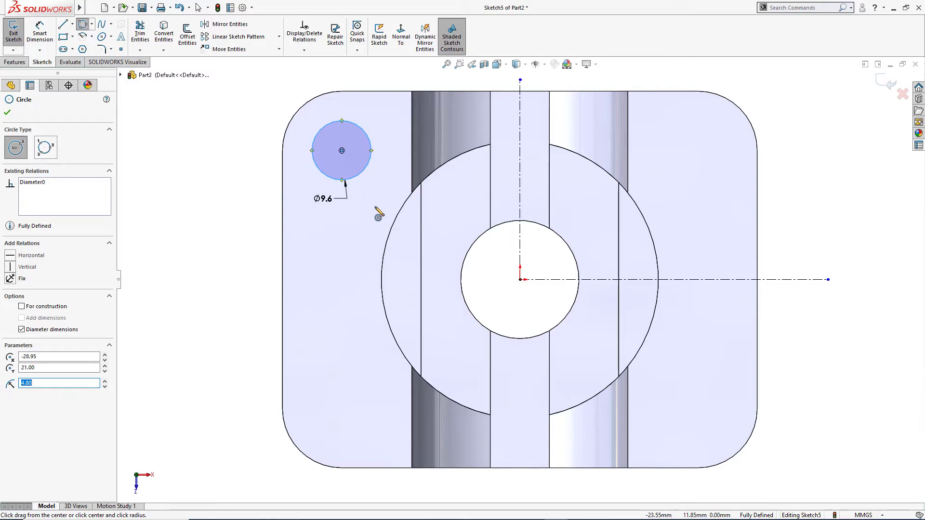
pyautogui.rightClick(454, 236)
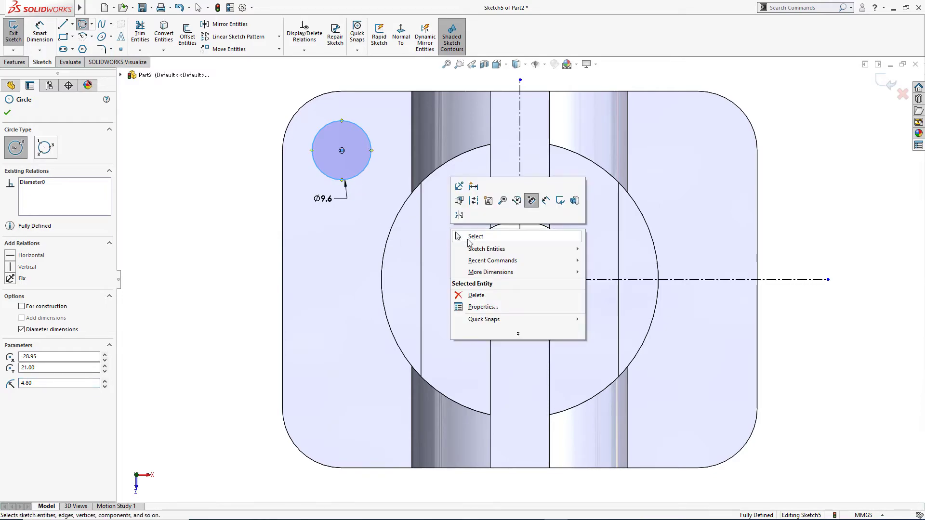
pyautogui.click(456, 237)
# Mirror the 9.6 mm circle about the vertical centerline, and mirror both circles about the horizontal centerline
pyautogui.click(520, 184)
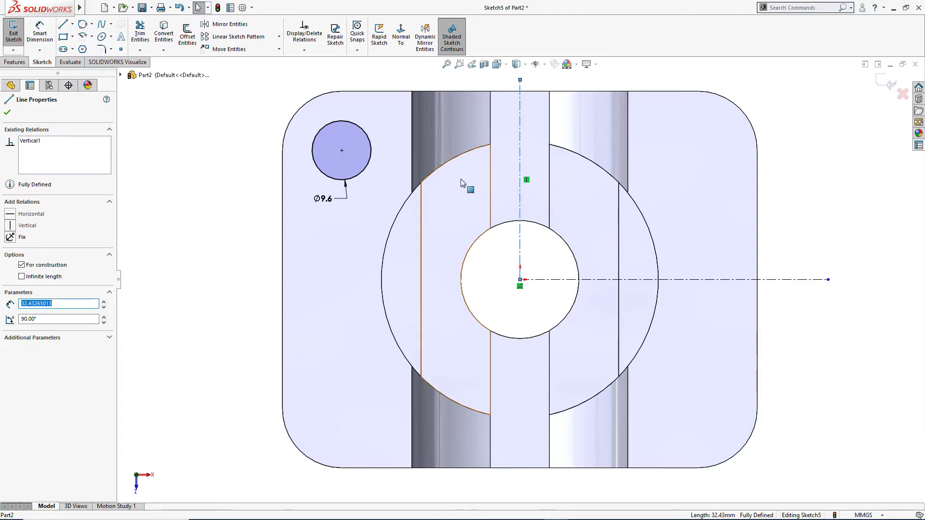
pyautogui.keyDown('ctrl'); pyautogui.click(368, 164); pyautogui.keyUp('ctrl')
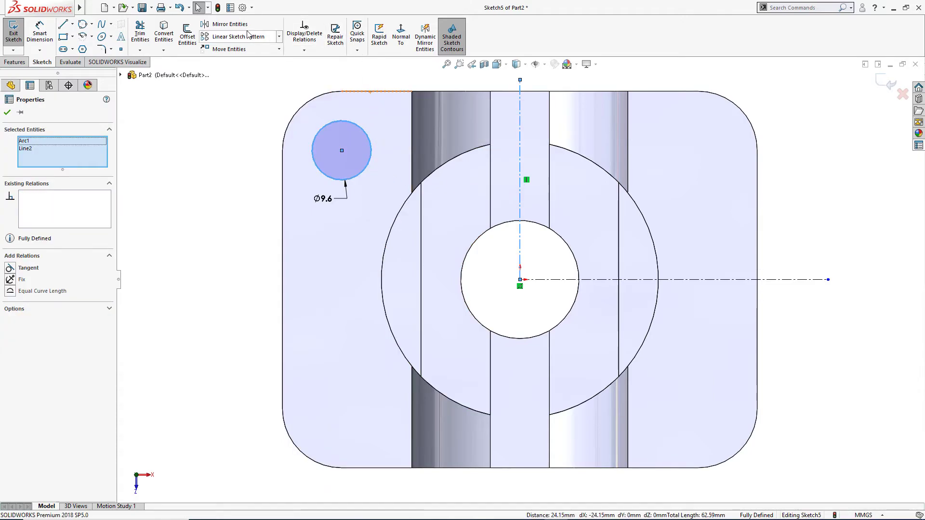
pyautogui.click(227, 24)
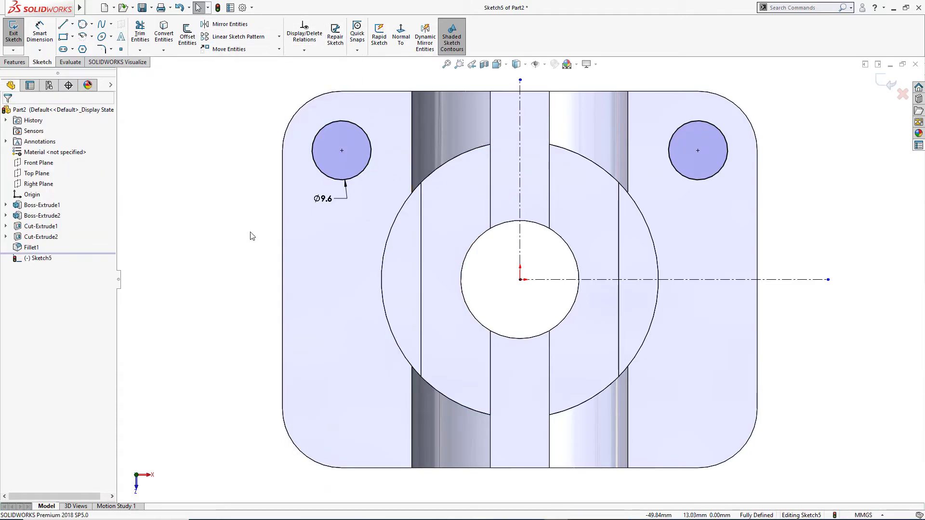
pyautogui.click(363, 169)
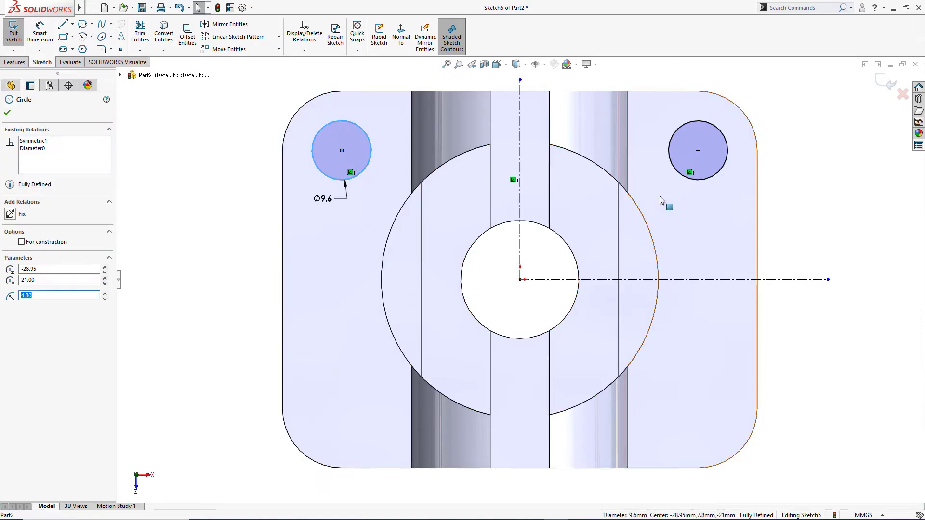
pyautogui.keyDown('ctrl'); pyautogui.click(677, 173); pyautogui.keyUp('ctrl')
pyautogui.keyDown('ctrl'); pyautogui.click(678, 279); pyautogui.keyUp('ctrl')
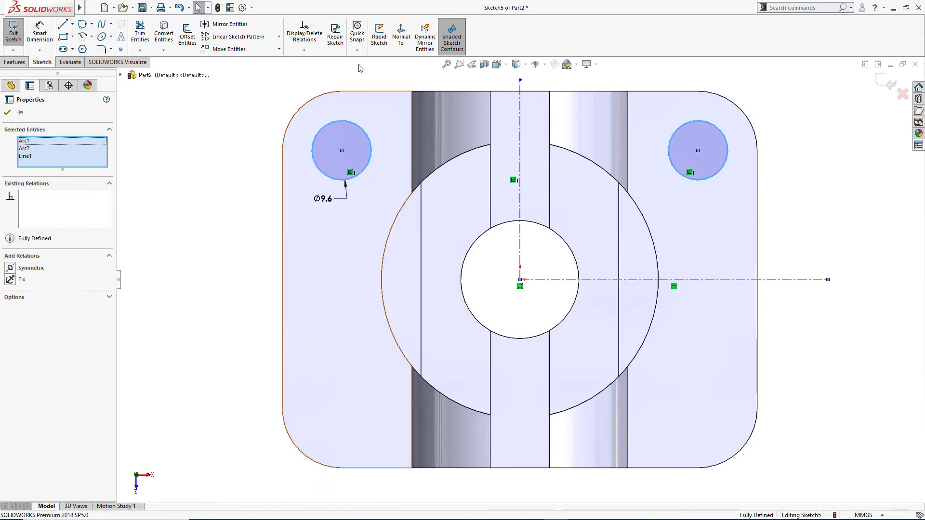
pyautogui.click(261, 28)
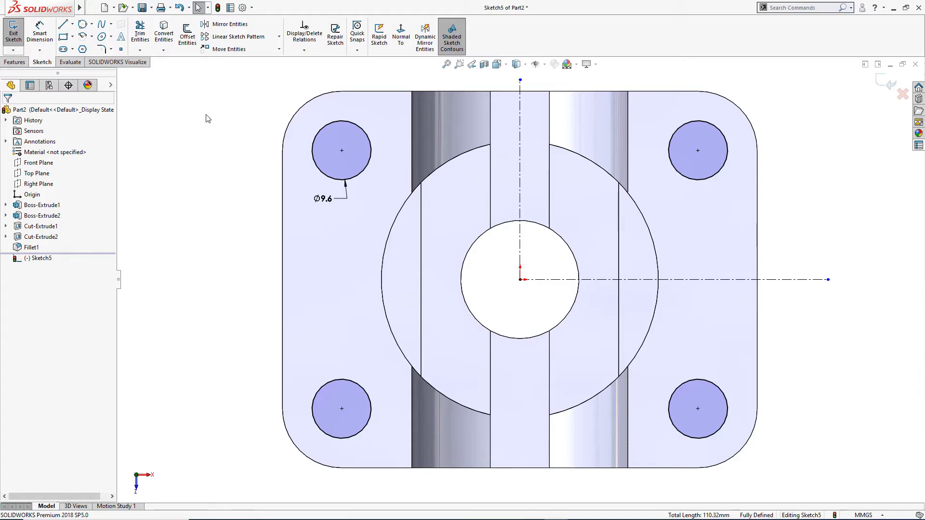
# Cut-extrude the four corner circles Through All to make the base plate's mounting holes
pyautogui.press('s')
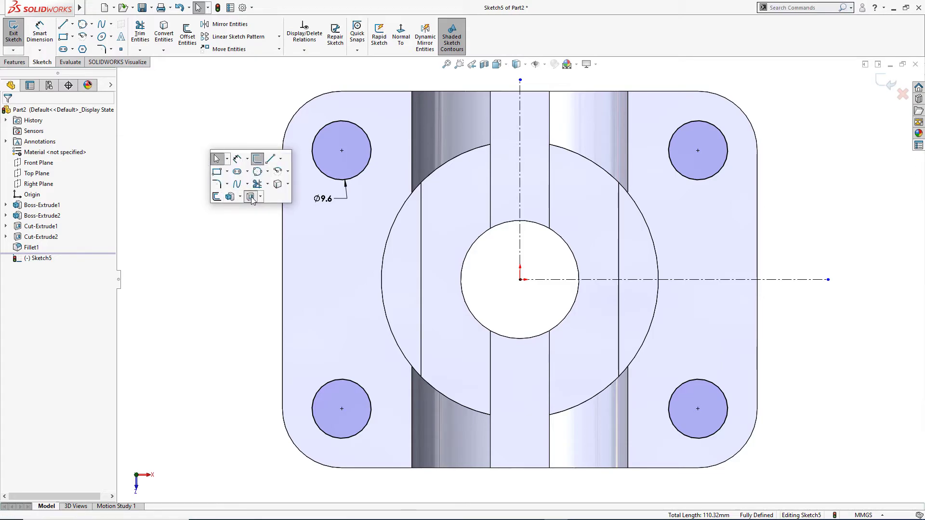
pyautogui.click(251, 196)
pyautogui.click(96, 170)
pyautogui.click(96, 179)
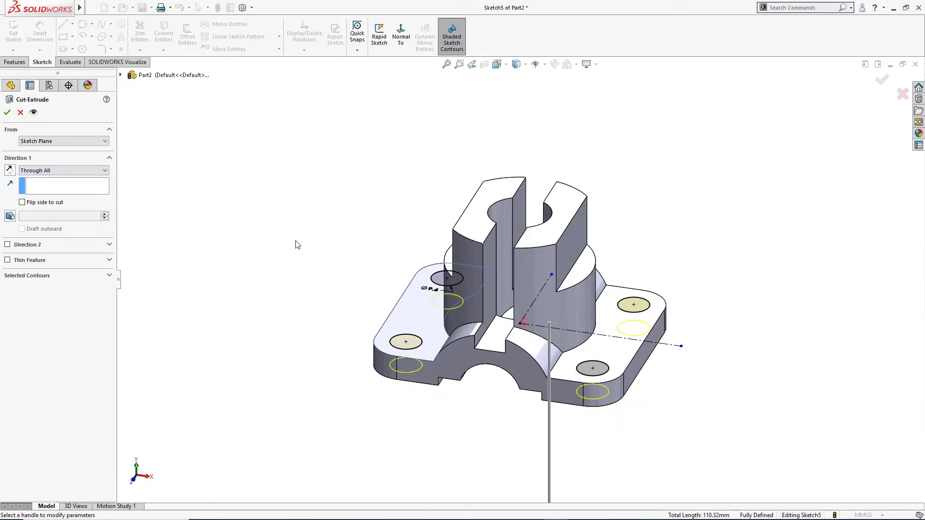
pyautogui.click(7, 113)
# Start a sketch on the boss's flat side face and draw a 16.2 mm vertical centerline between its top and bottom edge midpoints
pyautogui.click(256, 217)
pyautogui.moveTo(262, 223)
pyautogui.mouseDown(button='middle')
pyautogui.moveTo(322, 233)
pyautogui.moveTo(345, 225)
pyautogui.moveTo(298, 234)
pyautogui.moveTo(377, 256)
pyautogui.mouseUp(button='middle')
pyautogui.click(494, 260)
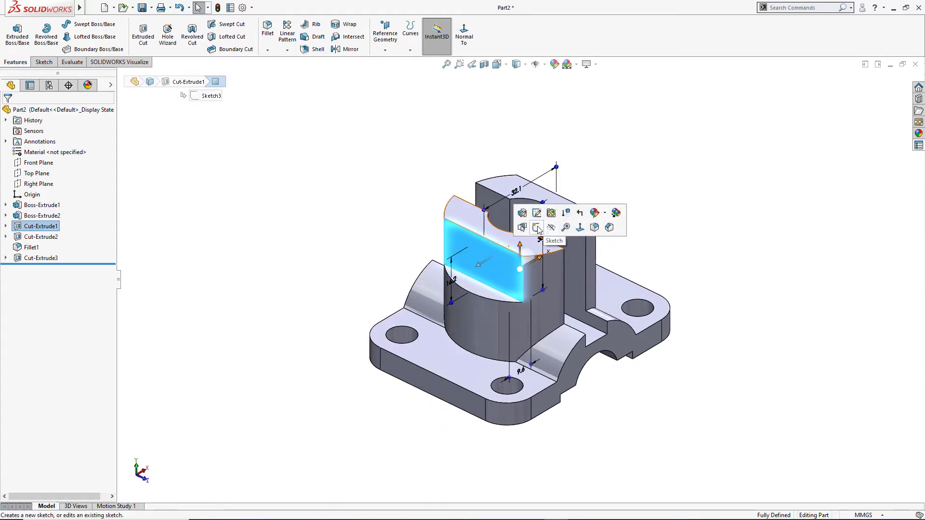
pyautogui.click(535, 218)
pyautogui.moveTo(223, 210); pyautogui.dragTo(223, 183, button='right')
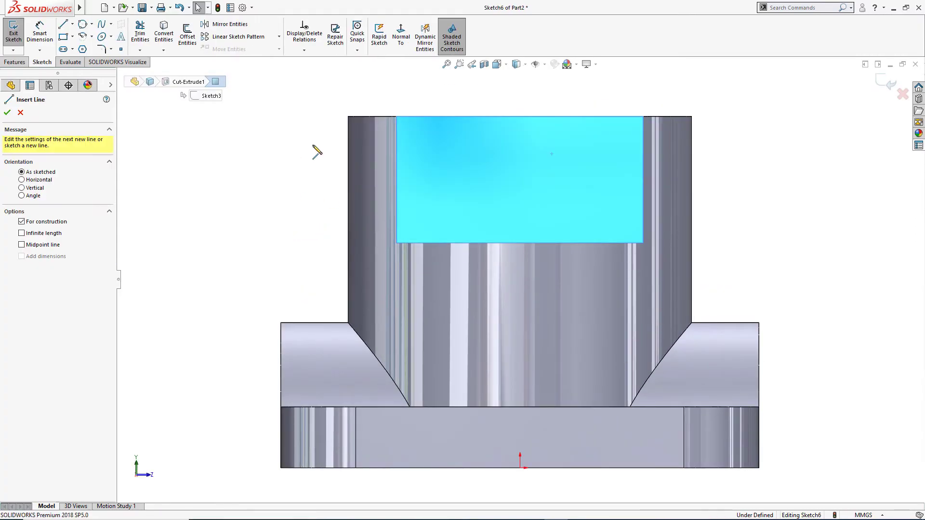
pyautogui.moveTo(519, 116); pyautogui.dragTo(520, 243)
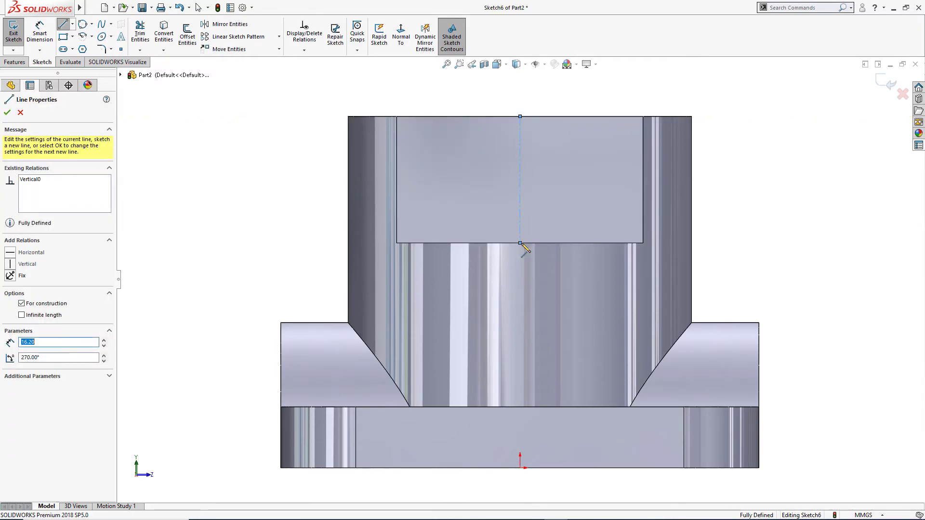
pyautogui.press('Escape')
# Draw a 6.3 mm diameter circle centred on the vertical centerline's midpoint
pyautogui.moveTo(742, 229); pyautogui.dragTo(771, 227, button='right')
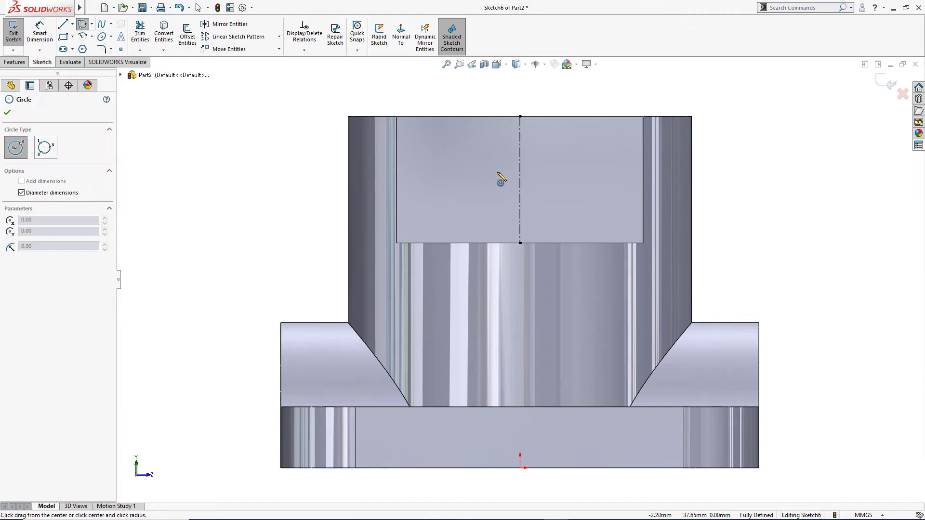
pyautogui.click(520, 181)
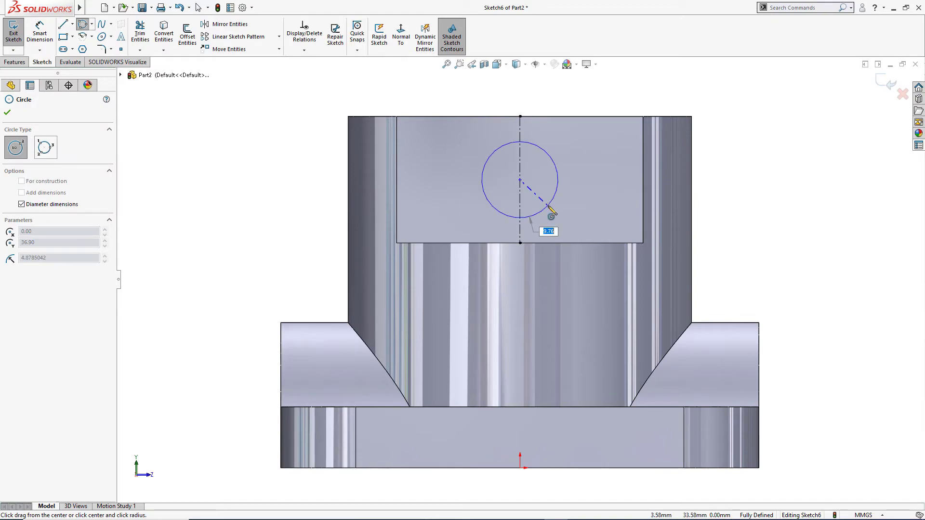
pyautogui.write('6.3')
pyautogui.press('Return')
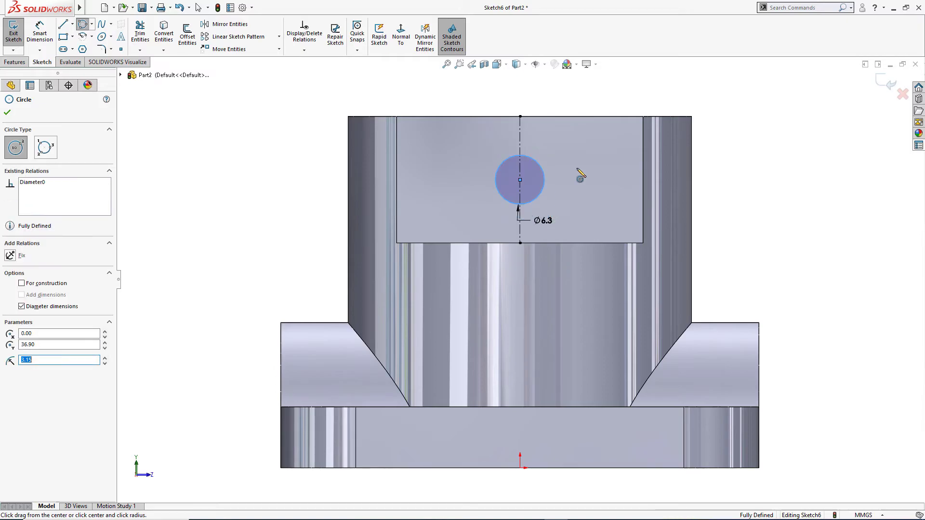
# Cut-extrude the 6.3 mm circle Through All to make the cross hole through both boss walls
pyautogui.moveTo(785, 156); pyautogui.dragTo(786, 202, button='right')
pyautogui.click(831, 245)
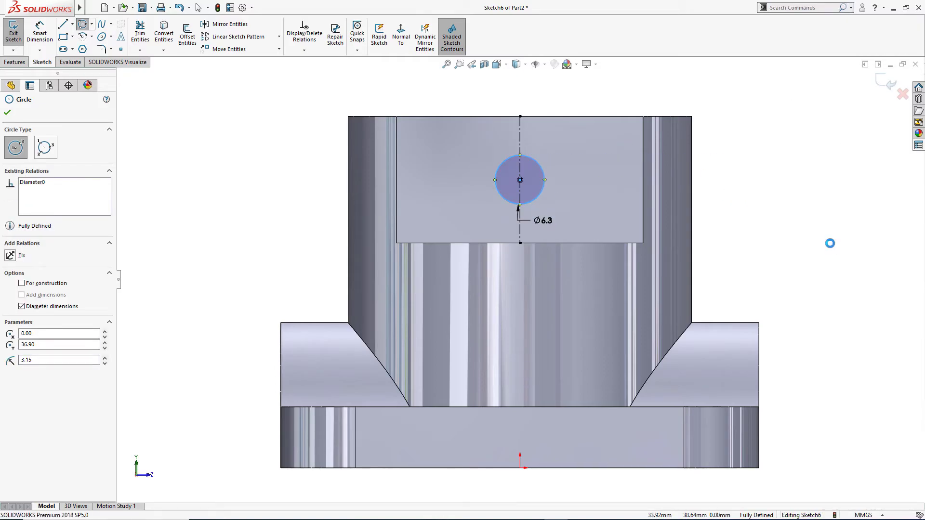
pyautogui.rightClick(786, 284)
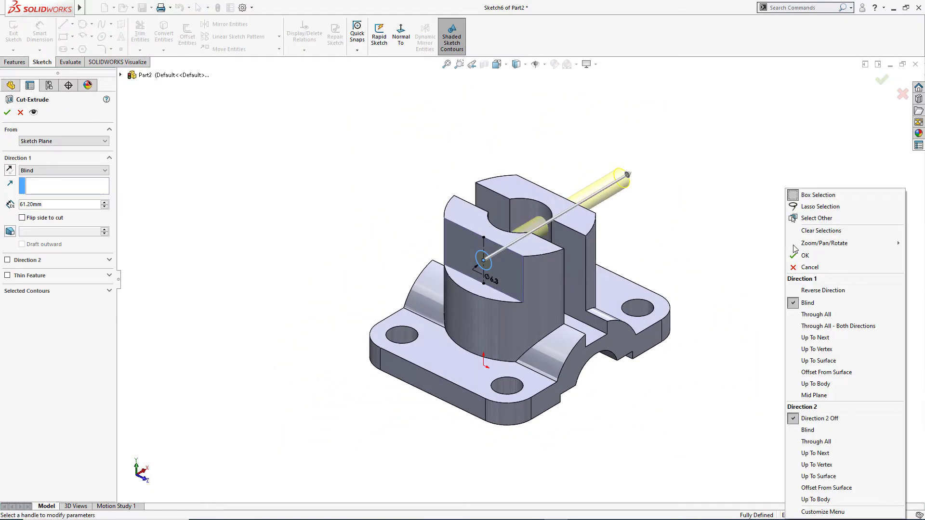
pyautogui.click(814, 316)
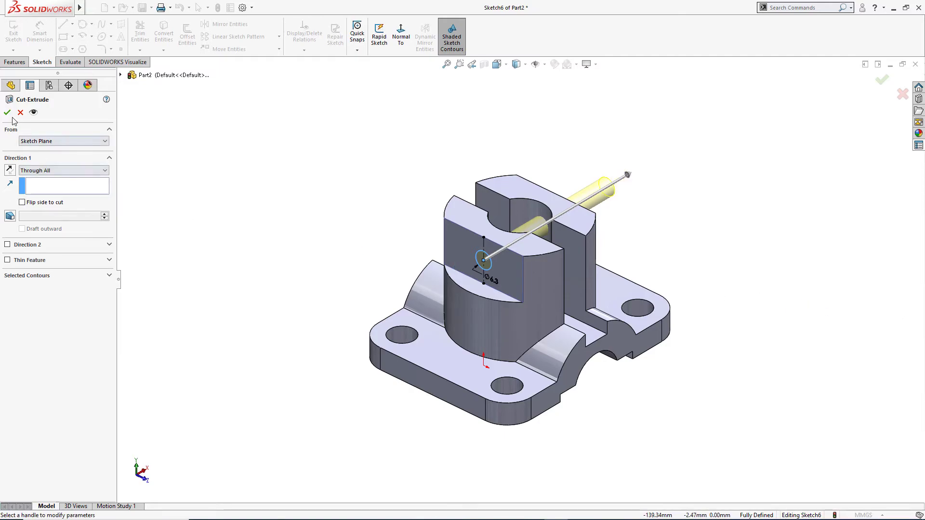
pyautogui.press('Return')
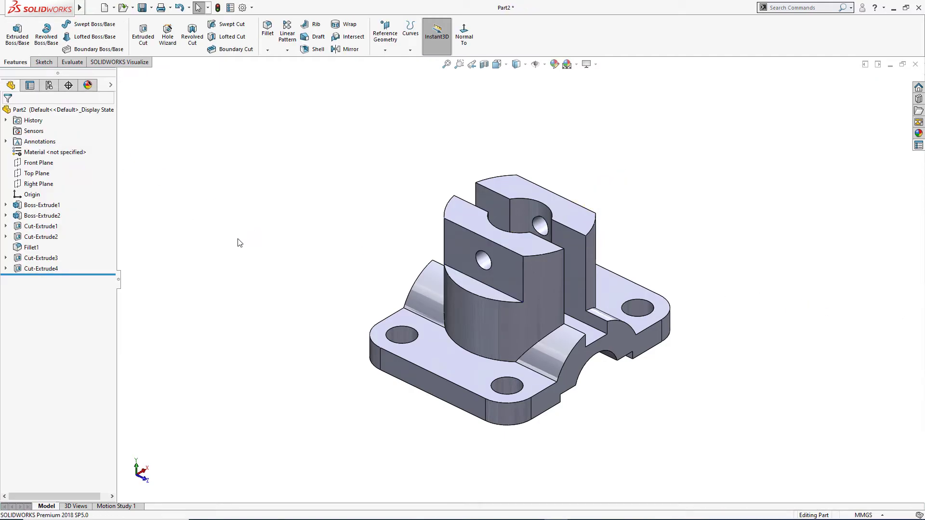
# Start a sketch on the Front Plane and draw a short horizontal line to the boss's left edge and a sloping line about 21 mm long to the plate's upper-left corner
pyautogui.click(42, 163)
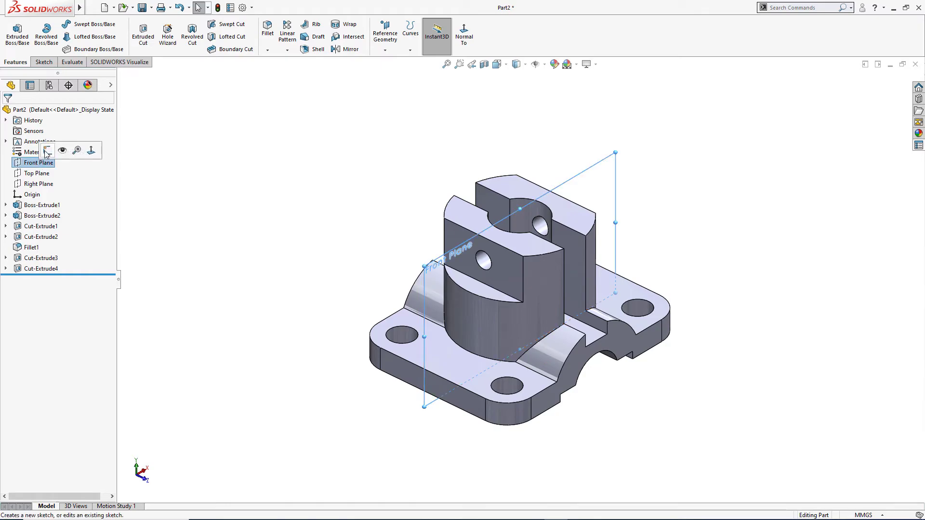
pyautogui.click(47, 151)
pyautogui.moveTo(298, 176); pyautogui.dragTo(277, 198, button='right')
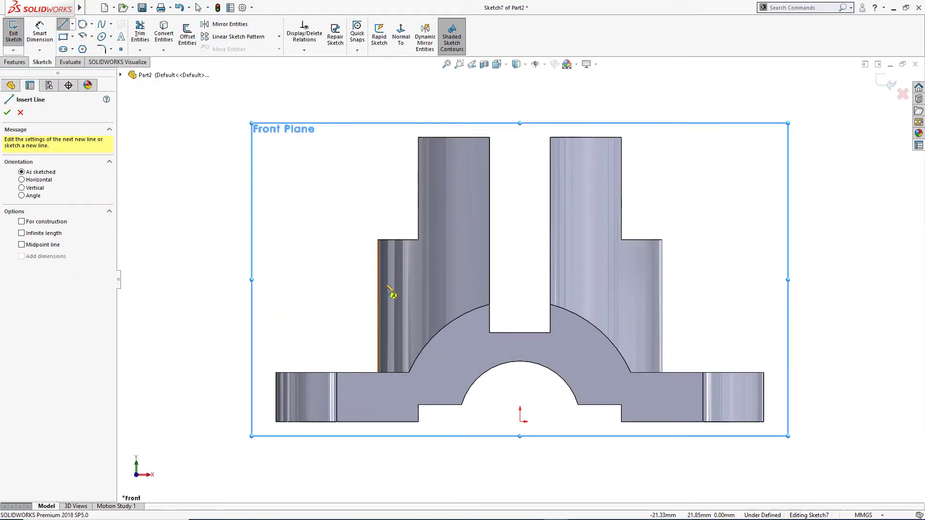
pyautogui.click(387, 289)
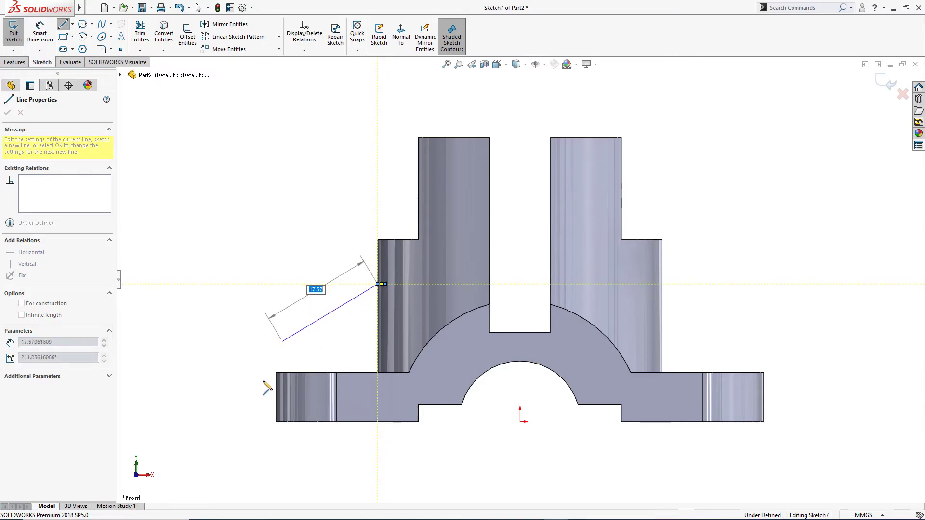
pyautogui.click(276, 373)
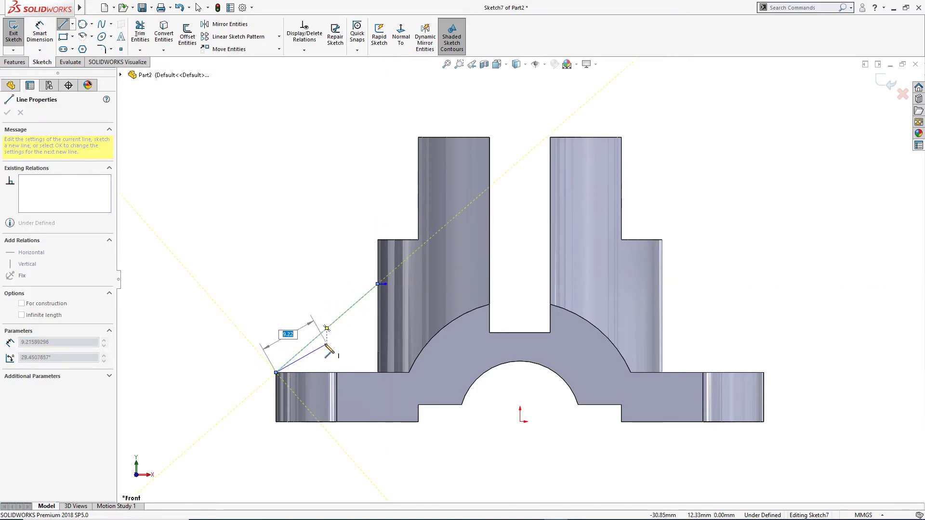
pyautogui.press('Escape')
# Add a coincident relation between the two lines' shared endpoint and the boss's left silhouette edge
pyautogui.scroll(-5, 396, 279)
pyautogui.scroll(-3, 396, 279)
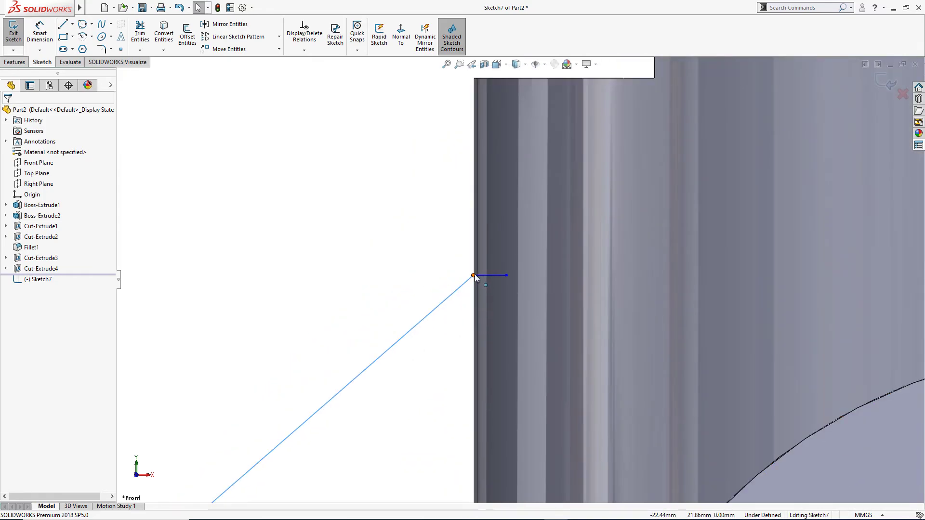
pyautogui.click(474, 275)
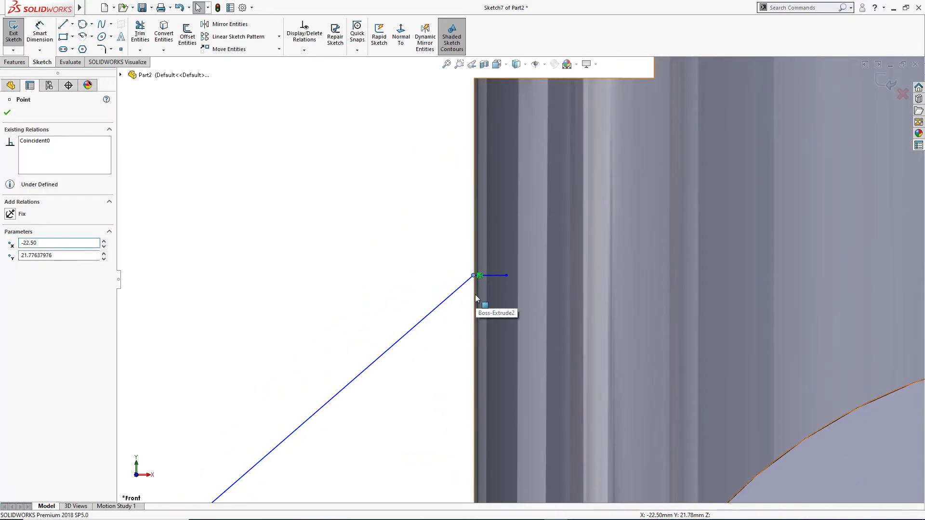
pyautogui.keyDown('ctrl'); pyautogui.click(477, 294); pyautogui.keyUp('ctrl')
pyautogui.click(471, 304)
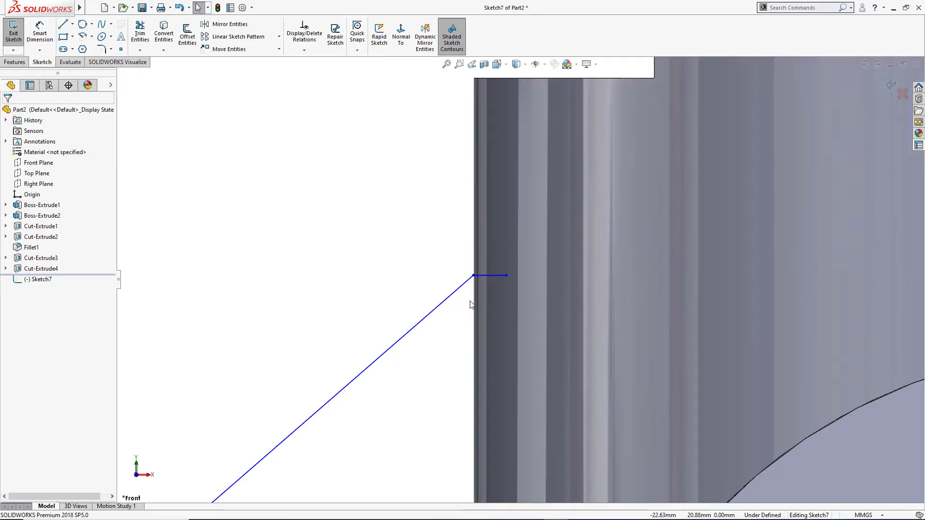
pyautogui.keyDown('ctrl'); pyautogui.click(473, 277); pyautogui.keyUp('ctrl')
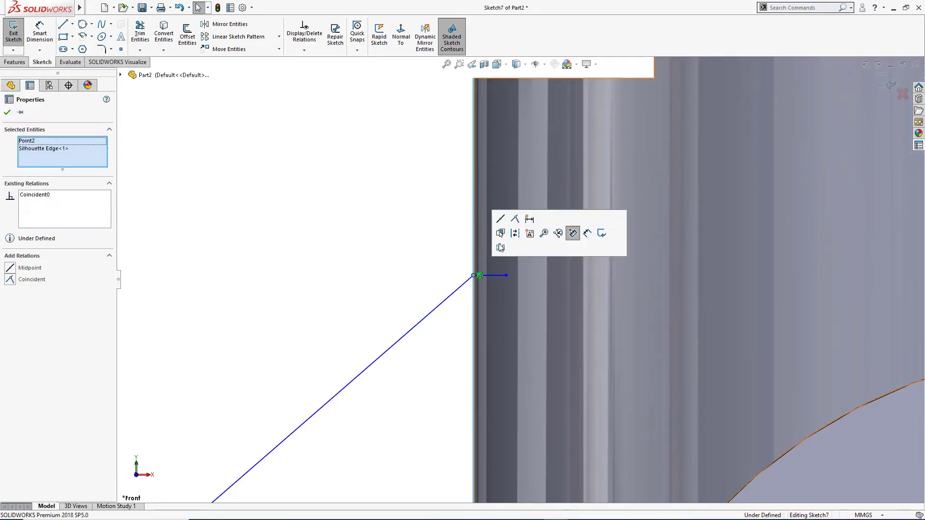
pyautogui.click(515, 220)
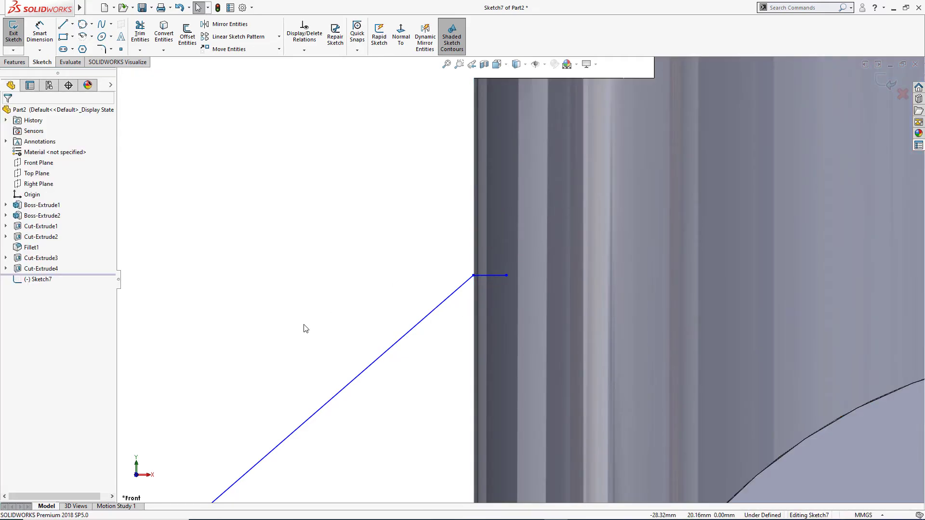
# Dimension the sloping line's vertical height as 14 mm
pyautogui.scroll(3, 326, 323)
pyautogui.moveTo(326, 324); pyautogui.dragTo(328, 256, button='right')
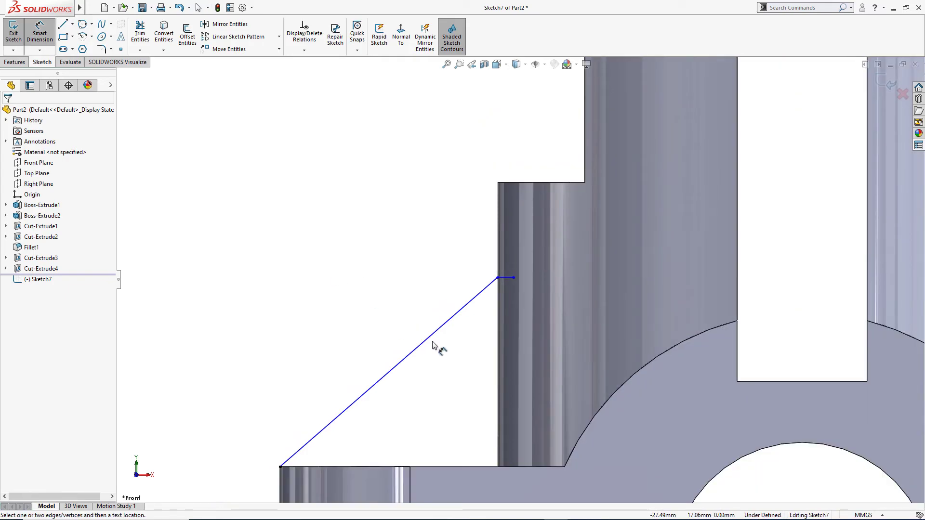
pyautogui.click(491, 284)
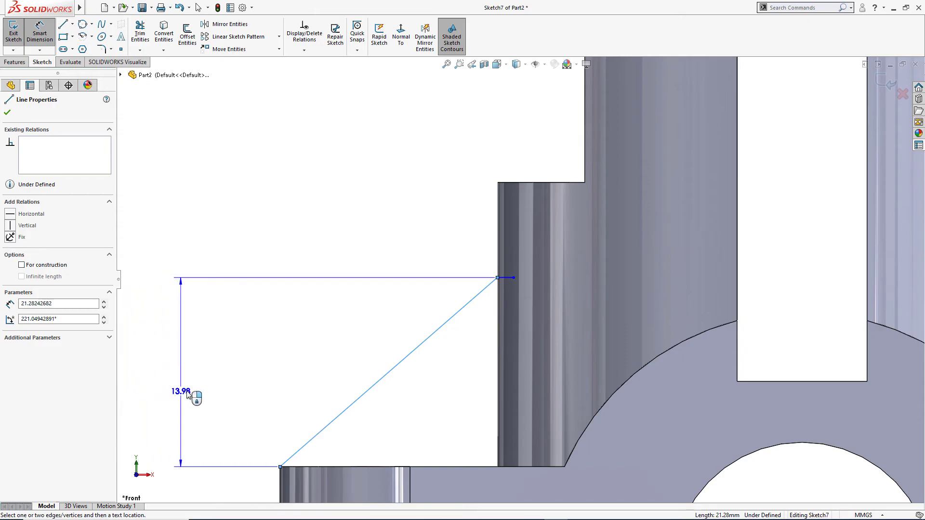
pyautogui.click(187, 394)
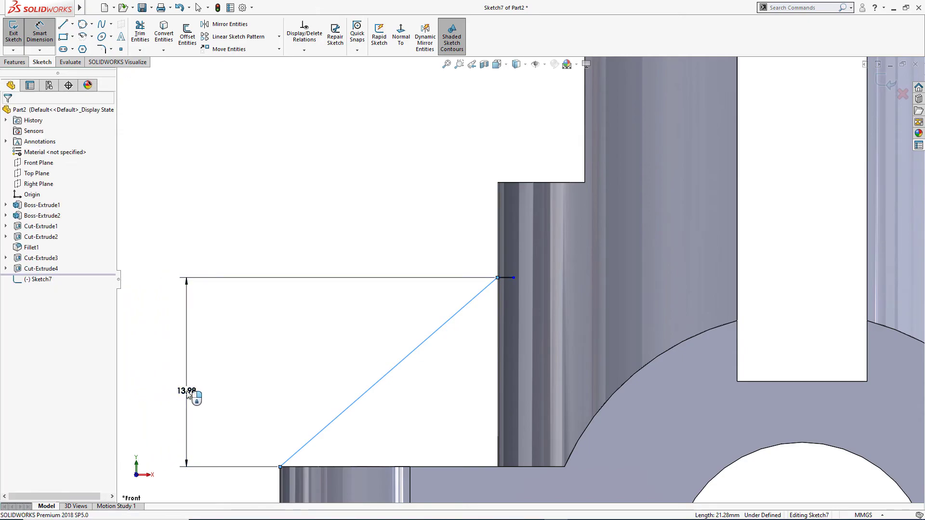
pyautogui.write('14')
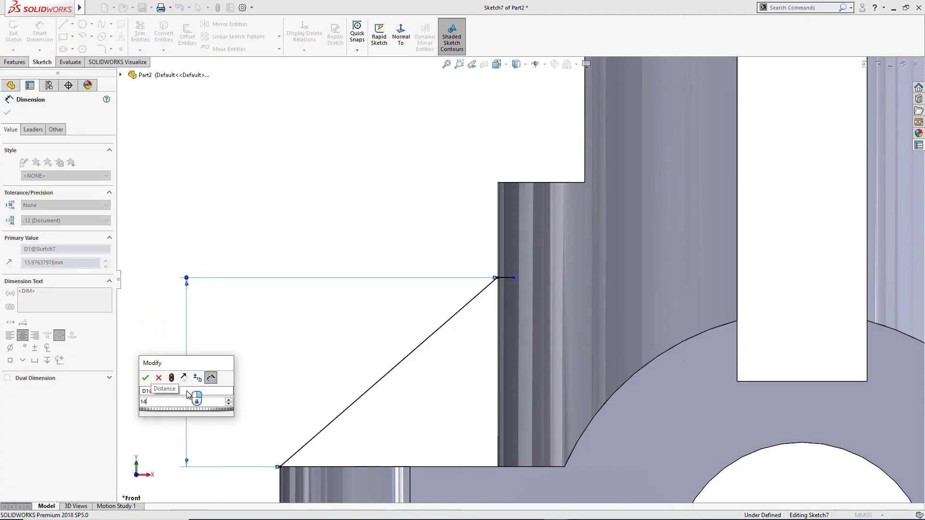
pyautogui.press('Return')
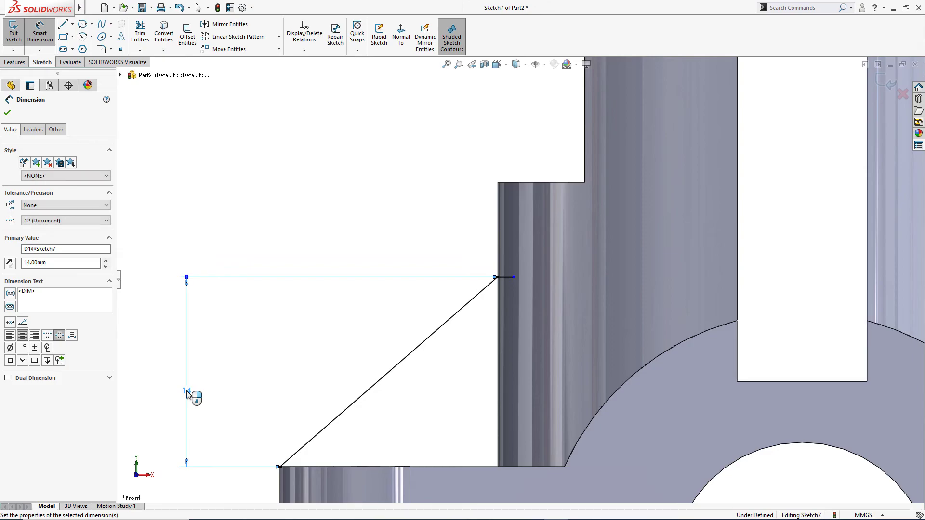
# Dimension the short horizontal line inside the boss with a length of 2 mm
pyautogui.click(510, 279)
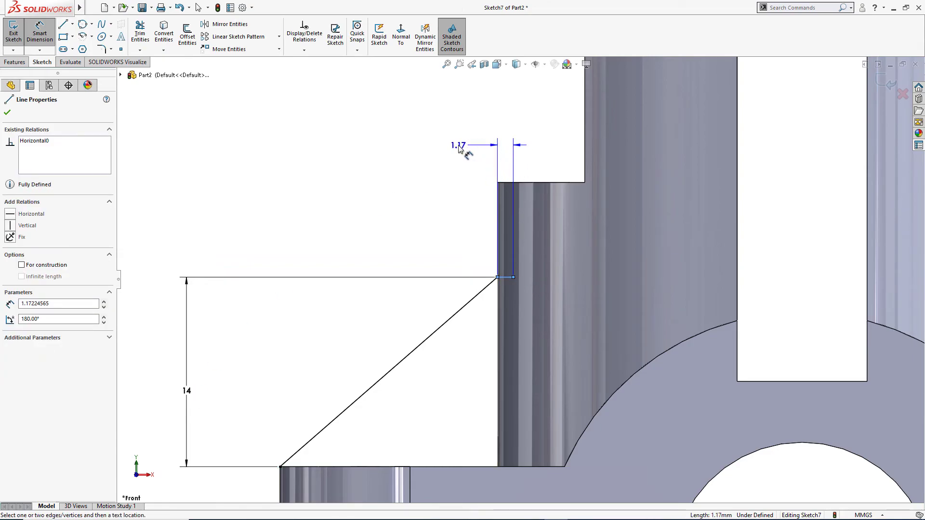
pyautogui.click(460, 148)
pyautogui.write('2')
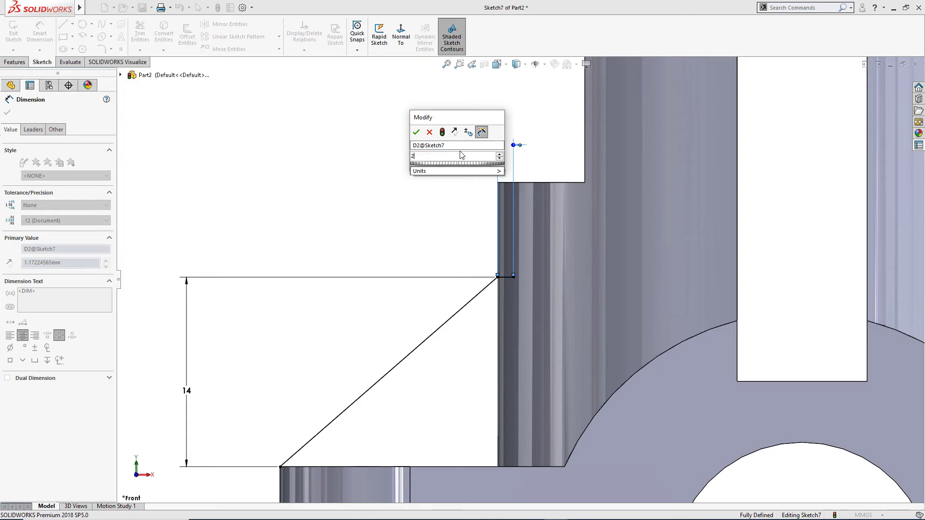
pyautogui.press('Return')
pyautogui.click(411, 198)
# Create a 6.3 mm thick Rib from the profile, centred on both sides, with the material side flipped toward the boss and plate
pyautogui.scroll(3, 411, 198)
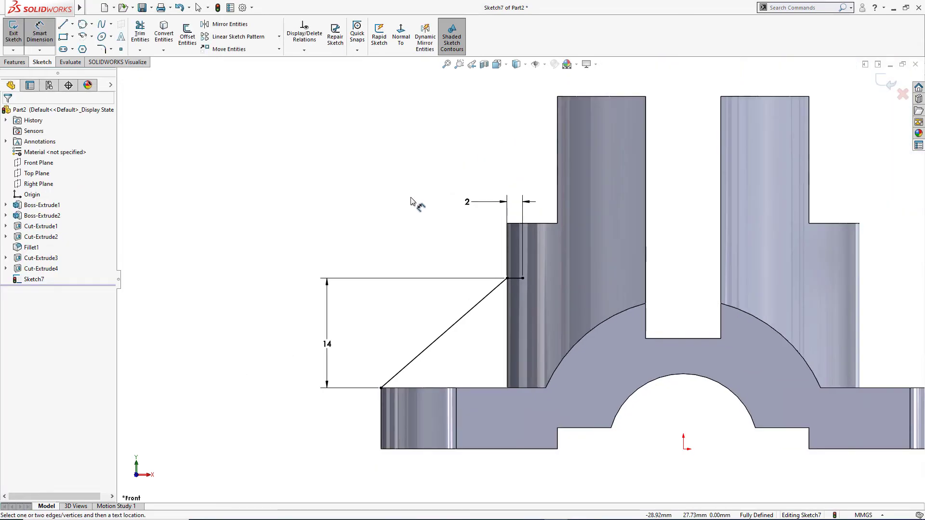
pyautogui.scroll(1, 411, 201)
pyautogui.press('s')
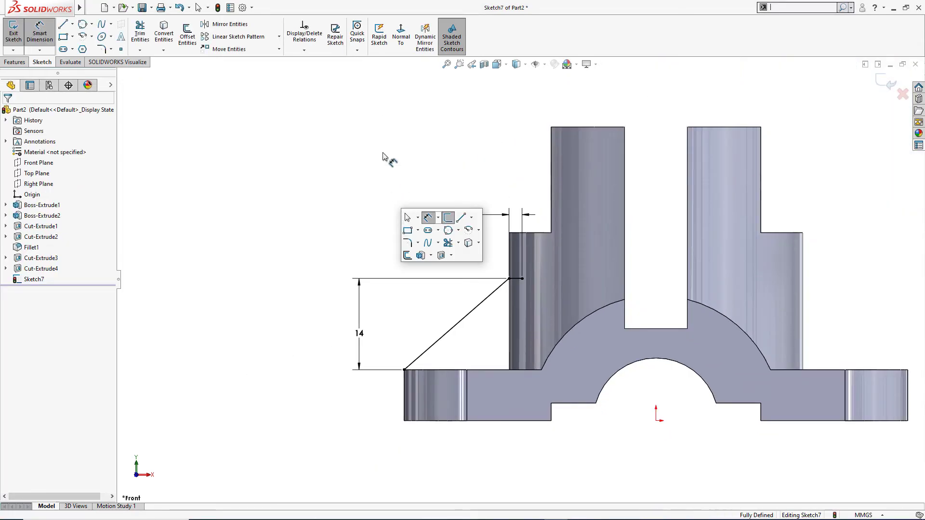
pyautogui.click(15, 62)
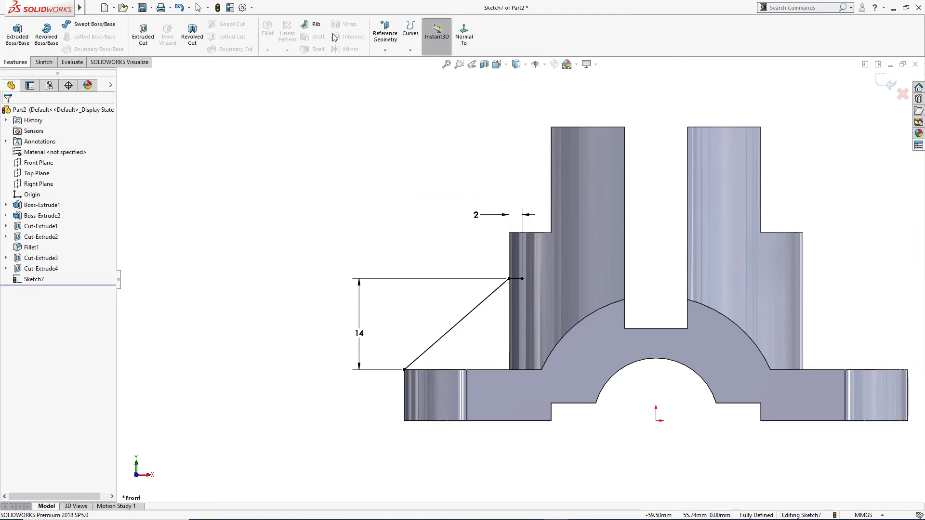
pyautogui.click(315, 24)
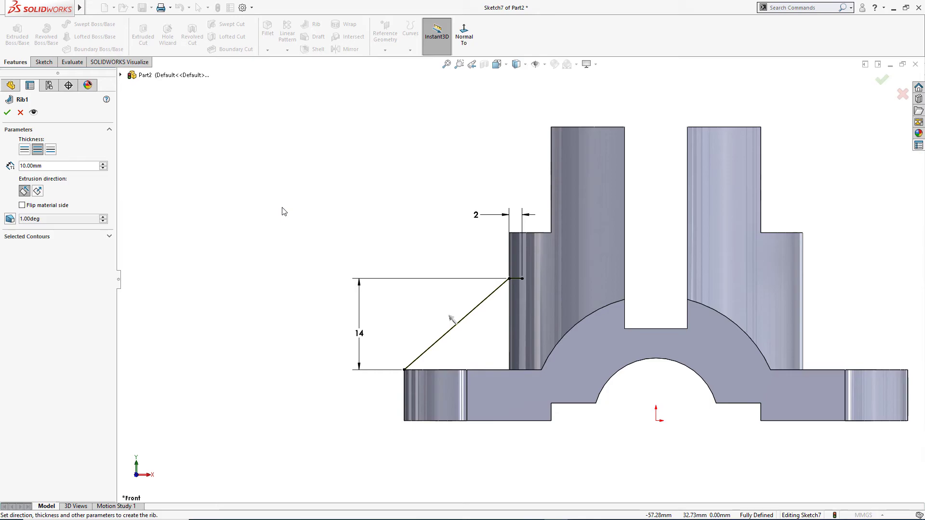
pyautogui.click(451, 320)
pyautogui.moveTo(389, 339); pyautogui.dragTo(498, 391, button='middle')
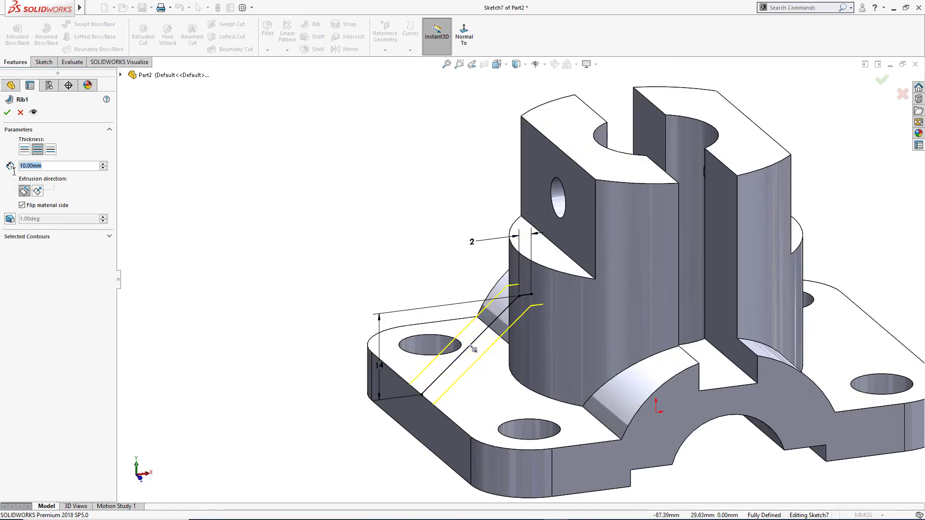
pyautogui.write('6.3')
pyautogui.press('Return')
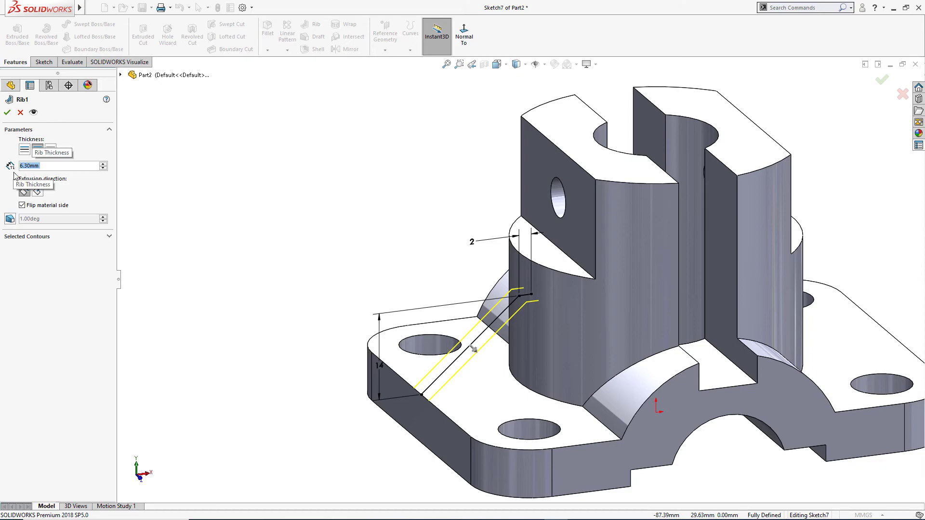
pyautogui.click(7, 113)
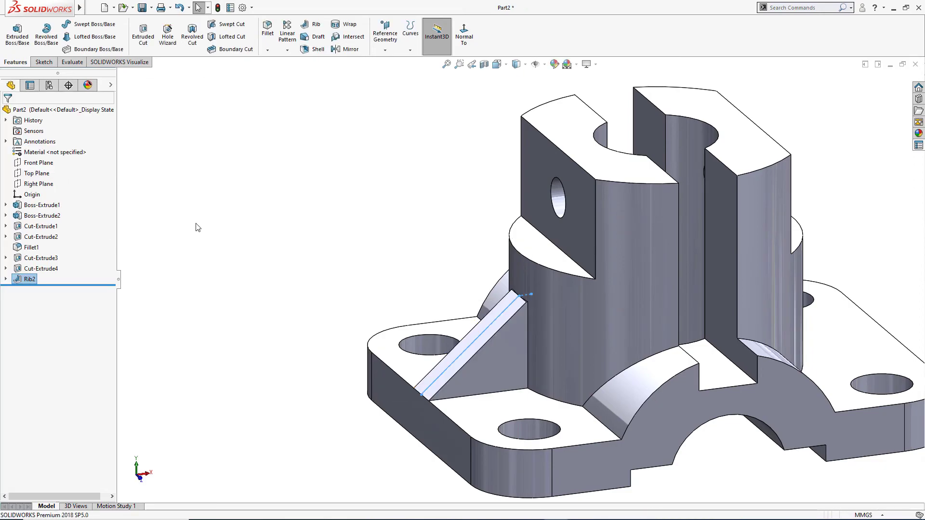
# Mirror the rib about the Right Plane to the opposite side of the boss
pyautogui.moveTo(223, 231); pyautogui.dragTo(260, 275, button='middle')
pyautogui.hotkey('ctrl', '7')
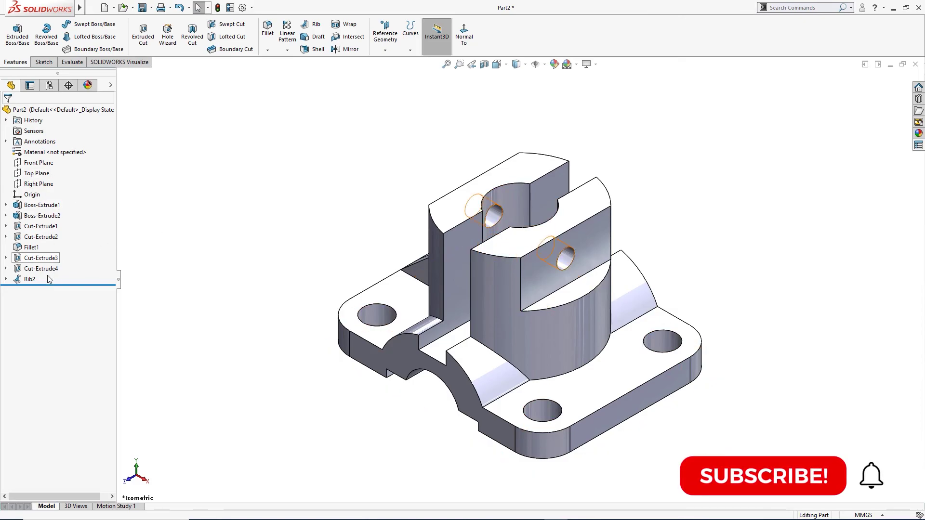
pyautogui.click(29, 280)
pyautogui.click(49, 185)
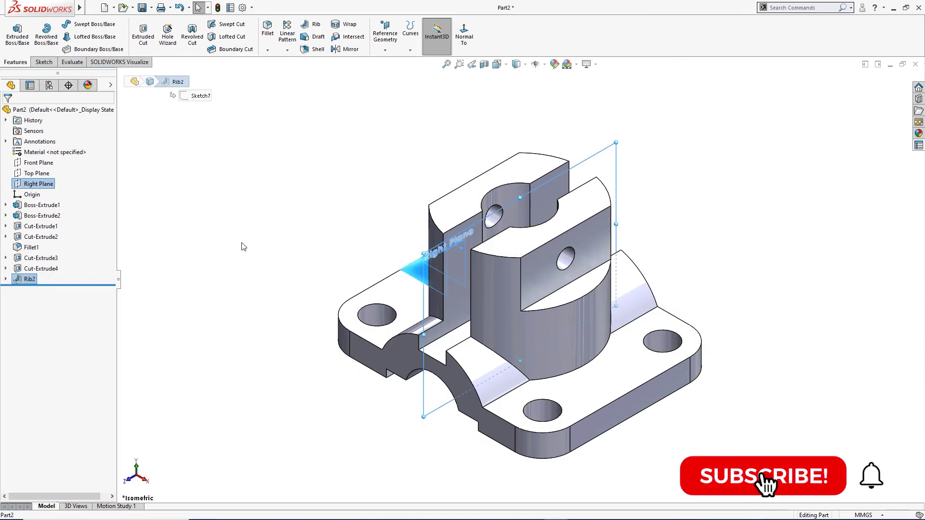
pyautogui.click(350, 49)
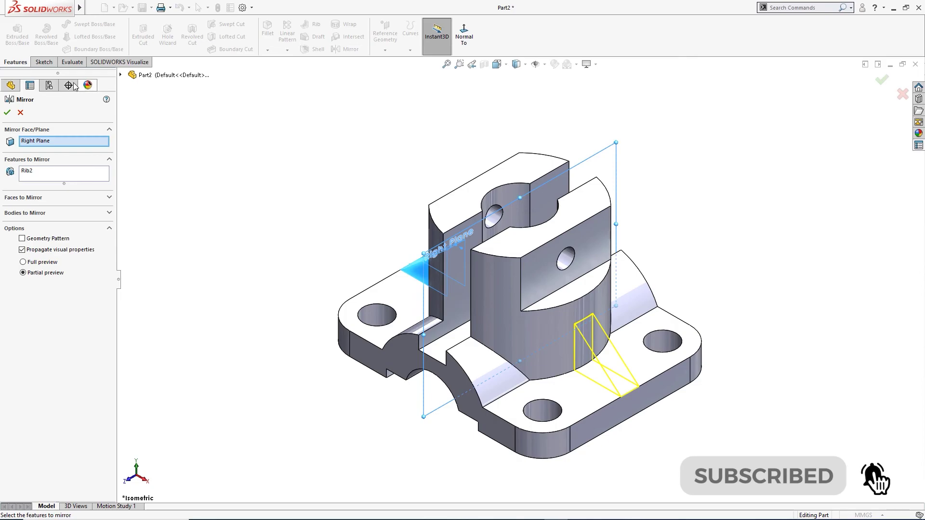
pyautogui.click(7, 114)
# Assign AISI 1020 as the part's material and show the finished bracket in isometric view
pyautogui.moveTo(214, 186); pyautogui.dragTo(318, 182, button='middle')
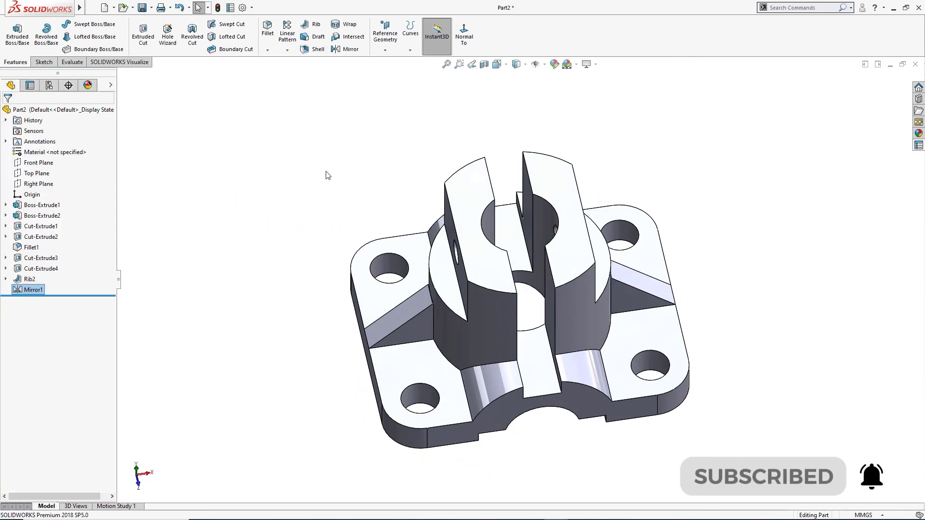
pyautogui.hotkey('ctrl', '7')
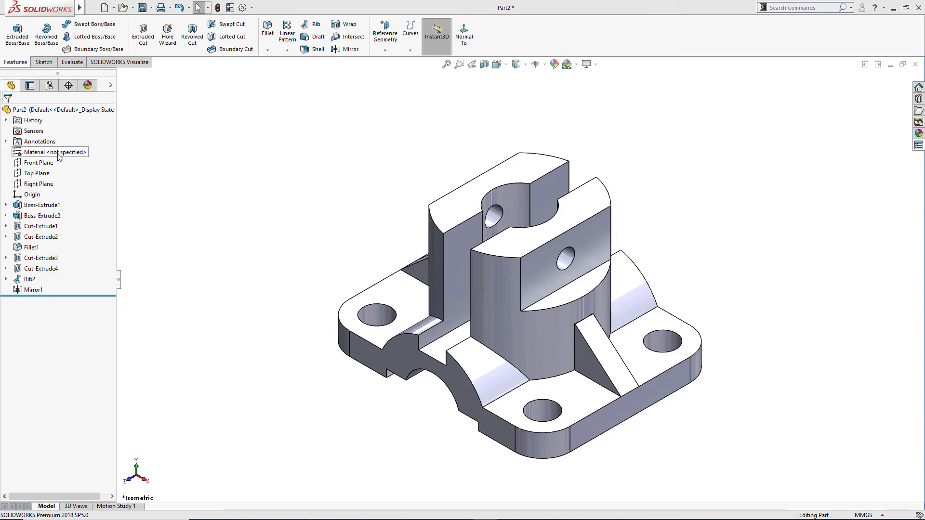
pyautogui.moveTo(465, 319)
pyautogui.mouseDown(button='middle')
pyautogui.moveTo(514, 322)
pyautogui.moveTo(464, 332)
pyautogui.moveTo(472, 332)
pyautogui.mouseUp(button='middle')
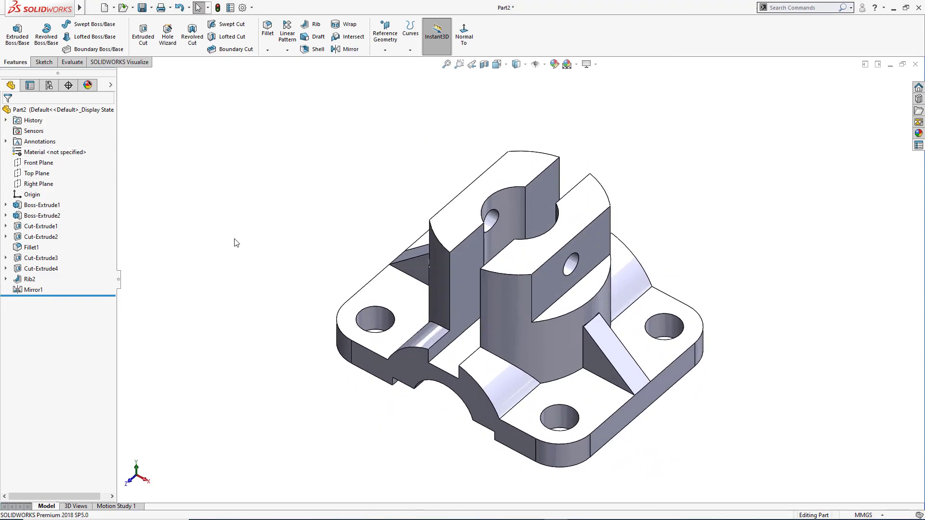
pyautogui.rightClick(69, 153)
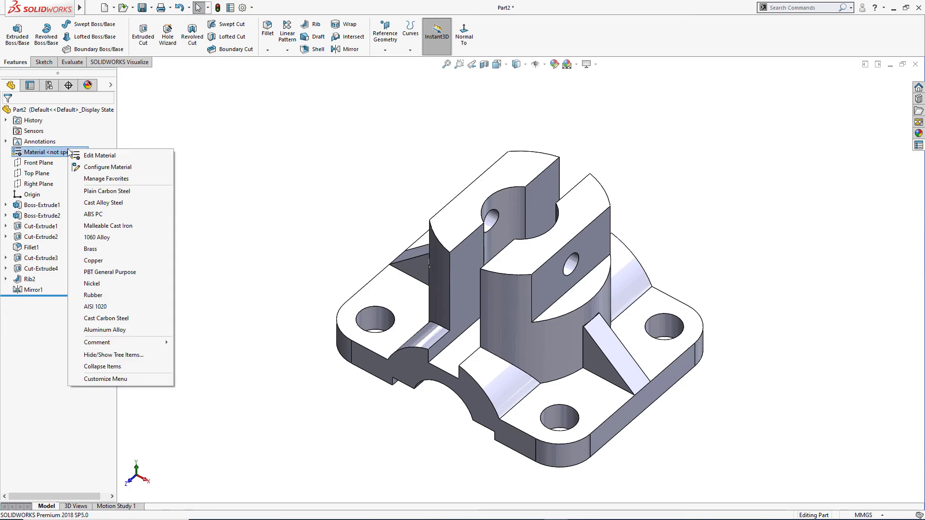
pyautogui.click(108, 309)
pyautogui.moveTo(206, 314); pyautogui.dragTo(241, 287, button='middle')
pyautogui.hotkey('ctrl', '7')
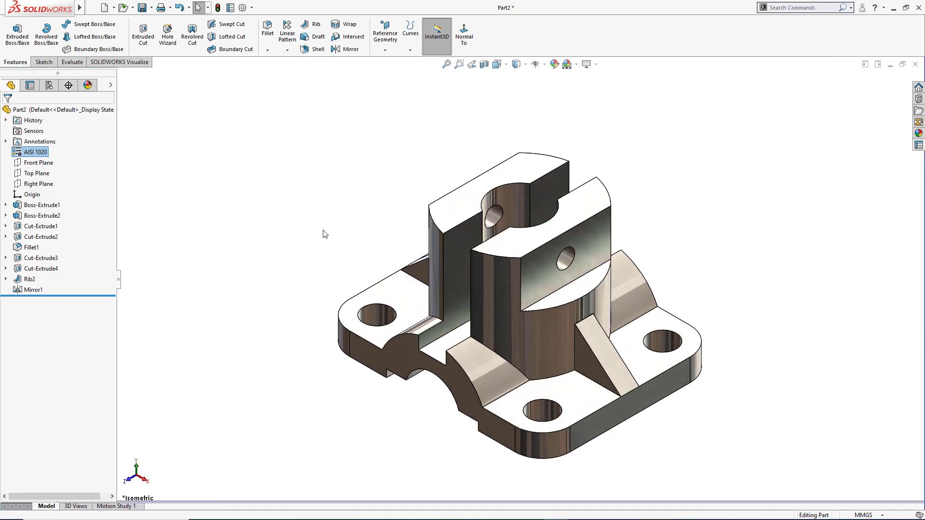